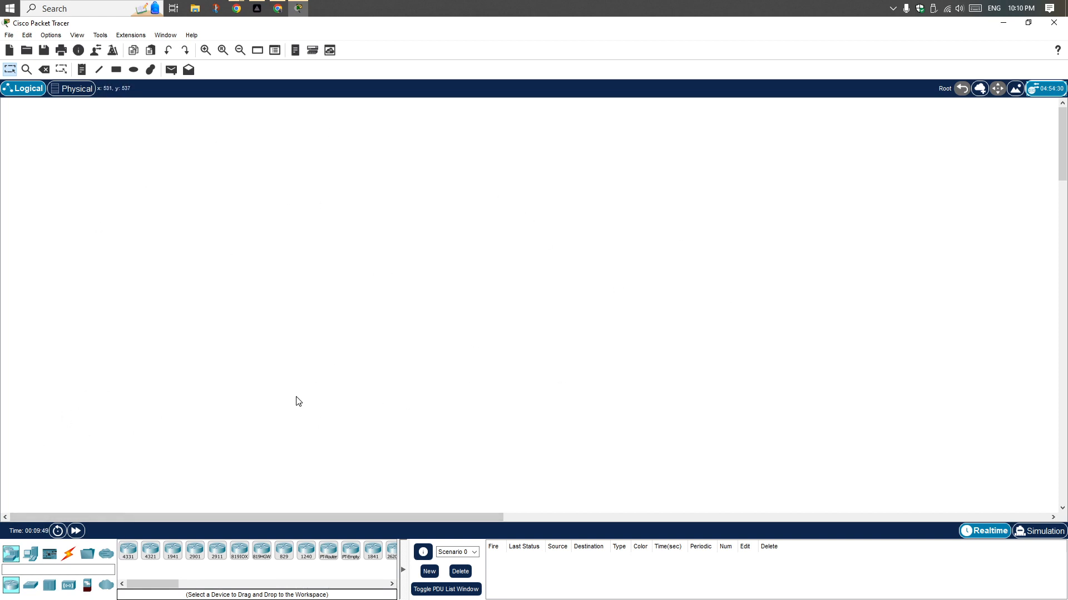
Place five PCs in the workspace, three in an upper row and two in a row below
click(30, 554)
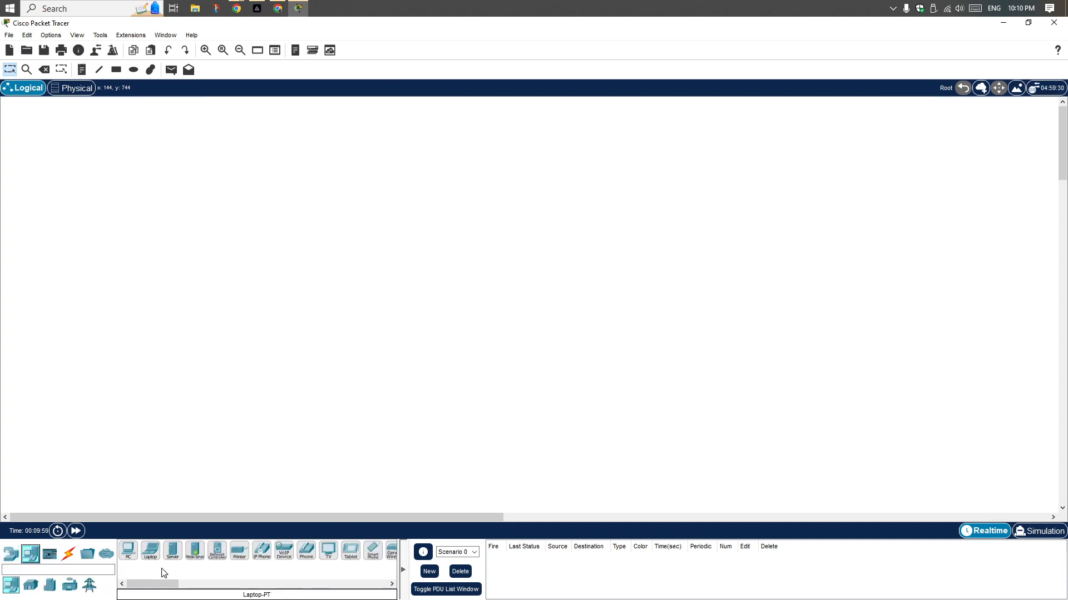
click(13, 554)
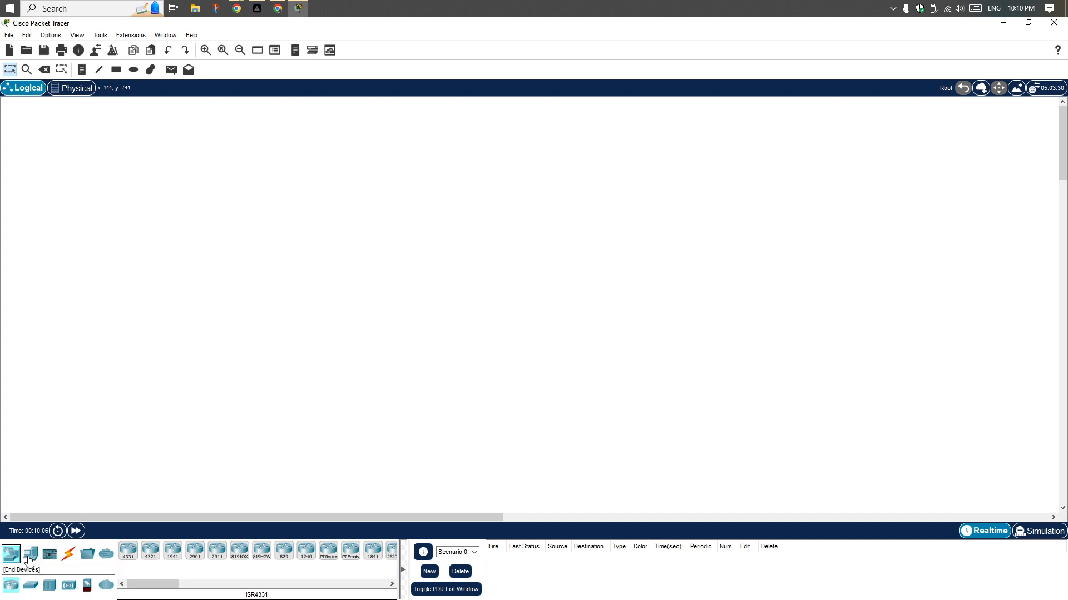
click(30, 557)
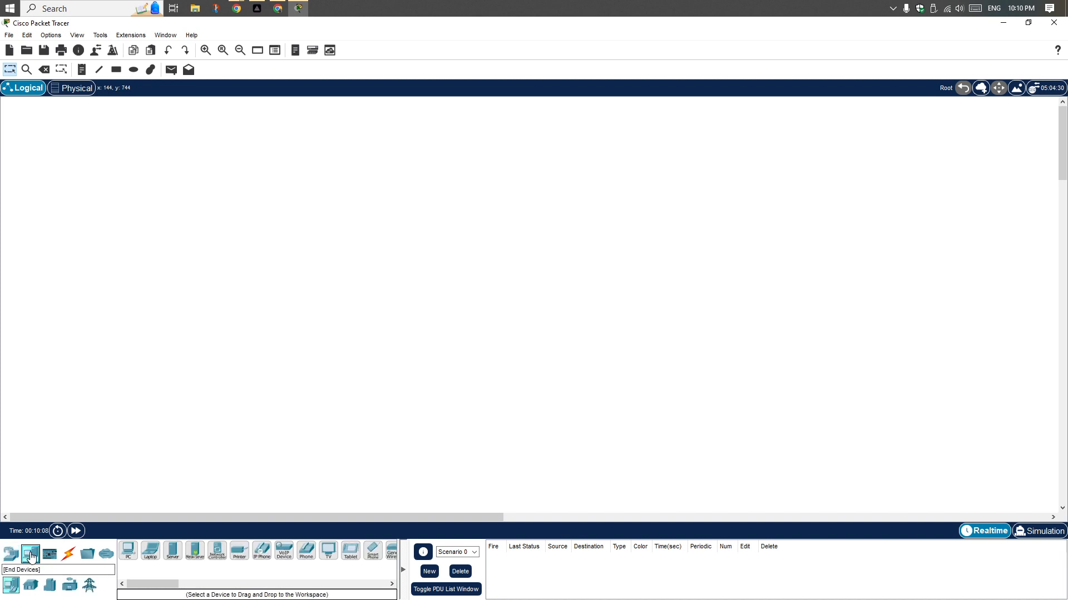
click(129, 558)
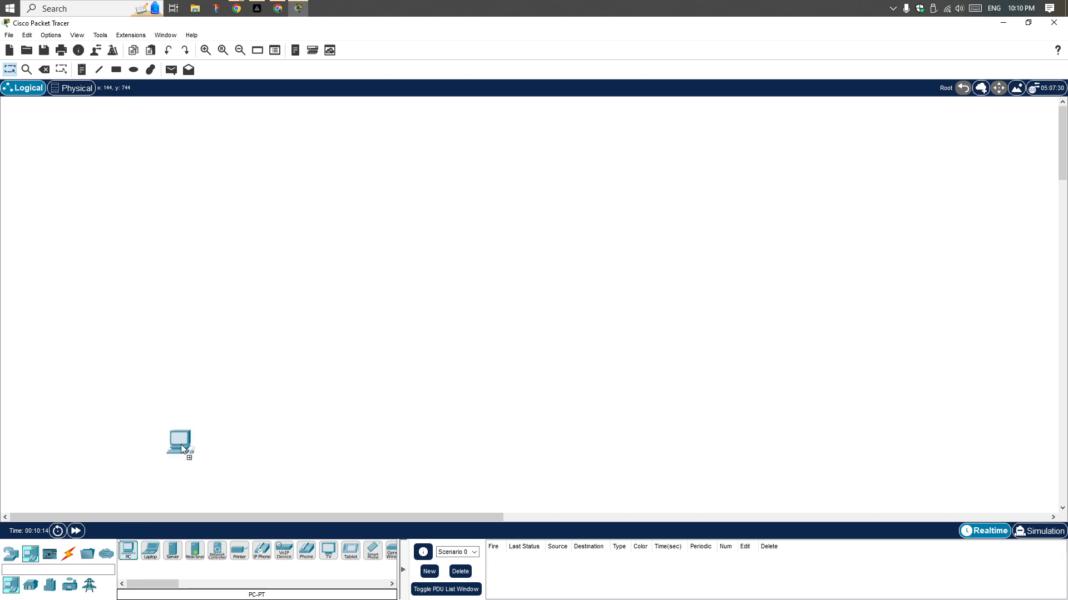
click(260, 289)
drag(129, 558, 298, 290)
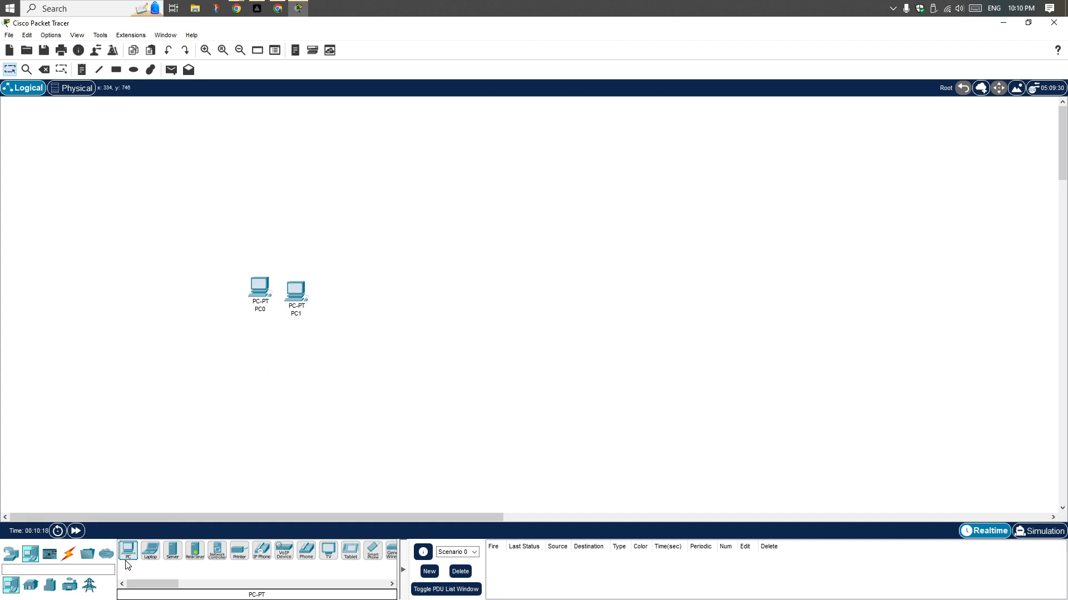
drag(128, 557, 301, 332)
click(334, 295)
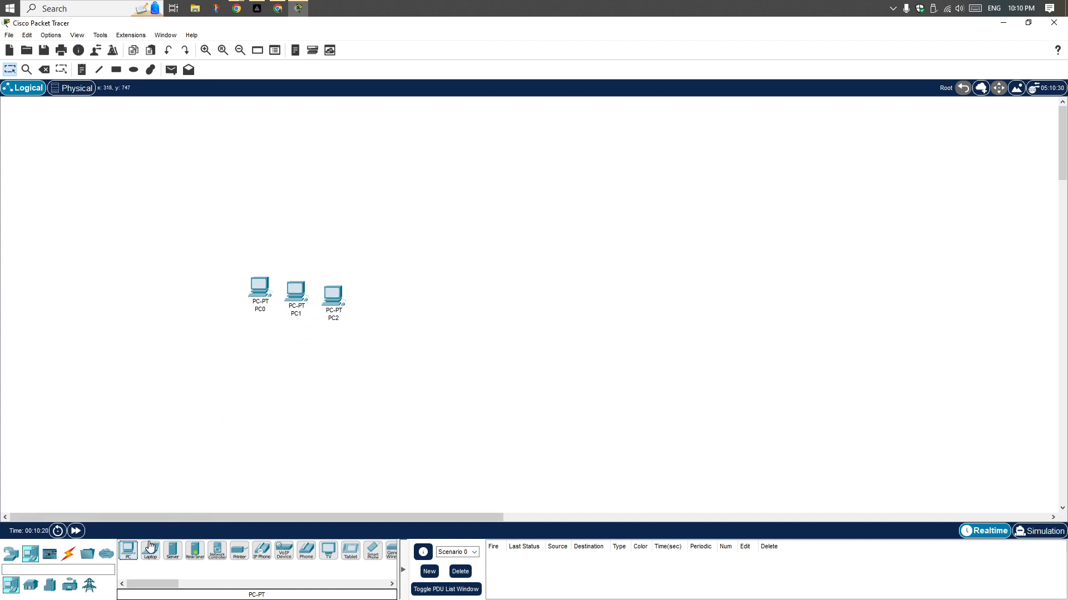
drag(128, 558, 162, 497)
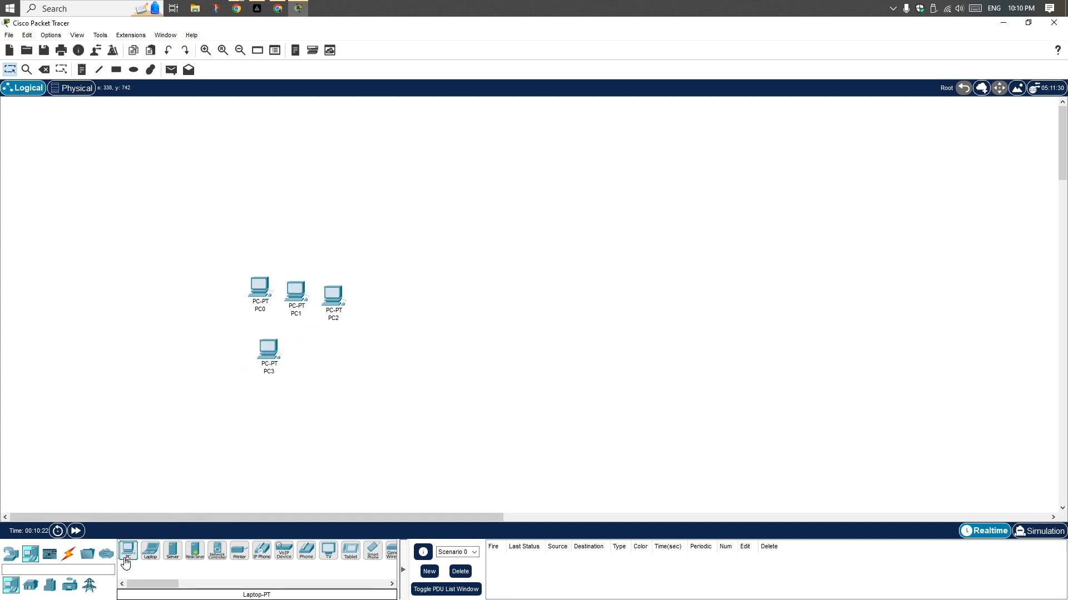
drag(127, 556, 283, 382)
drag(308, 349, 307, 350)
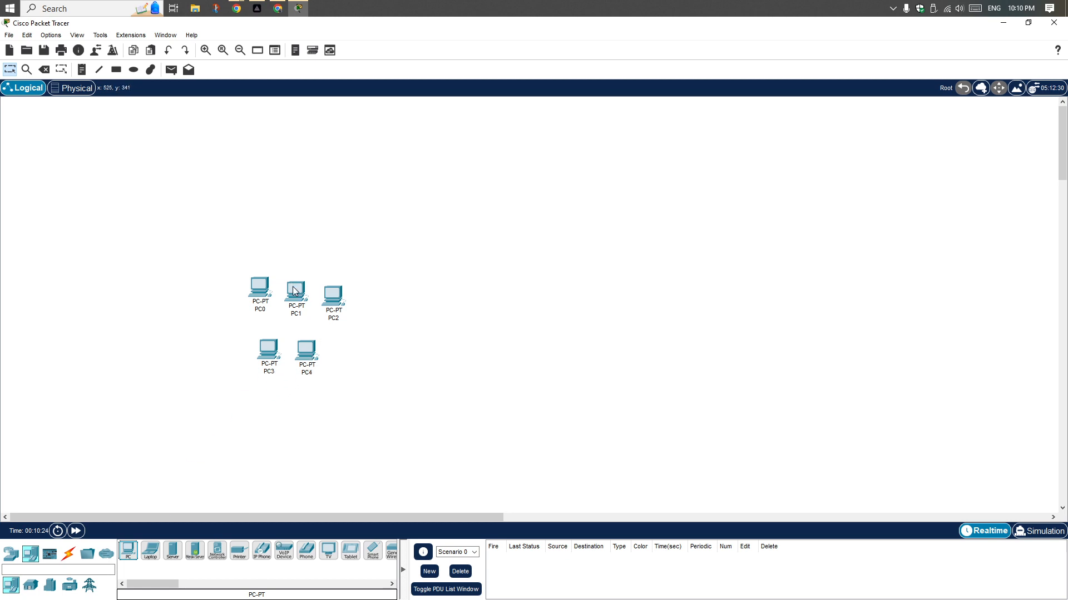
Space the five PCs evenly in their two rows and add a laptop at the end of the lower row
drag(292, 289, 292, 283)
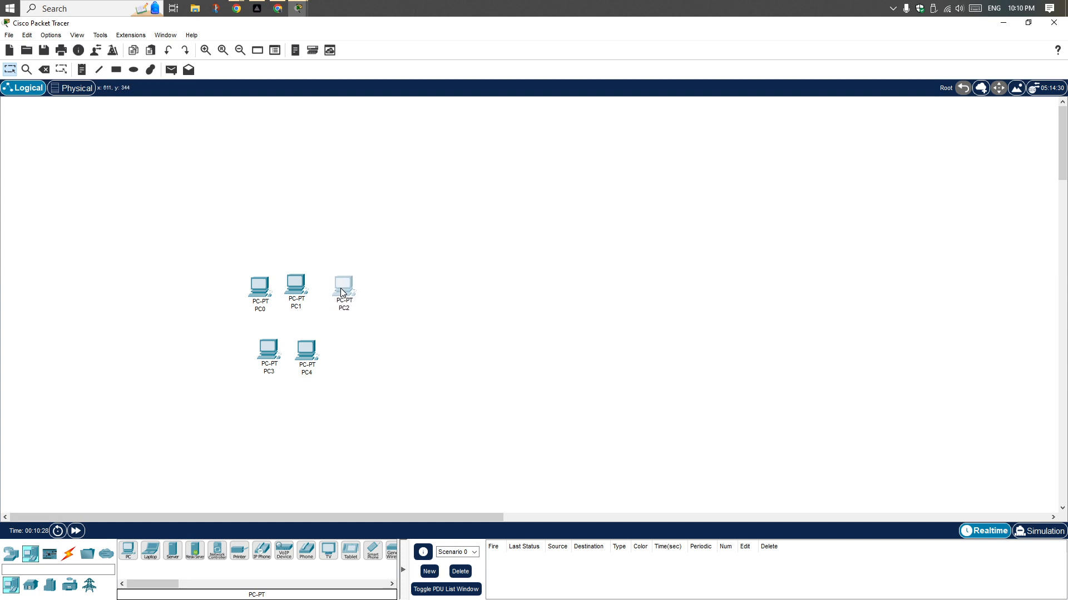
drag(293, 285, 300, 288)
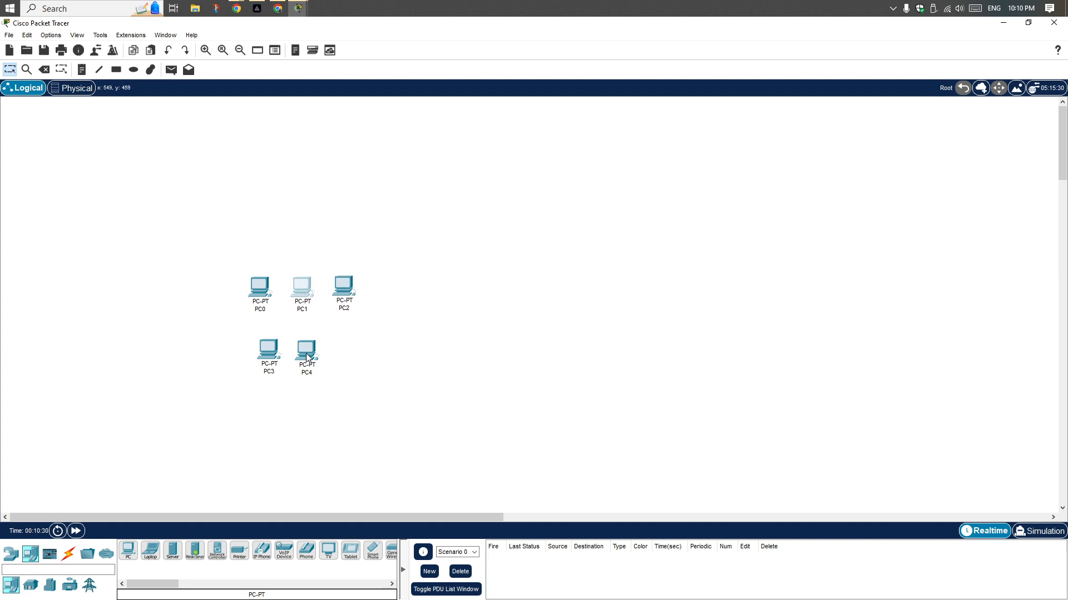
drag(307, 358, 320, 358)
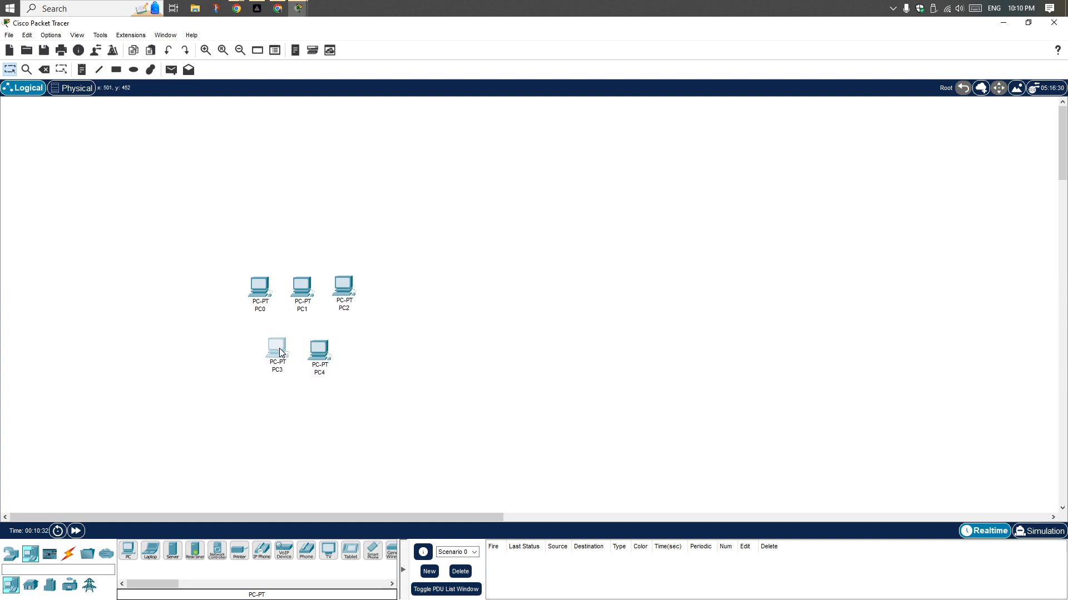
drag(150, 551, 362, 359)
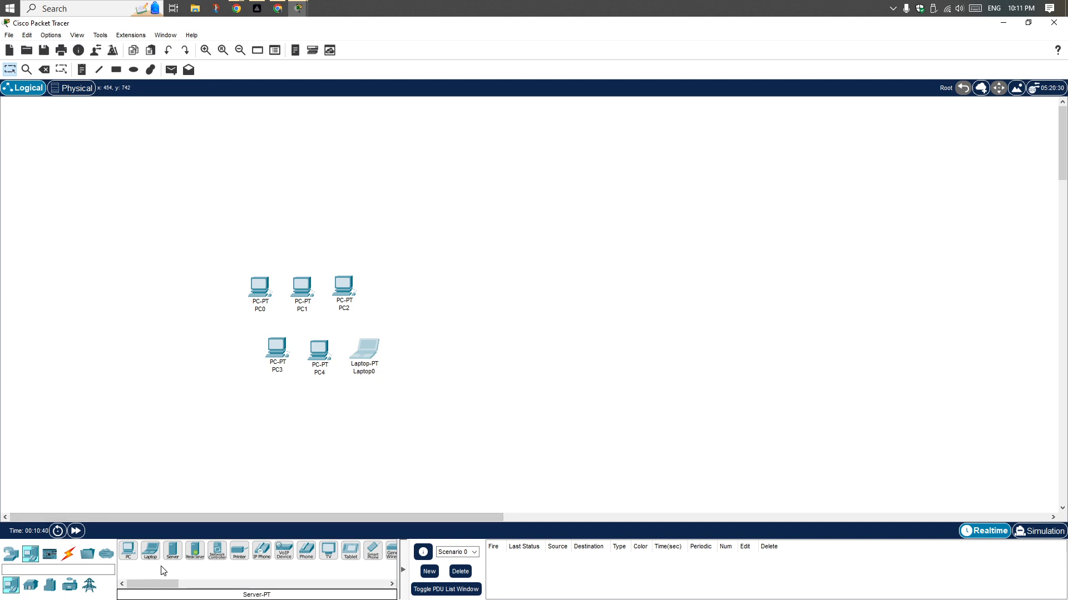
Place four more PCs in a diamond layout to the right of the existing PC group
drag(133, 558, 399, 377)
drag(587, 240, 587, 244)
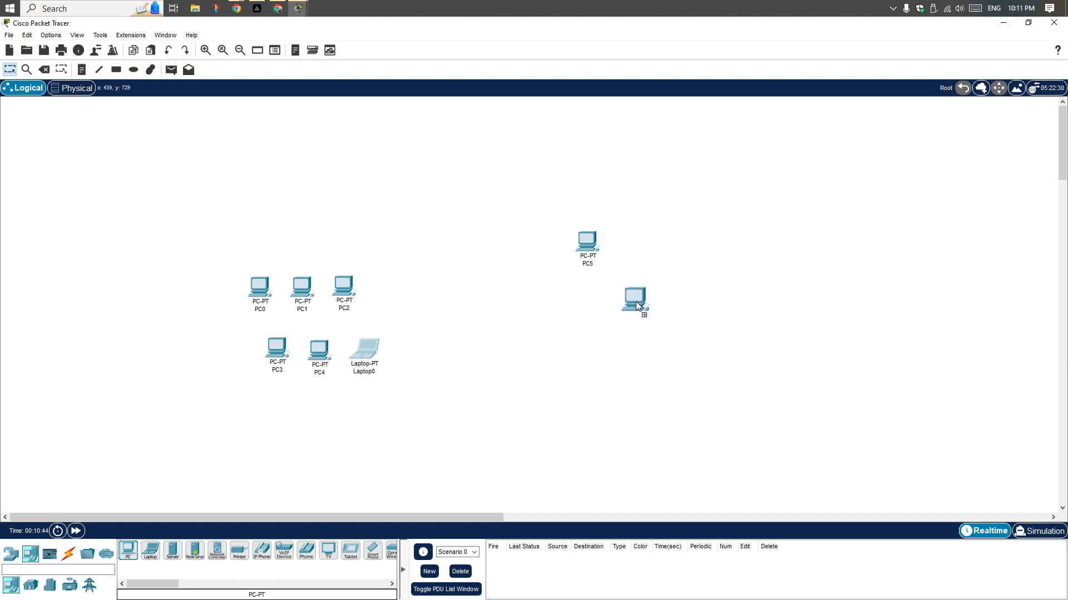
click(635, 301)
click(128, 550)
click(541, 306)
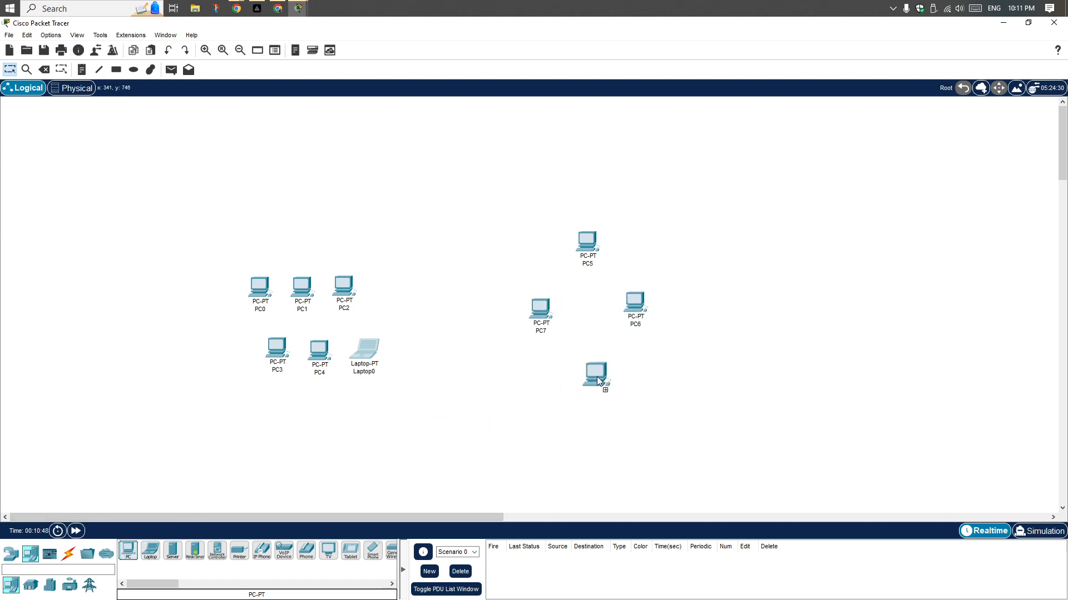
click(587, 361)
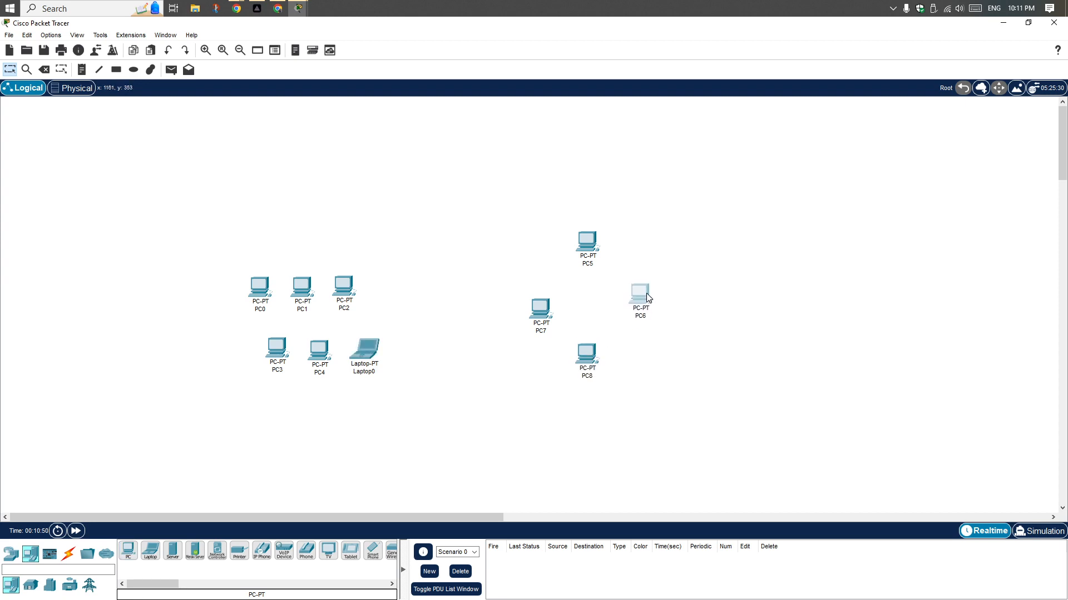
Adjust the positions of PC6 and PC7 to even out the diamond of PCs
drag(537, 310, 533, 300)
click(533, 300)
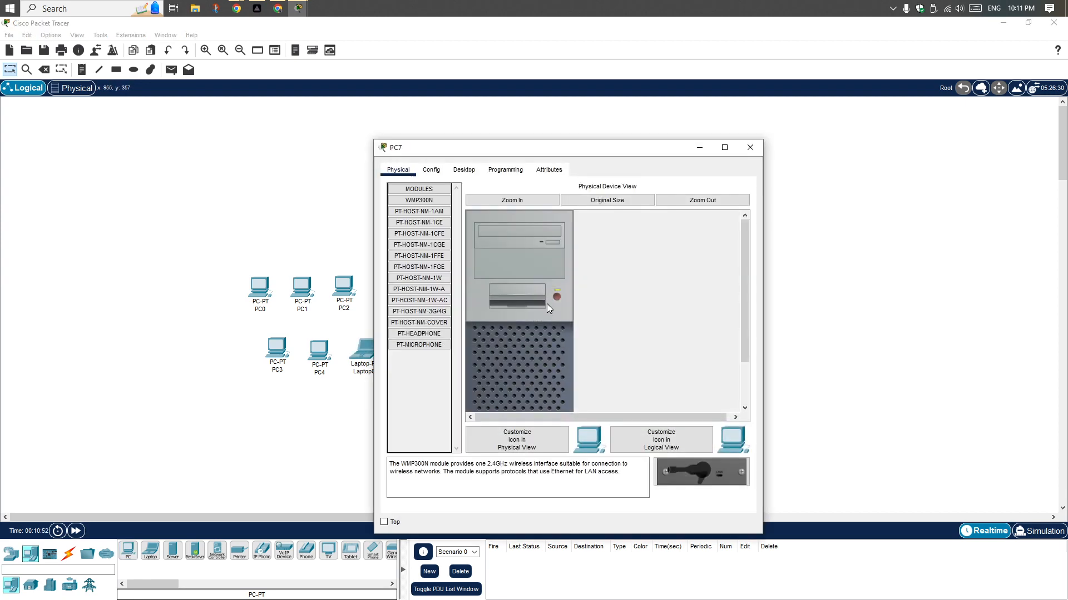
click(756, 142)
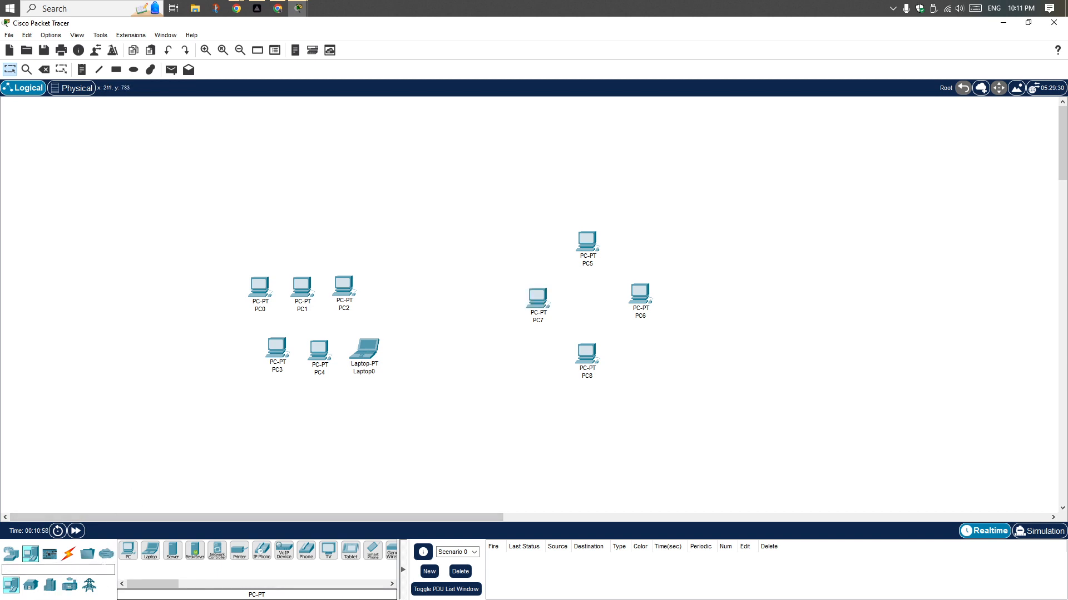
Place a Server-PT between the two device groups and a PT-Switch above it
drag(172, 551, 458, 383)
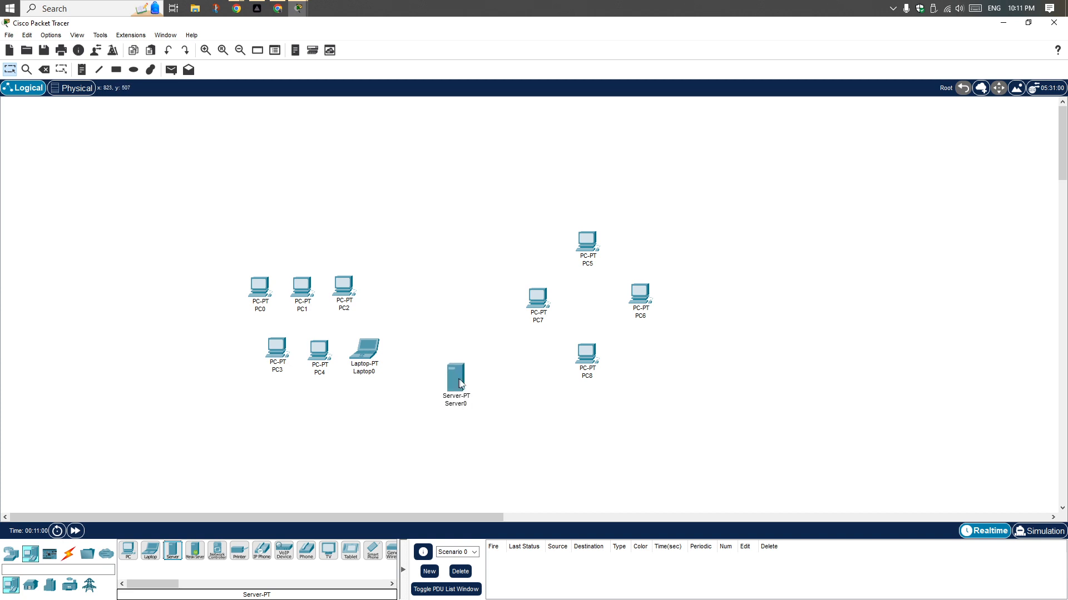
click(10, 554)
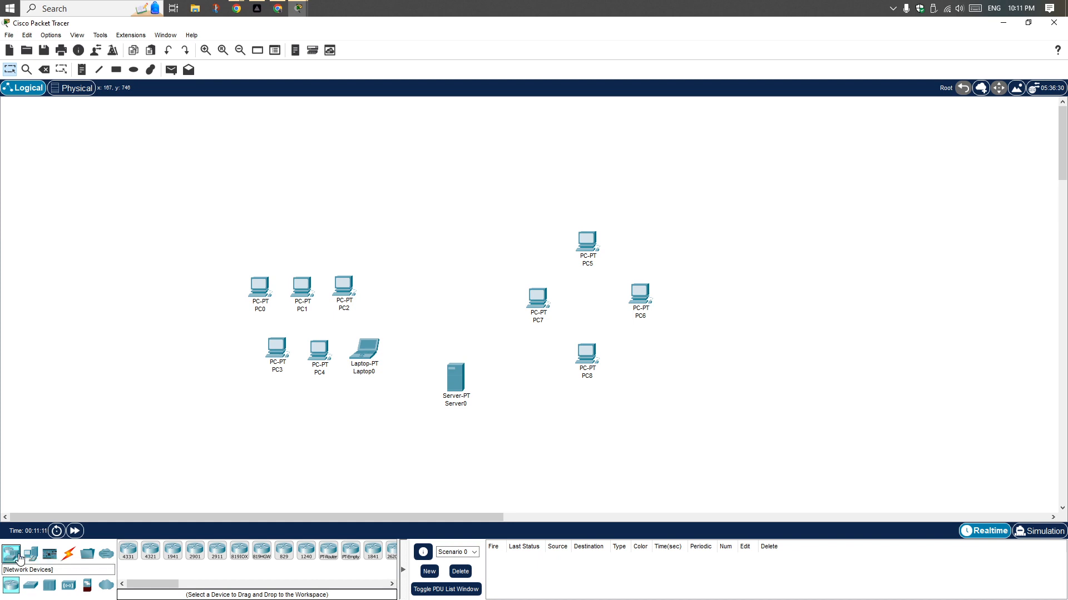
click(33, 586)
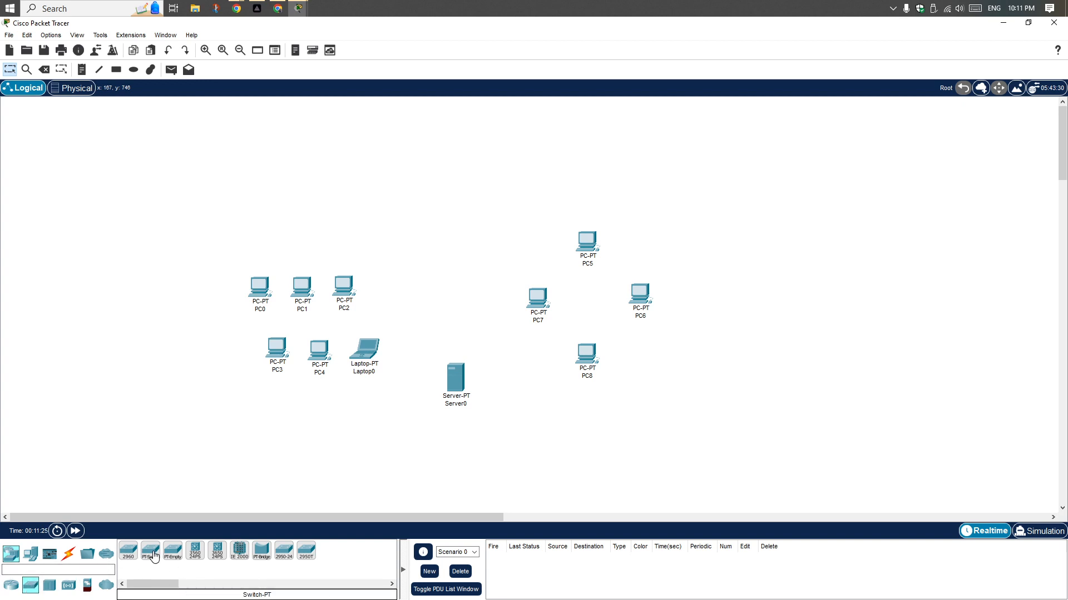
drag(154, 553, 450, 303)
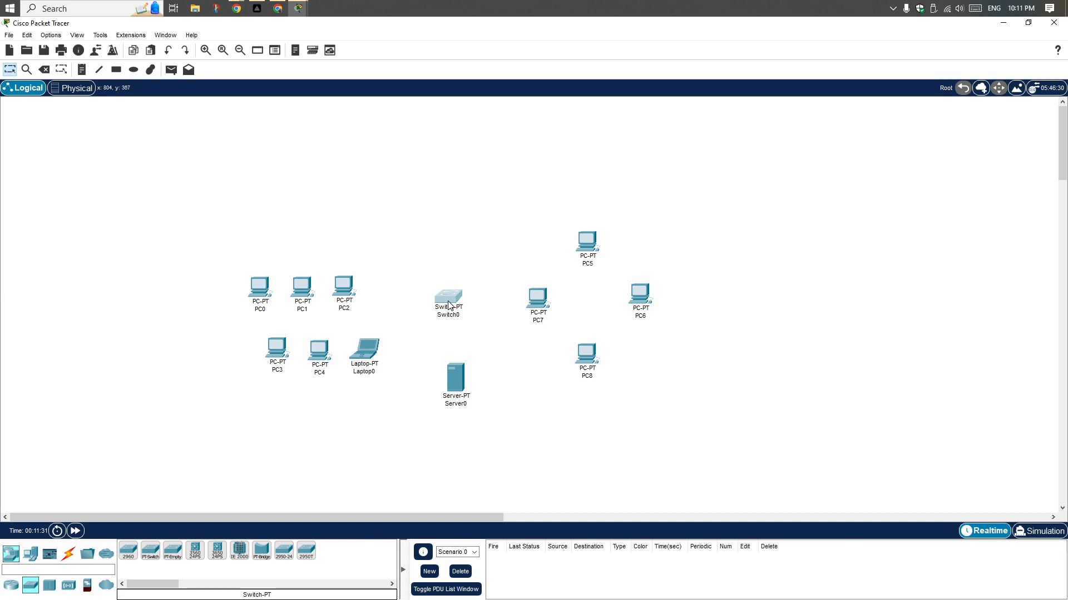
click(448, 305)
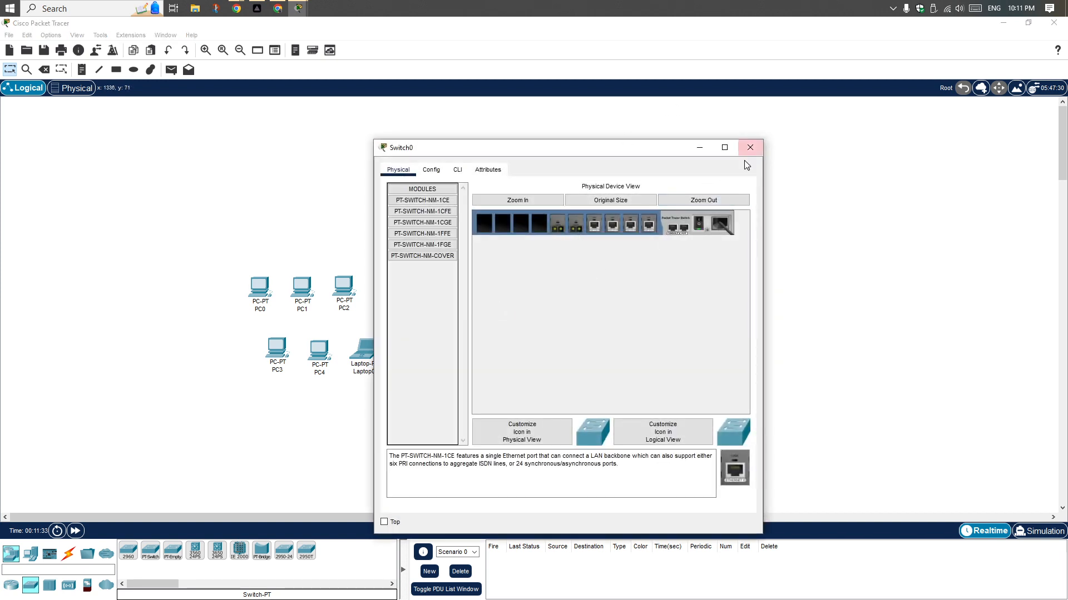
click(751, 147)
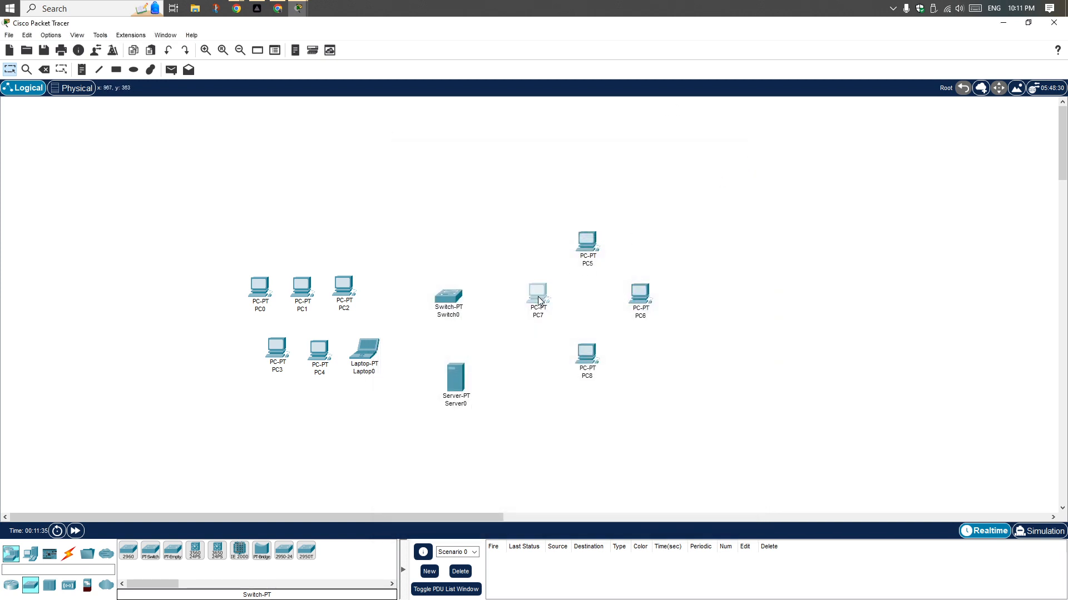
Rearrange PC5, PC6, PC7 and PC8 into a wider group to the right of the switch
drag(594, 245, 606, 236)
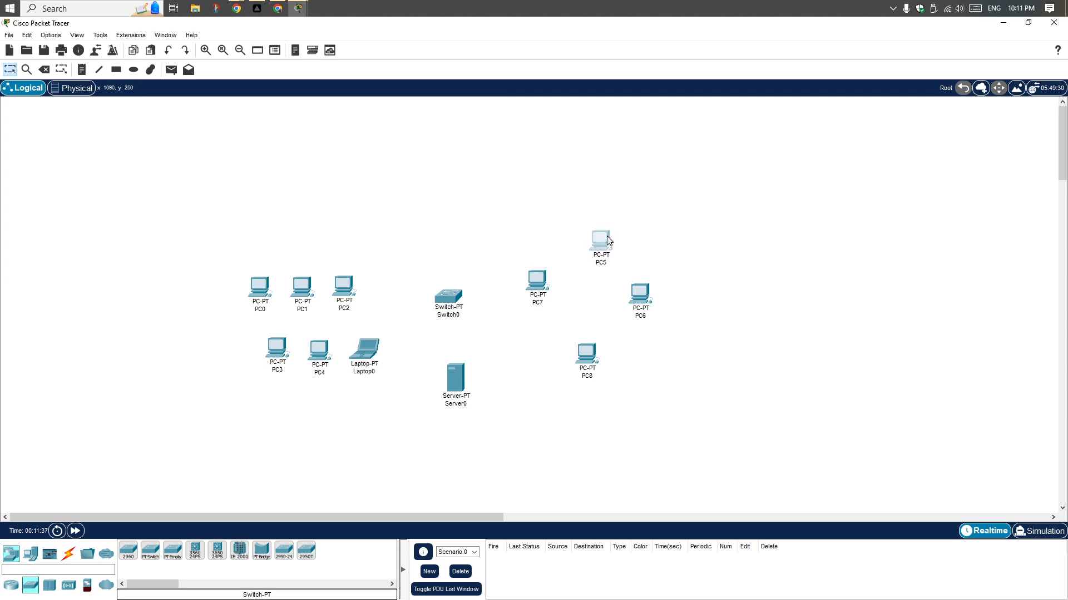
click(606, 236)
click(751, 144)
drag(639, 312, 660, 306)
drag(584, 358, 597, 338)
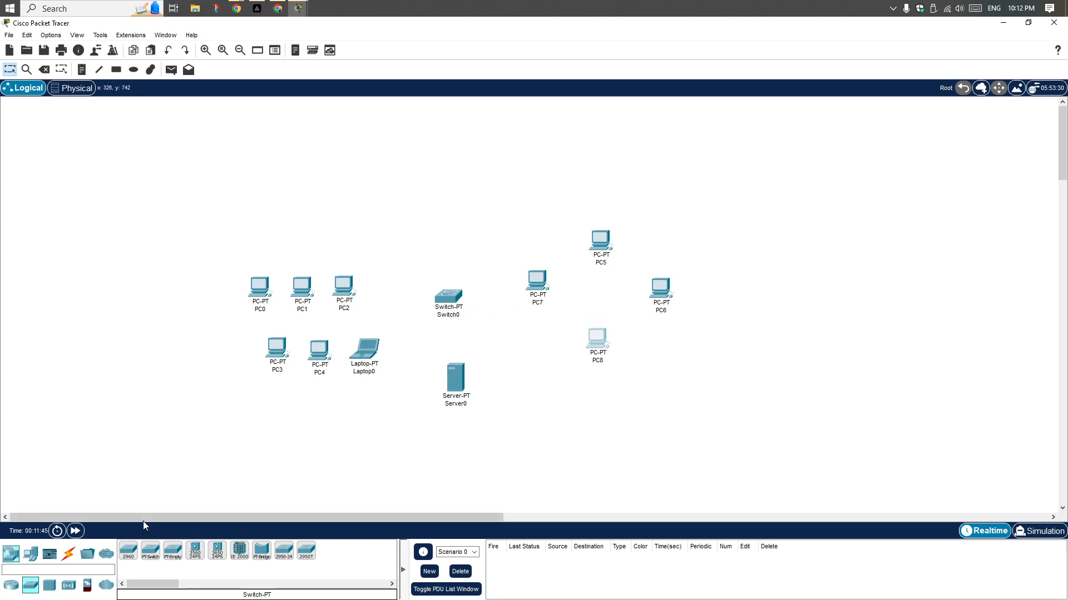
Connect PC0's FastEthernet0 port to Switch0's FastEthernet0/1 port with a copper straight-through cable
click(68, 553)
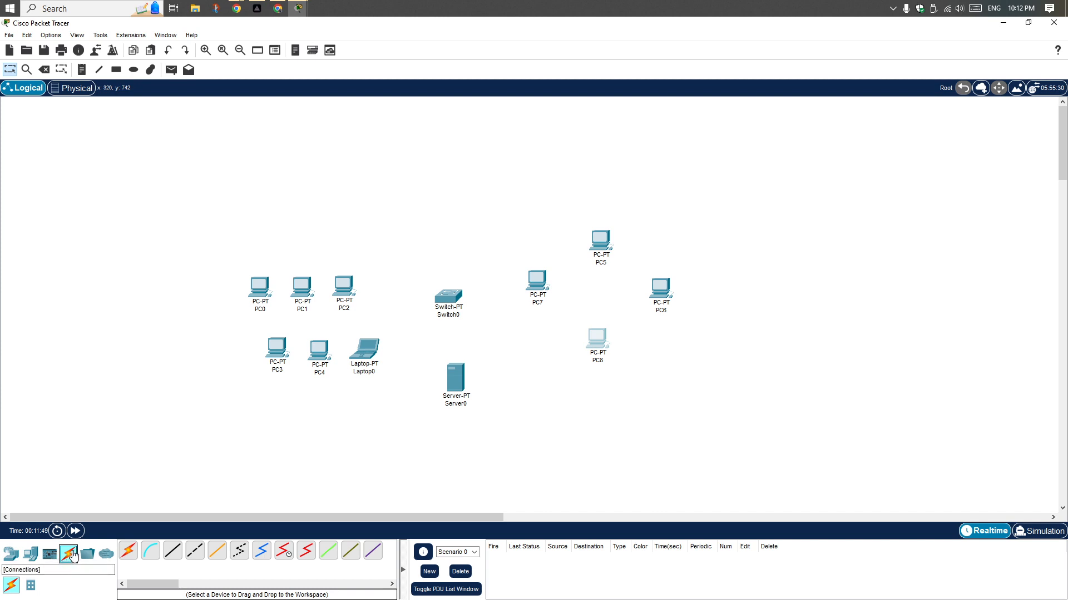
click(174, 552)
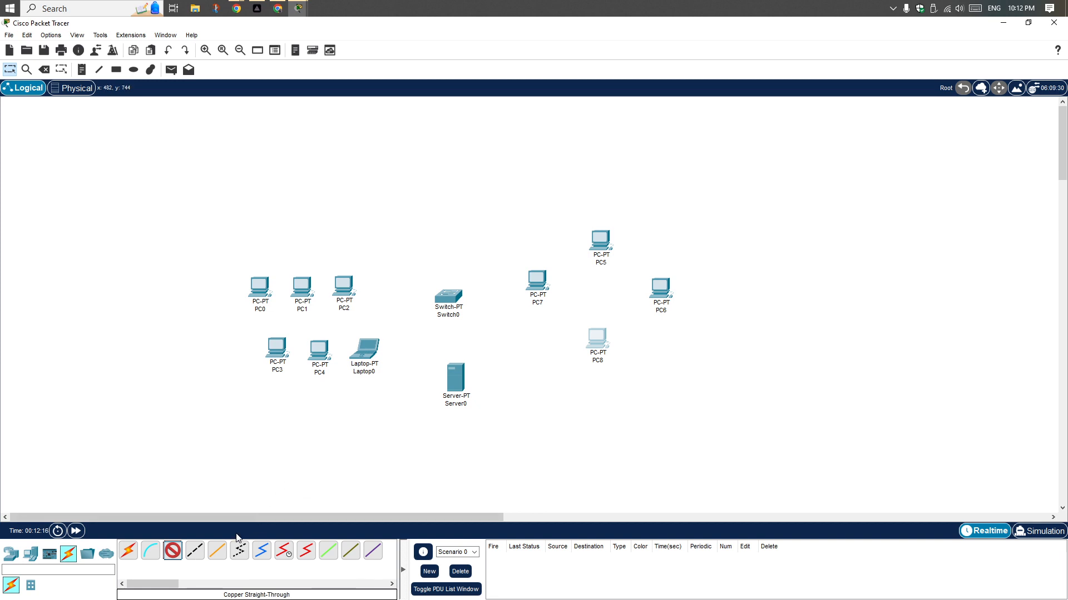
click(173, 551)
click(174, 554)
click(260, 290)
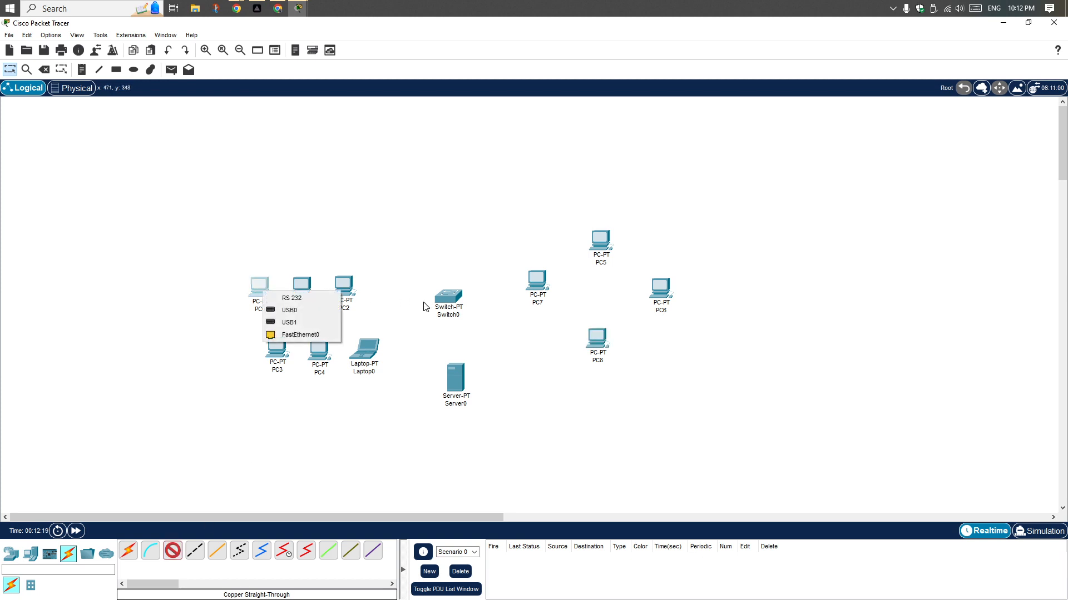
click(303, 335)
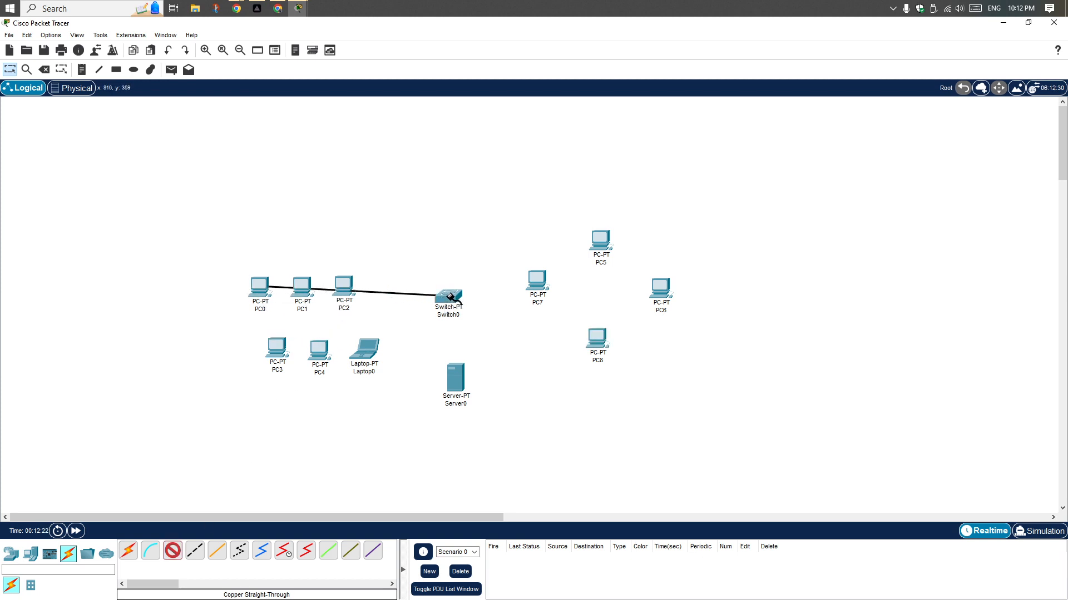
click(451, 300)
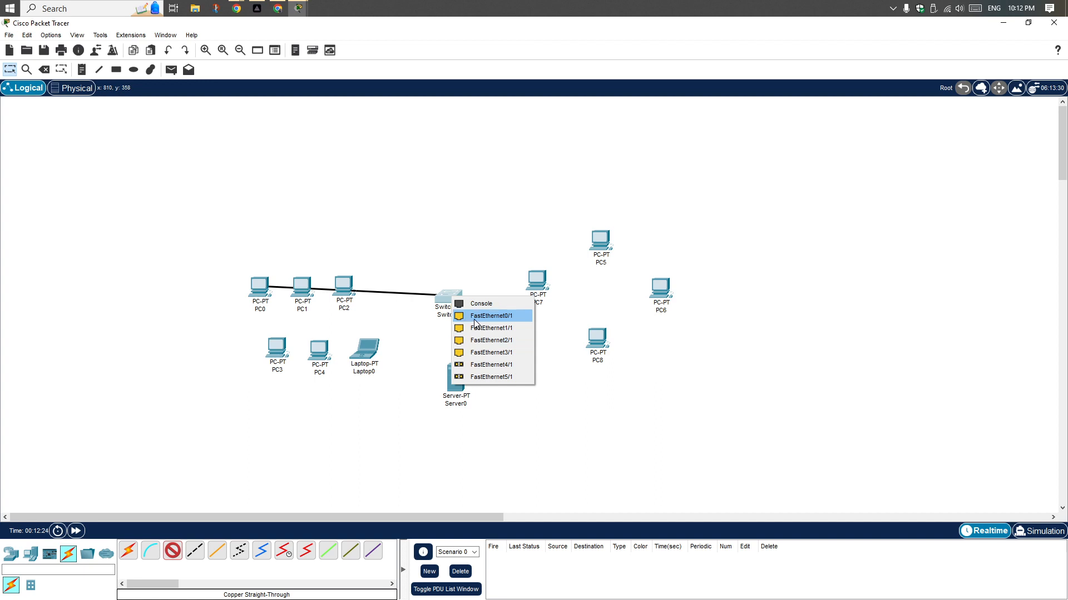
click(476, 323)
Examine Switch0's configuration settings and its list of FastEthernet interfaces
click(453, 302)
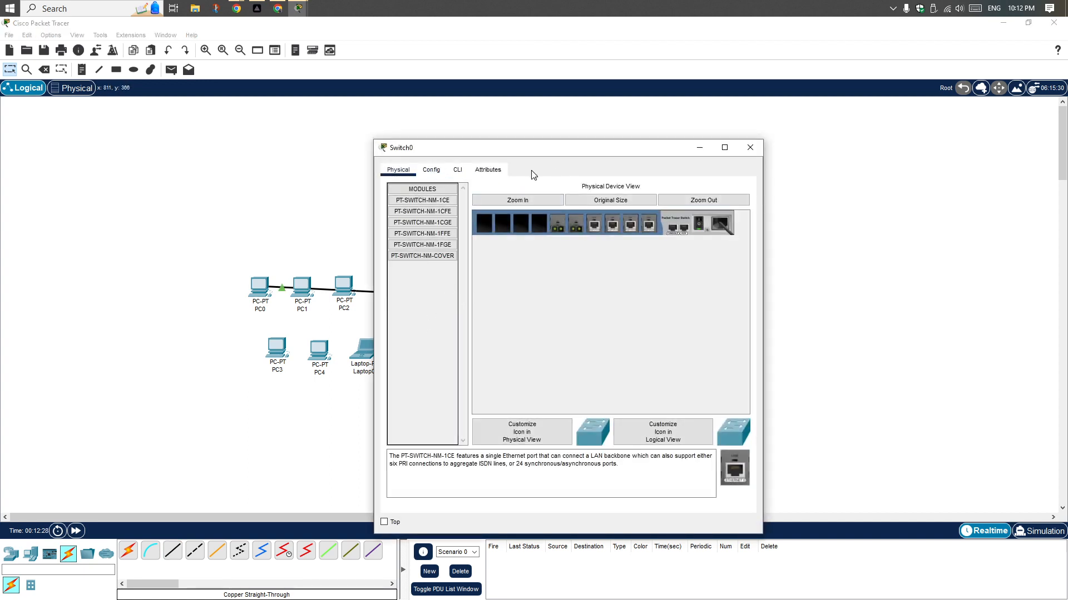
click(423, 173)
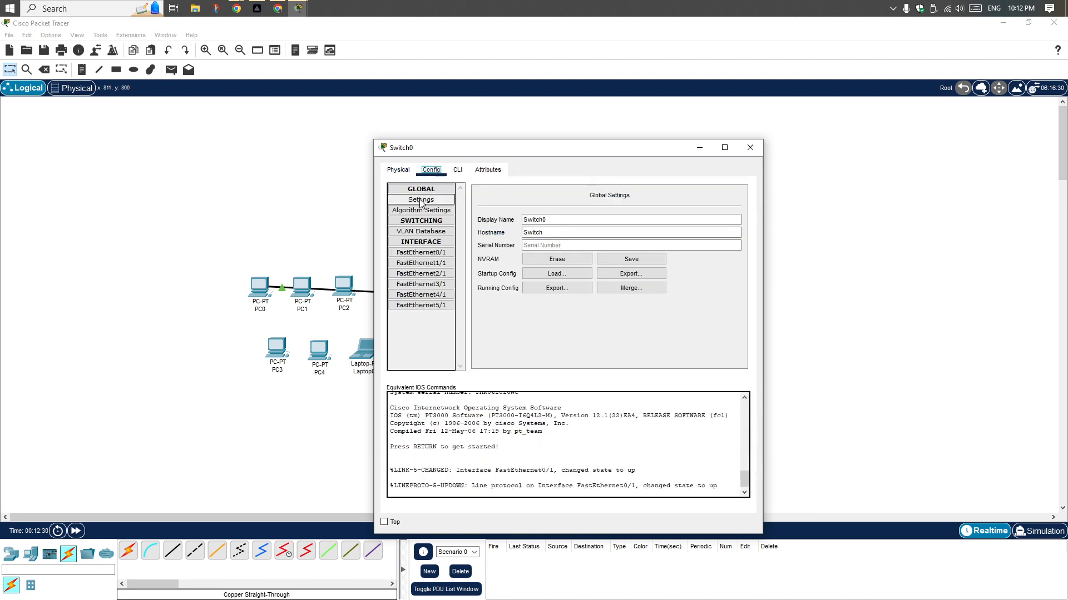
drag(473, 150, 613, 125)
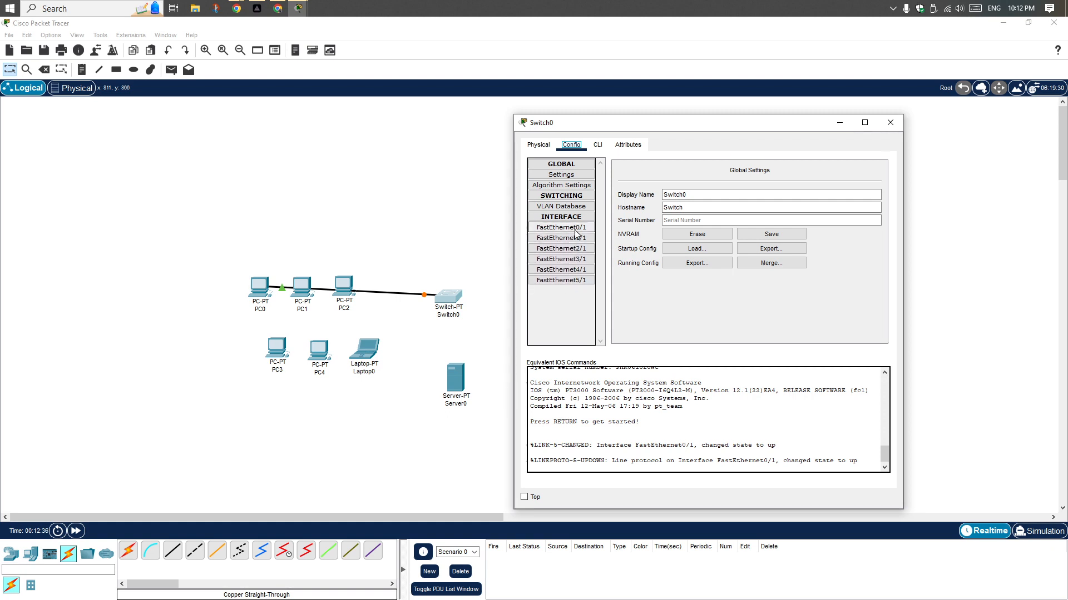
click(891, 122)
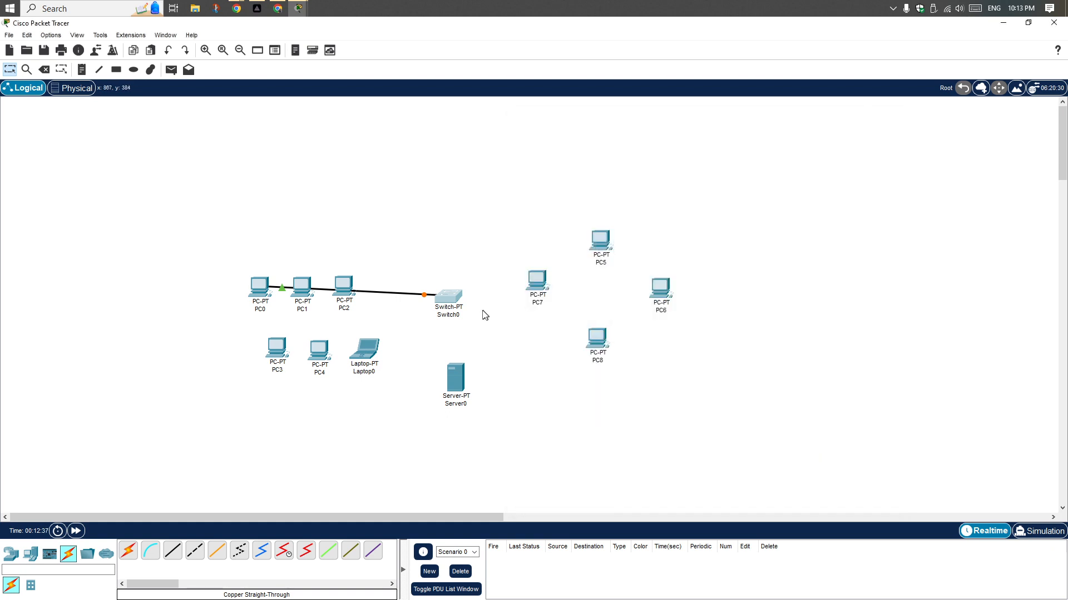
Delete Switch0 together with its cable to PC0 from the workspace
click(445, 303)
click(758, 140)
key(Delete)
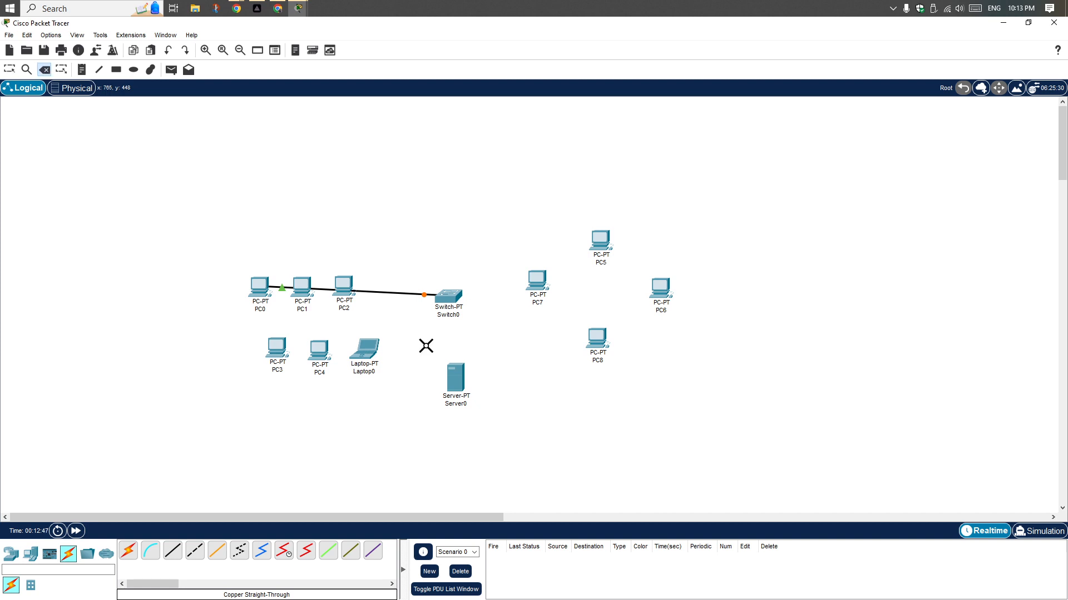
click(450, 299)
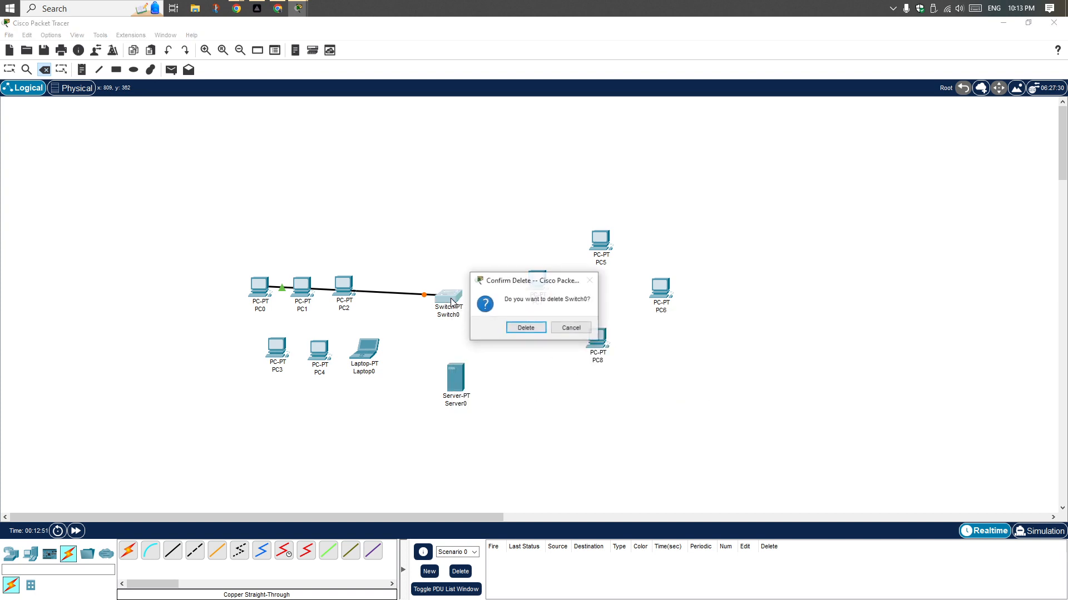
click(532, 332)
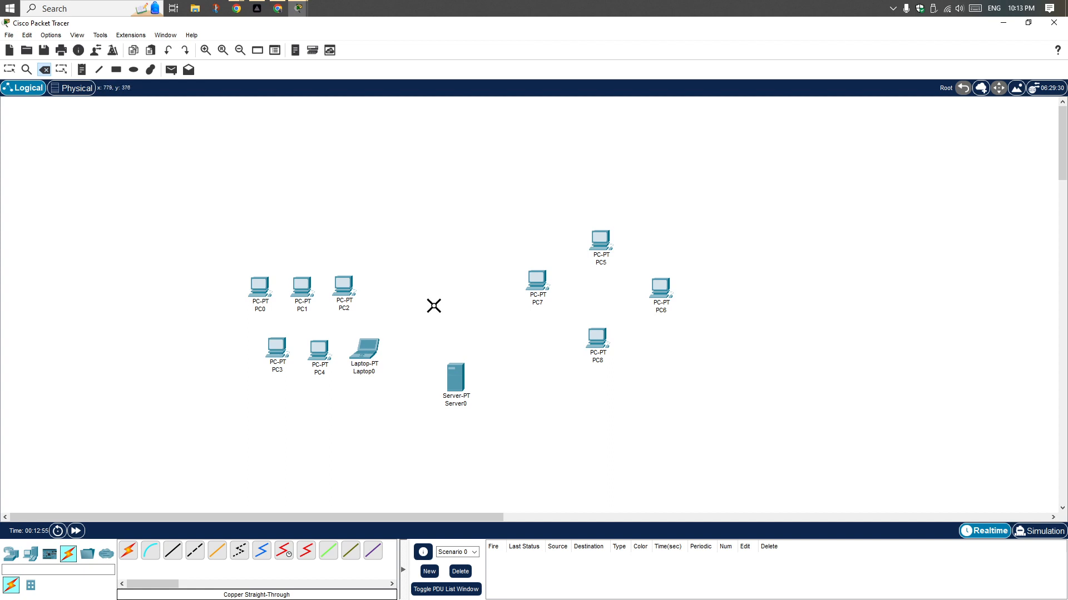
click(10, 70)
Place a 2960 switch just above Server0, between the two groups of PCs
click(11, 553)
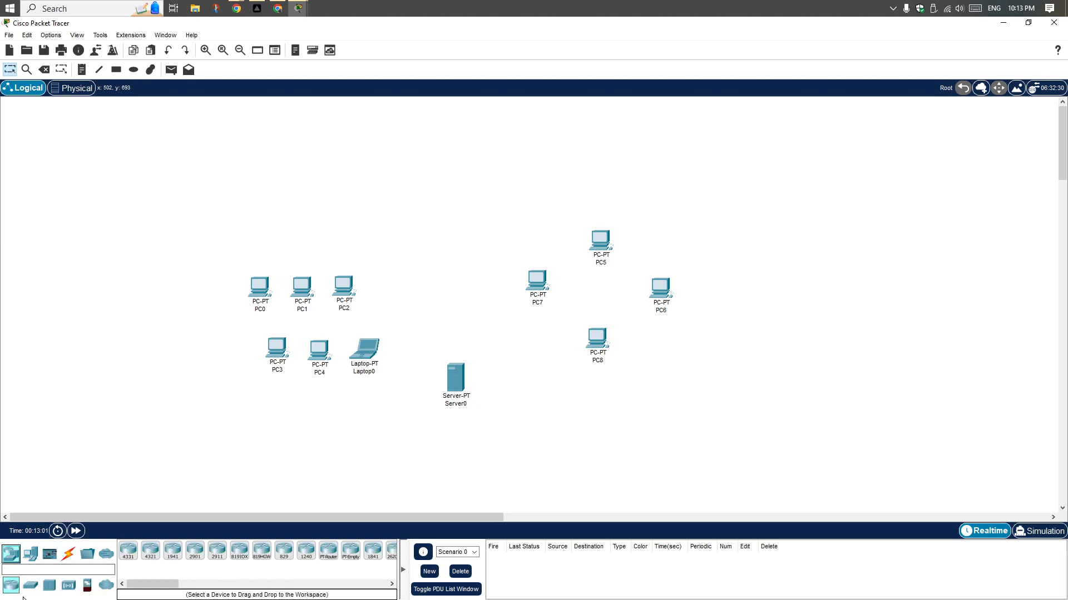
click(30, 588)
drag(128, 552, 454, 324)
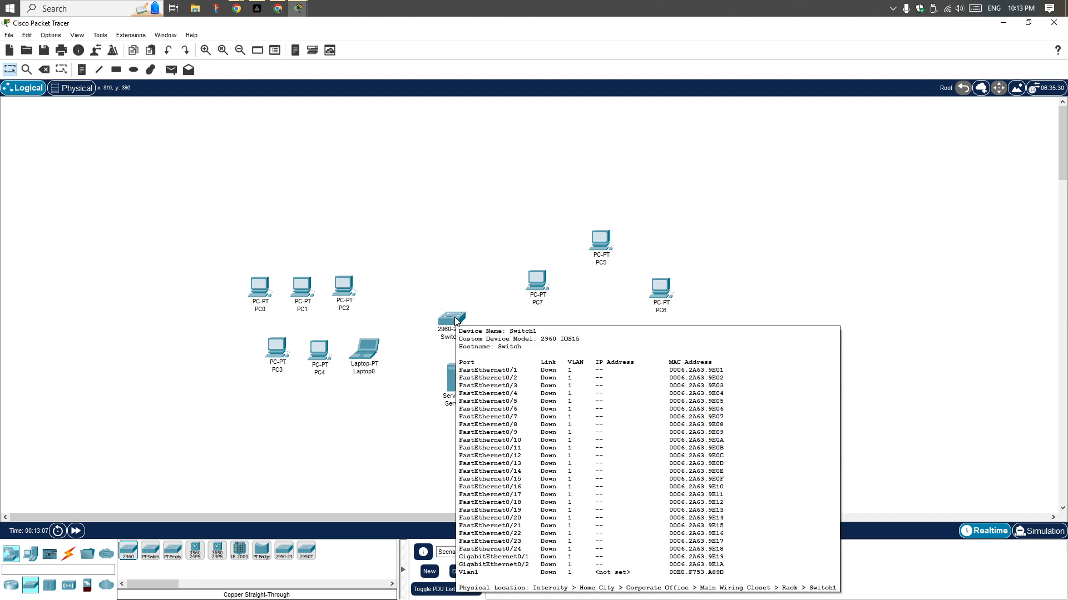
Try to examine Switch1's configuration settings and interface list, and close its device window
click(455, 321)
click(440, 169)
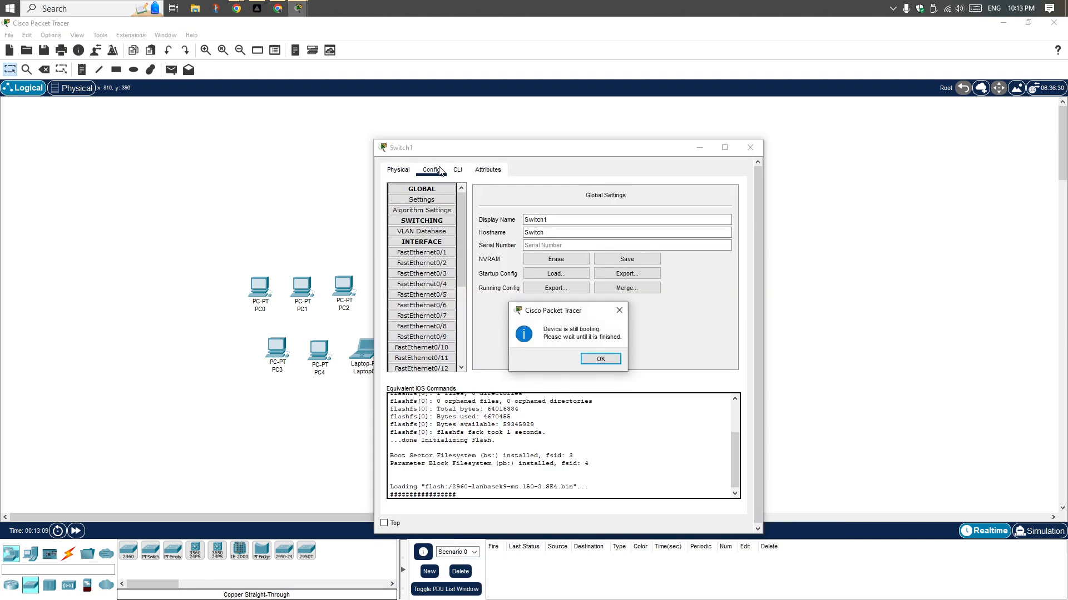
click(588, 358)
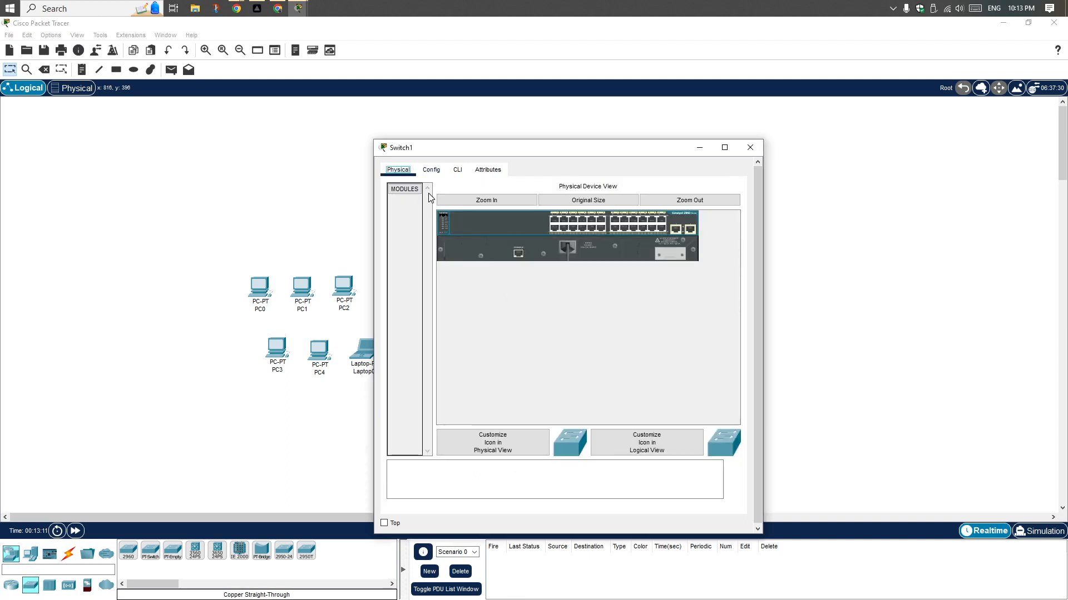
click(440, 171)
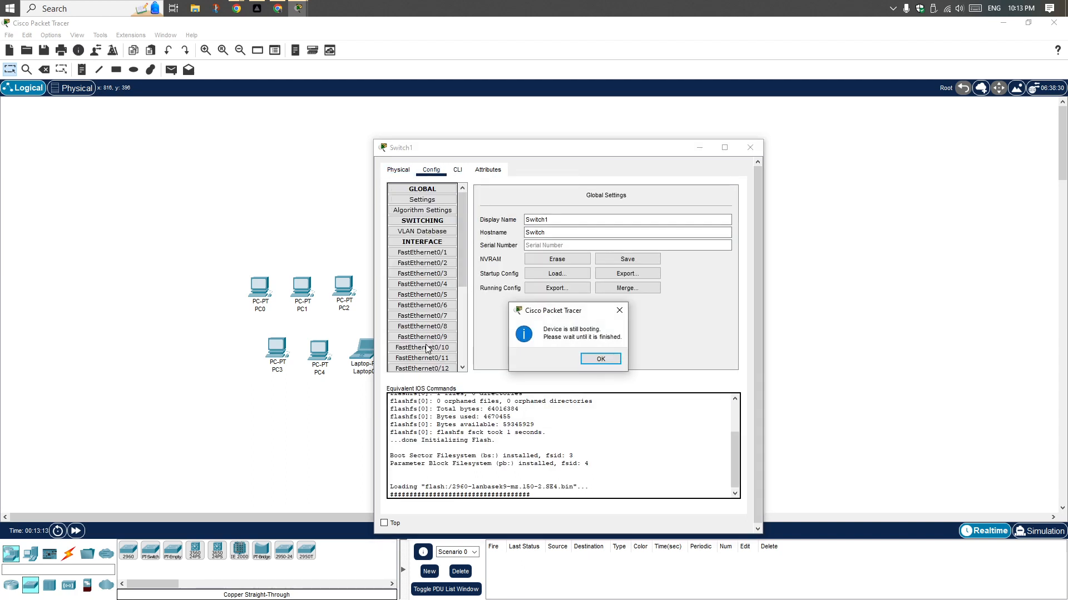
click(619, 310)
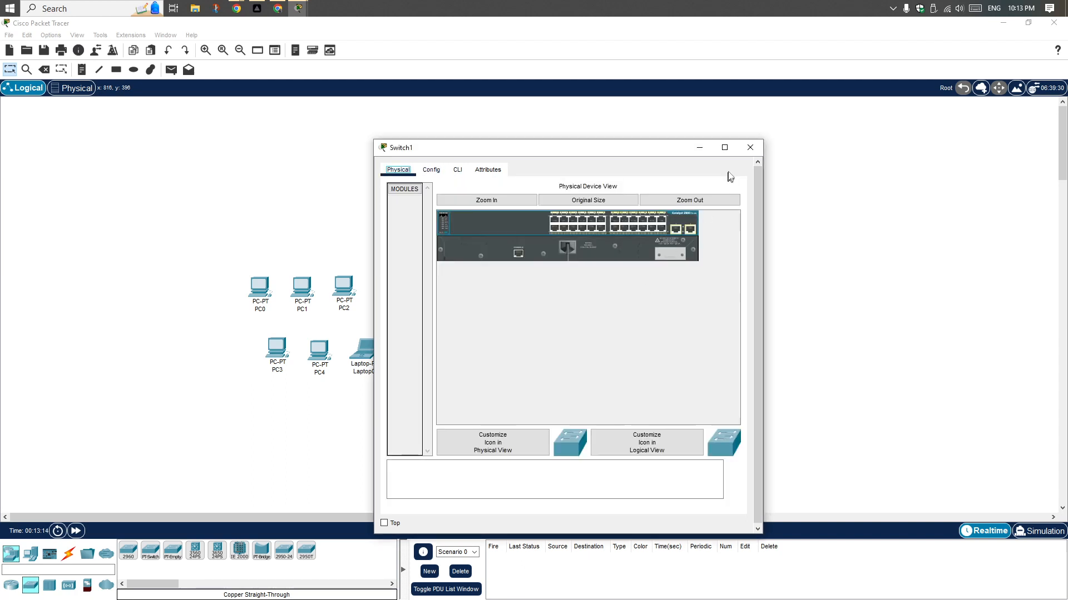
click(749, 148)
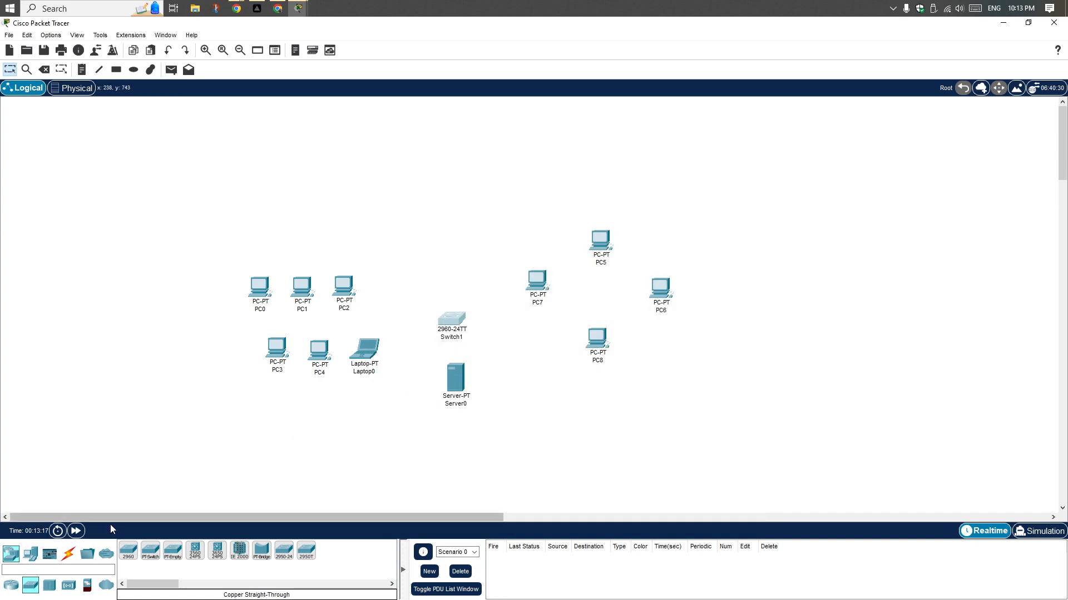
Connect PC0's FastEthernet0 port to Switch1's FastEthernet0/1 port with a copper straight-through cable
click(68, 551)
click(172, 550)
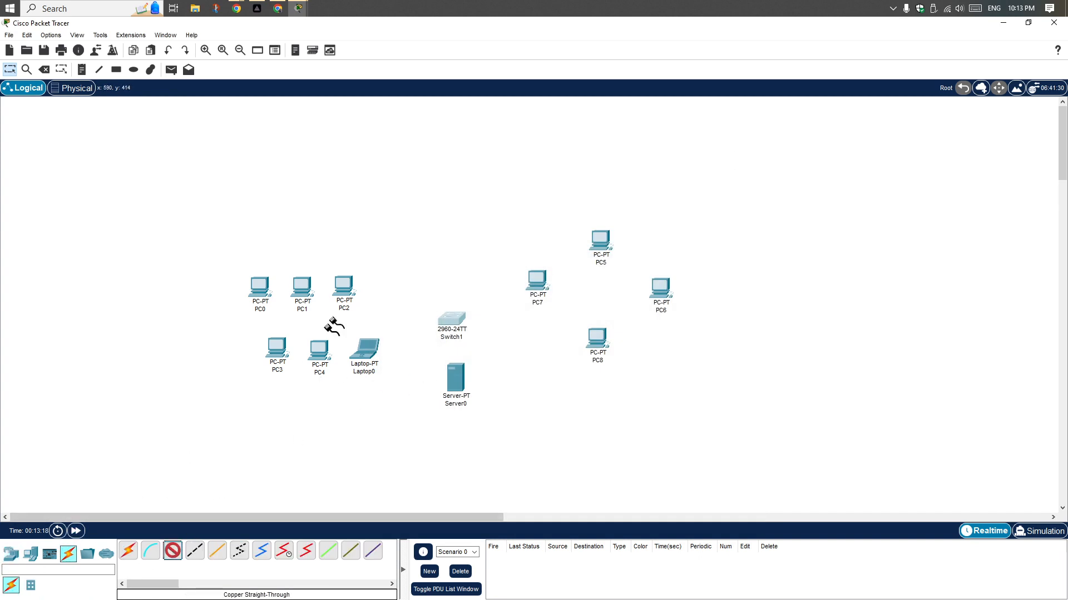
click(256, 287)
click(292, 328)
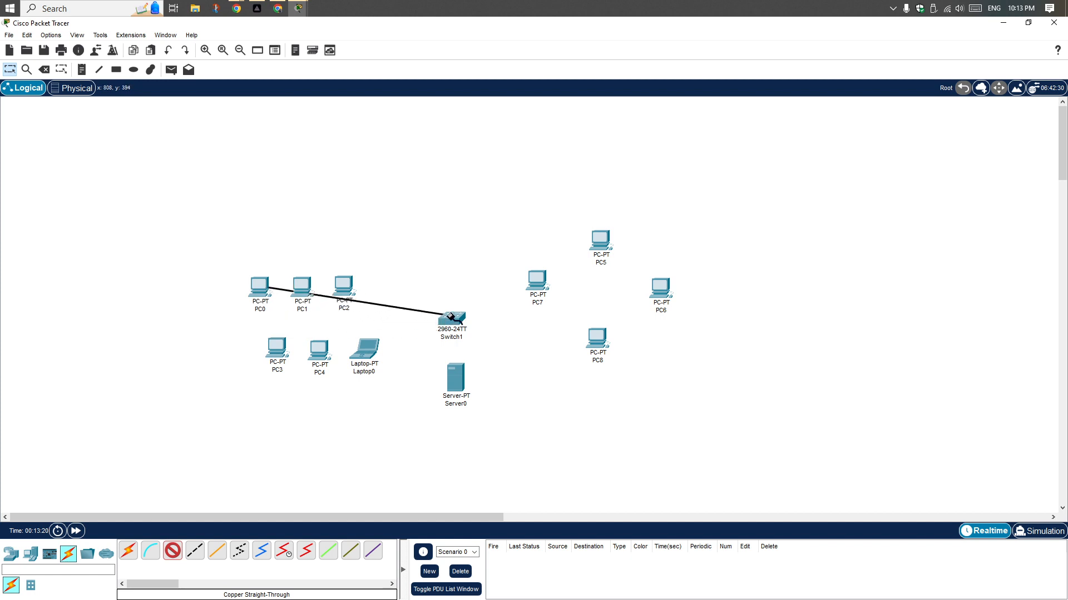
click(452, 317)
click(489, 21)
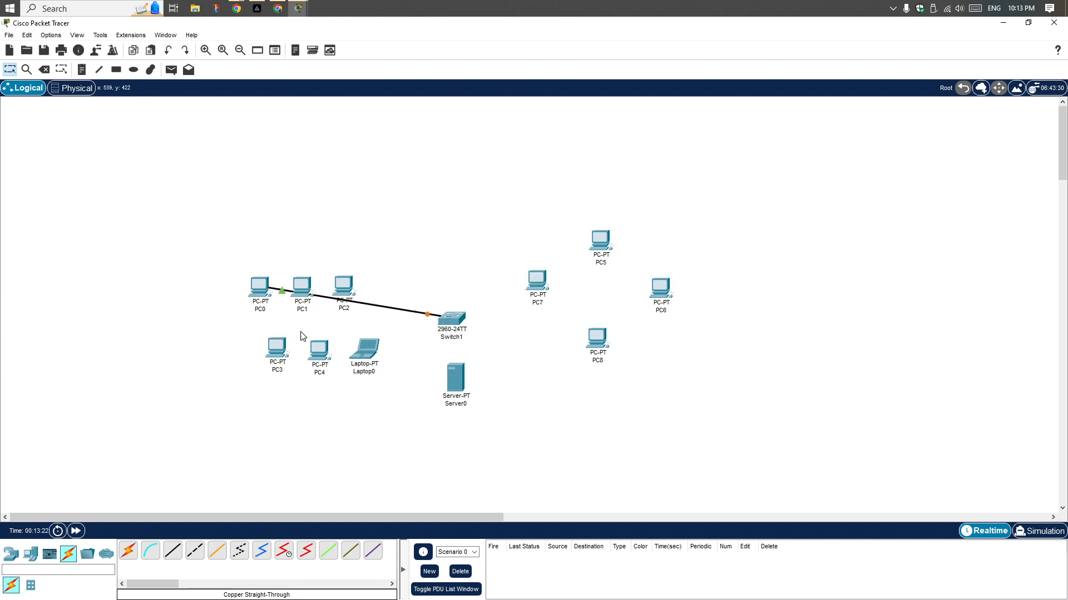
Connect PC1's FastEthernet0 port to Switch1's FastEthernet0/2 port with a copper straight-through cable
click(172, 550)
click(303, 288)
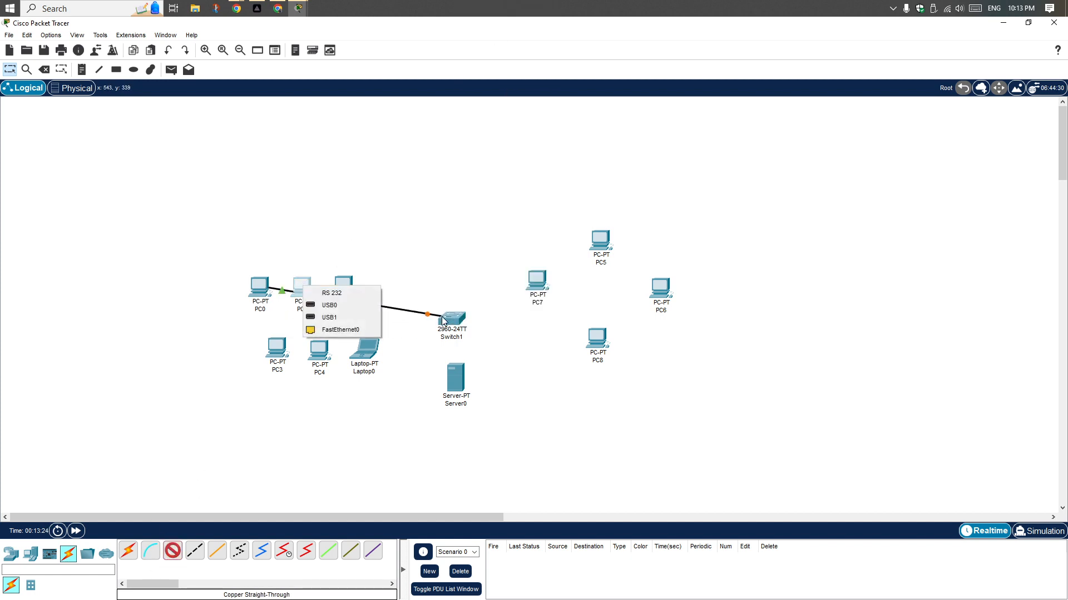
click(333, 330)
click(447, 318)
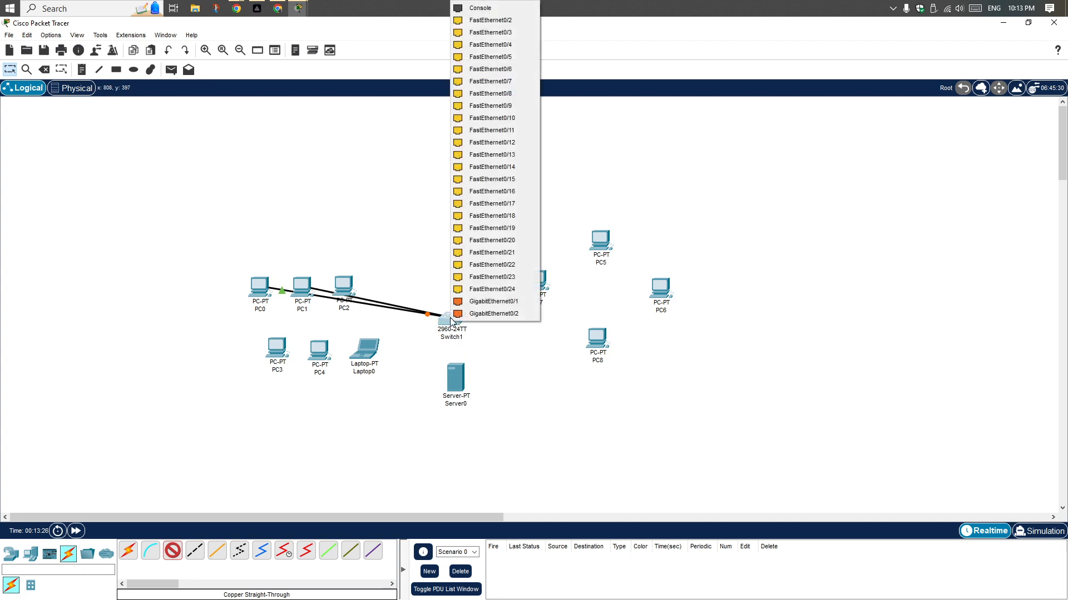
click(530, 19)
Connect PC2's FastEthernet0 port to Switch1's FastEthernet0/3 port with a copper straight-through cable
click(173, 550)
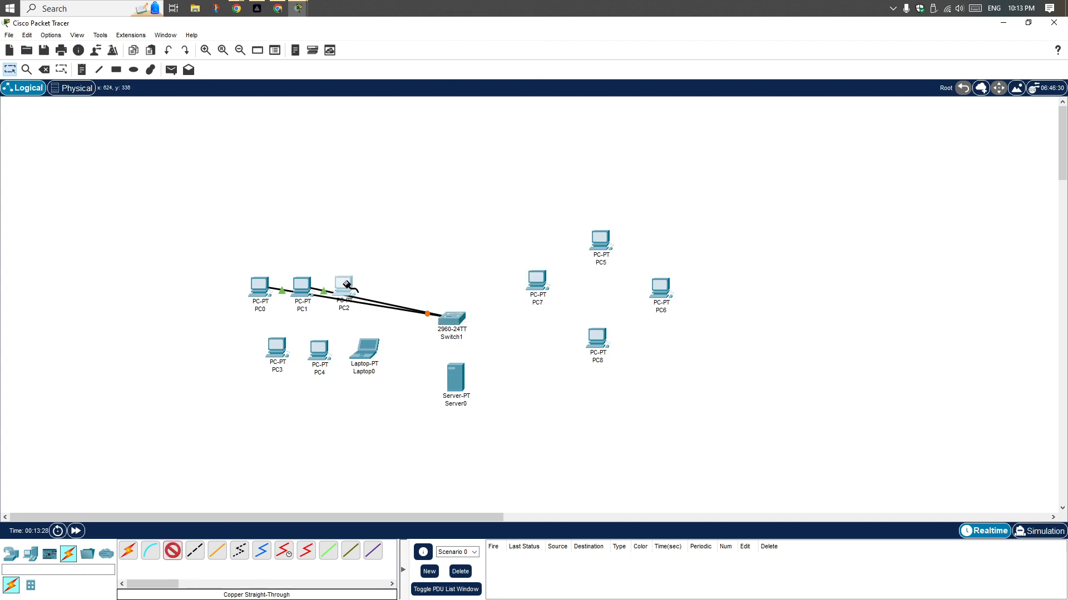
click(347, 285)
click(378, 327)
click(448, 318)
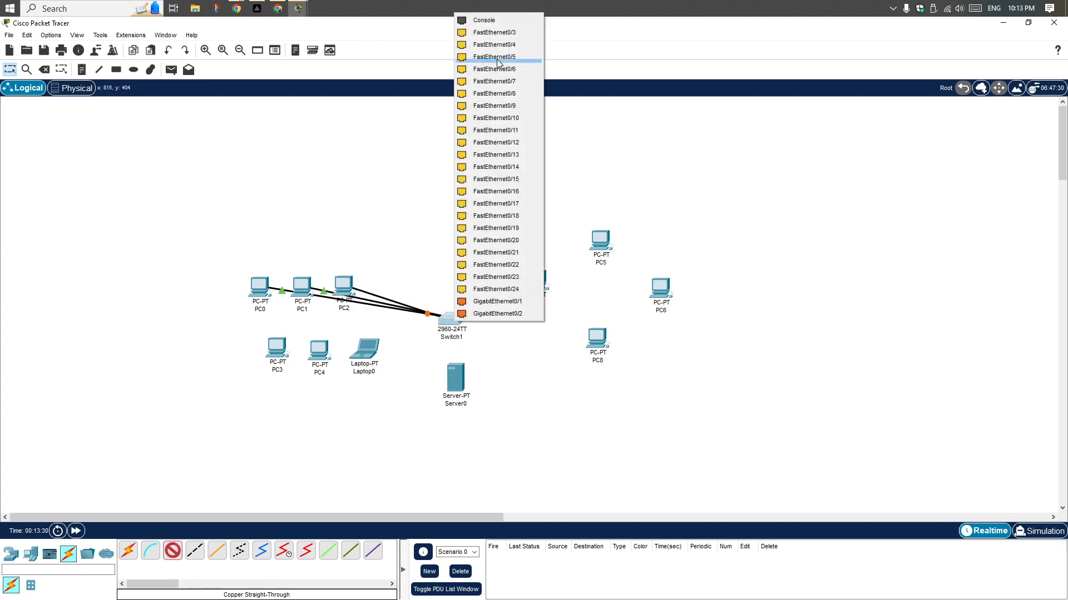
click(498, 32)
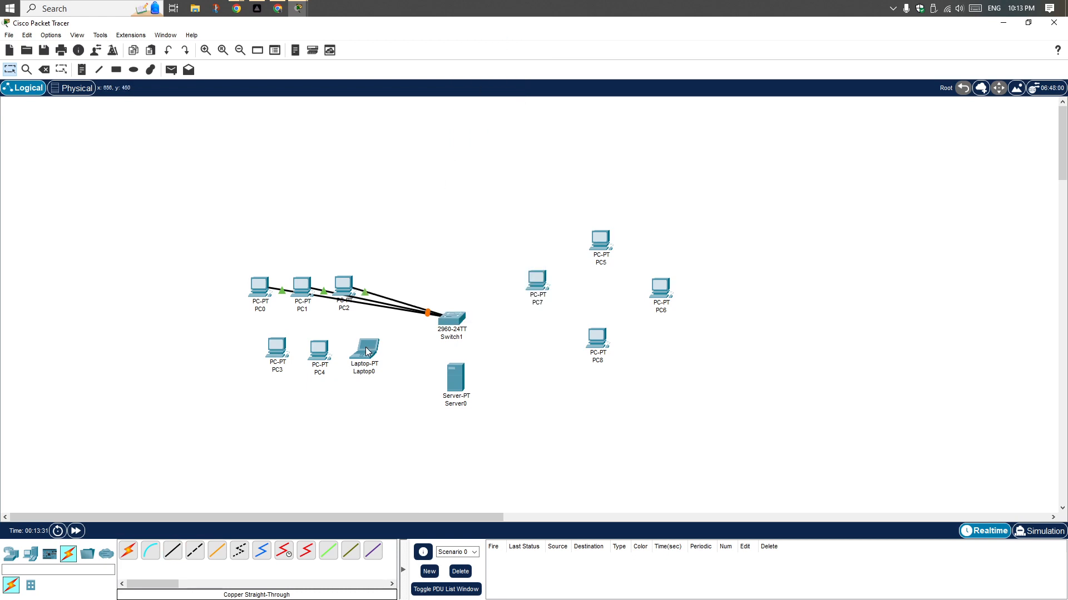
Connect PC3's FastEthernet0 port to Switch1's FastEthernet0/4 port with a copper straight-through cable
click(172, 550)
click(276, 347)
click(333, 389)
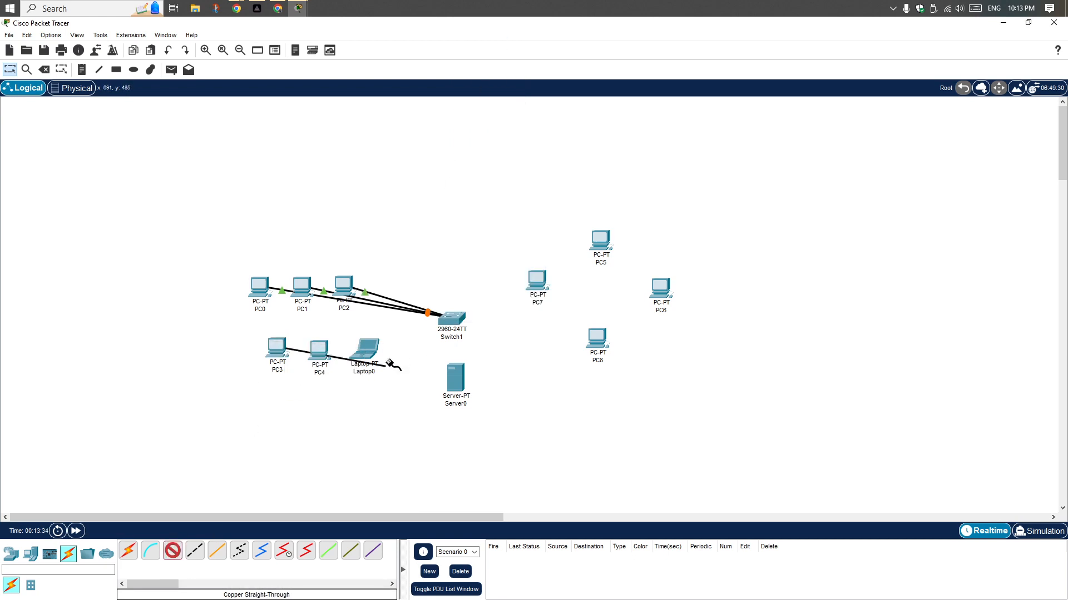
click(448, 317)
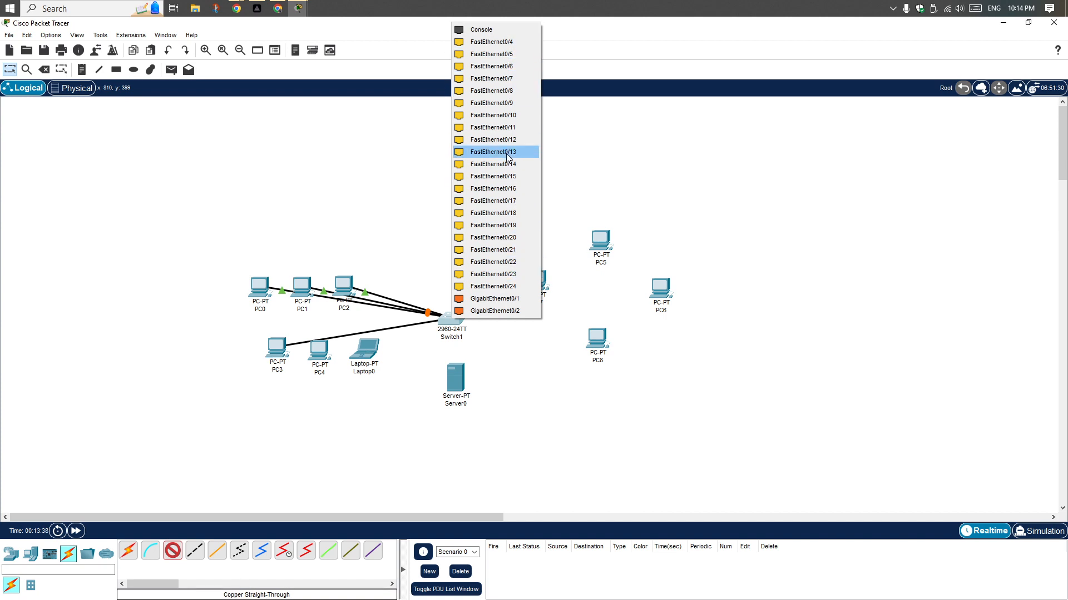
click(502, 43)
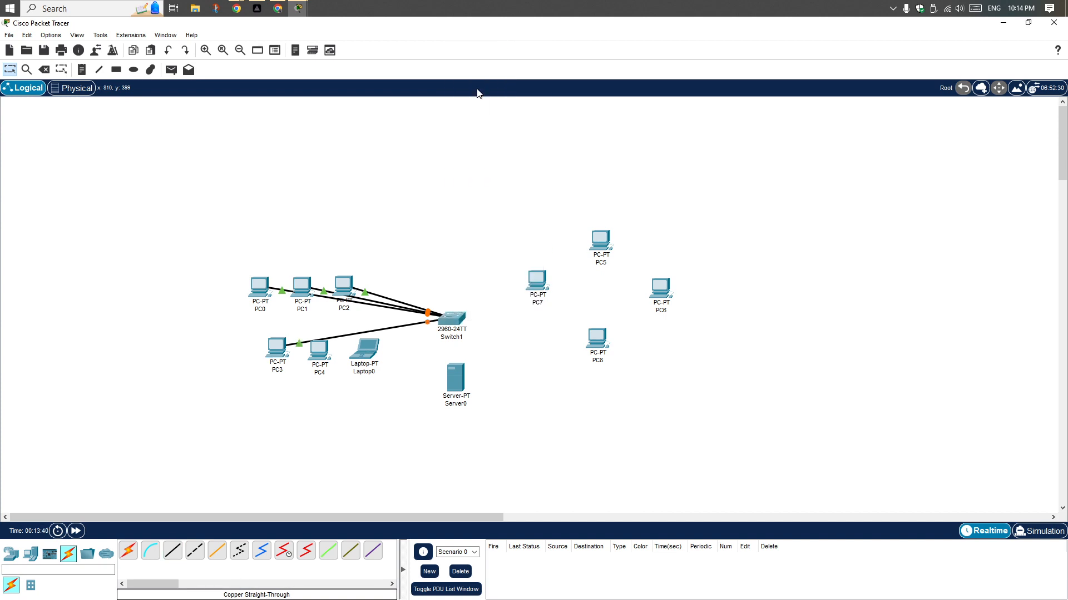
Connect PC4's FastEthernet0 port to Switch1's FastEthernet0/5 port with a copper straight-through cable
click(172, 550)
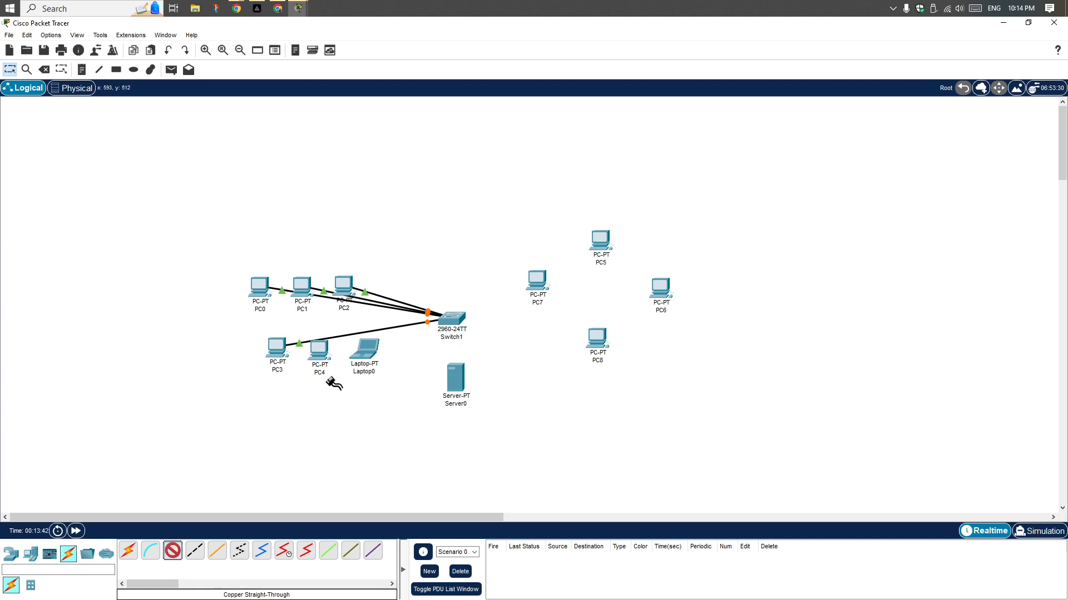
click(319, 350)
click(346, 369)
click(454, 318)
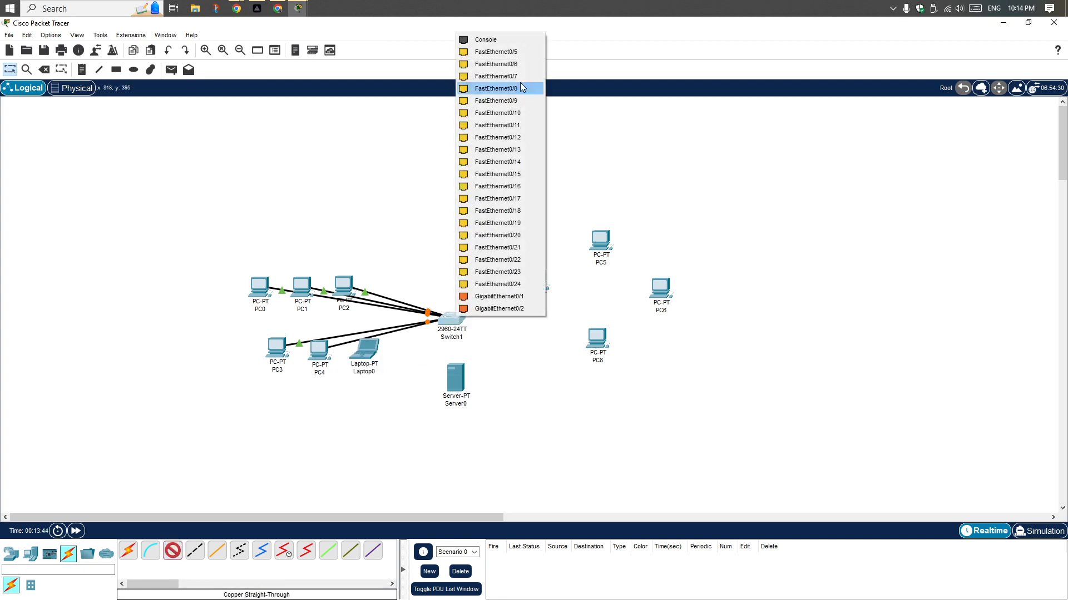
click(511, 56)
Connect Laptop0's FastEthernet0 port to Switch1's FastEthernet0/6 port with a copper straight-through cable
click(172, 550)
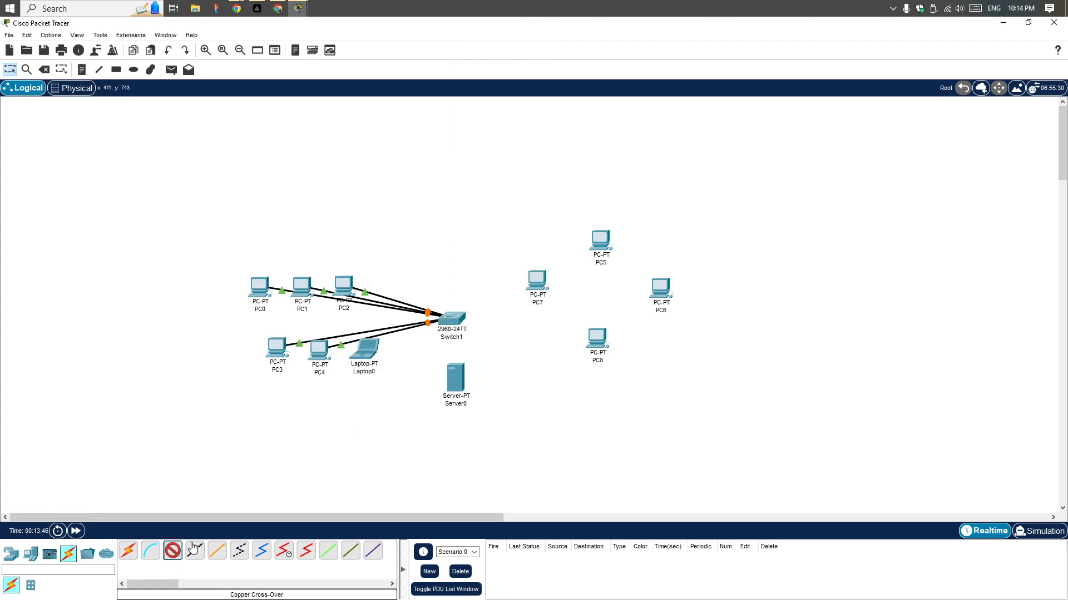
click(372, 346)
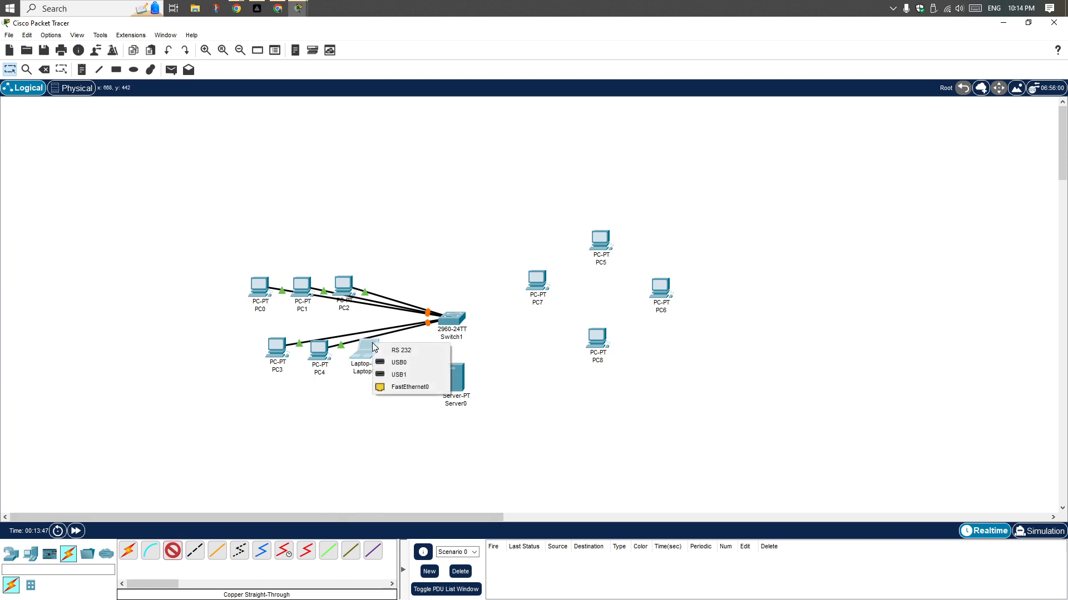
click(407, 387)
click(449, 319)
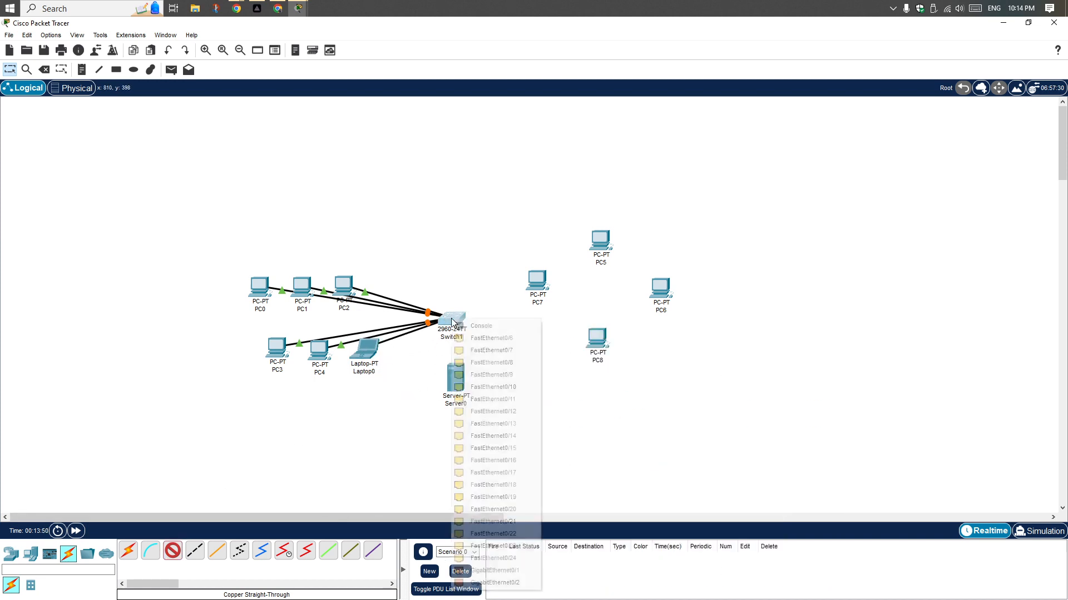
click(483, 338)
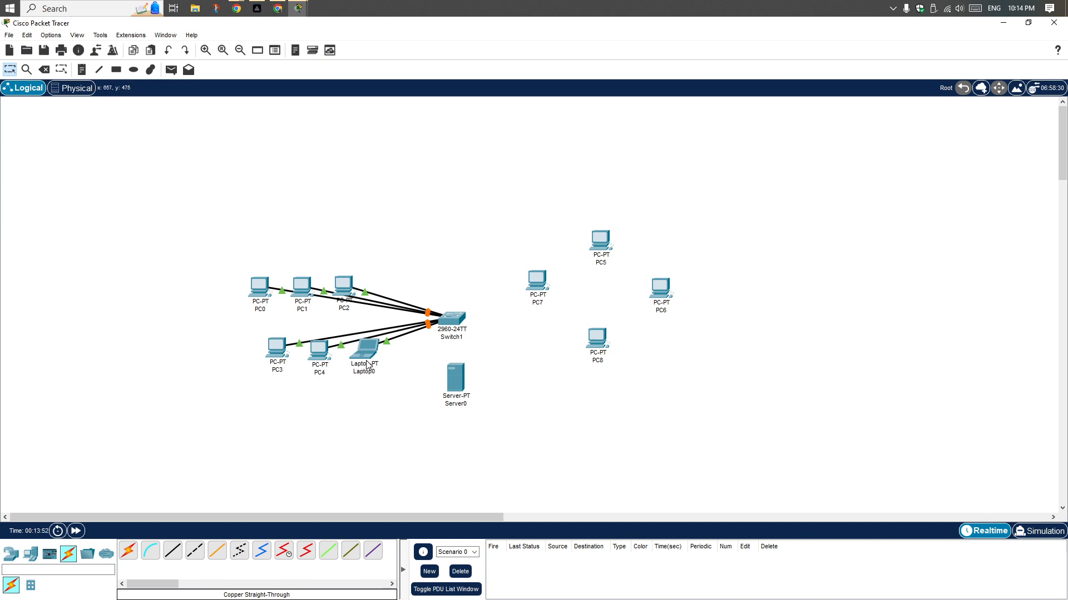
Rearrange the cabled devices around a central Switch1, with PC0, PC1 and PC2 in a row above and PC3, PC4 and Laptop0 below
mouse_move(367, 350)
mouse_down()
mouse_move(369, 371)
mouse_move(332, 383)
mouse_up()
drag(268, 349, 272, 378)
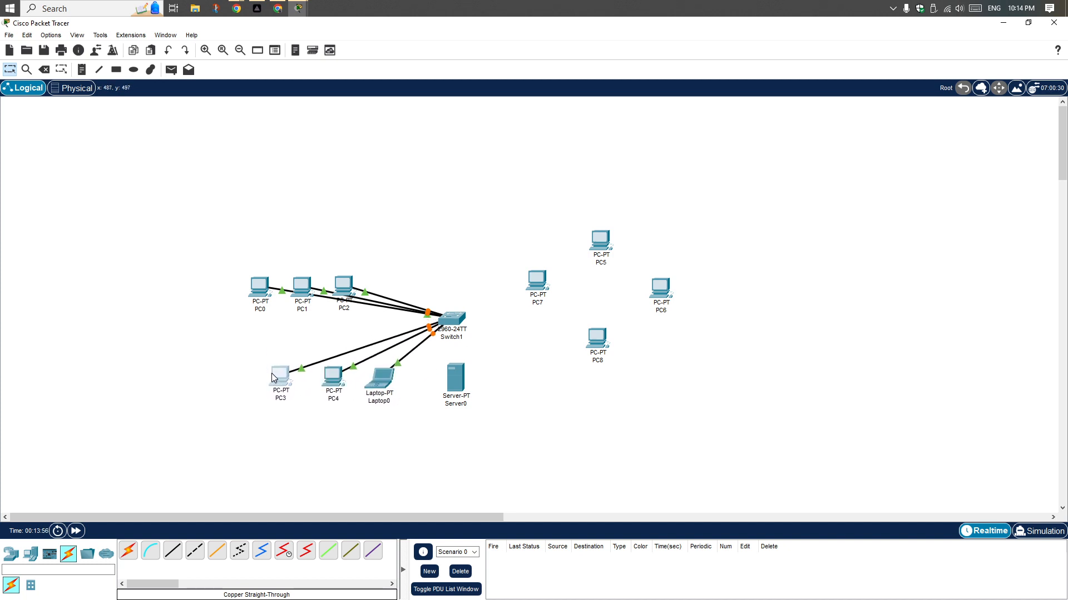
drag(464, 327, 324, 338)
drag(348, 289, 383, 280)
drag(302, 288, 265, 275)
drag(384, 280, 376, 277)
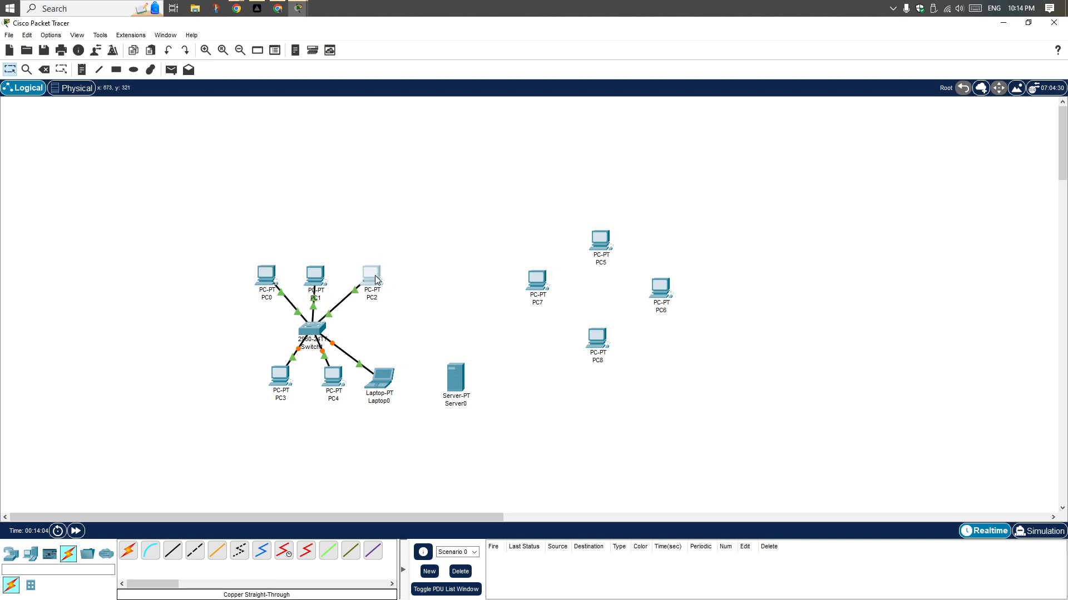
drag(276, 384, 310, 380)
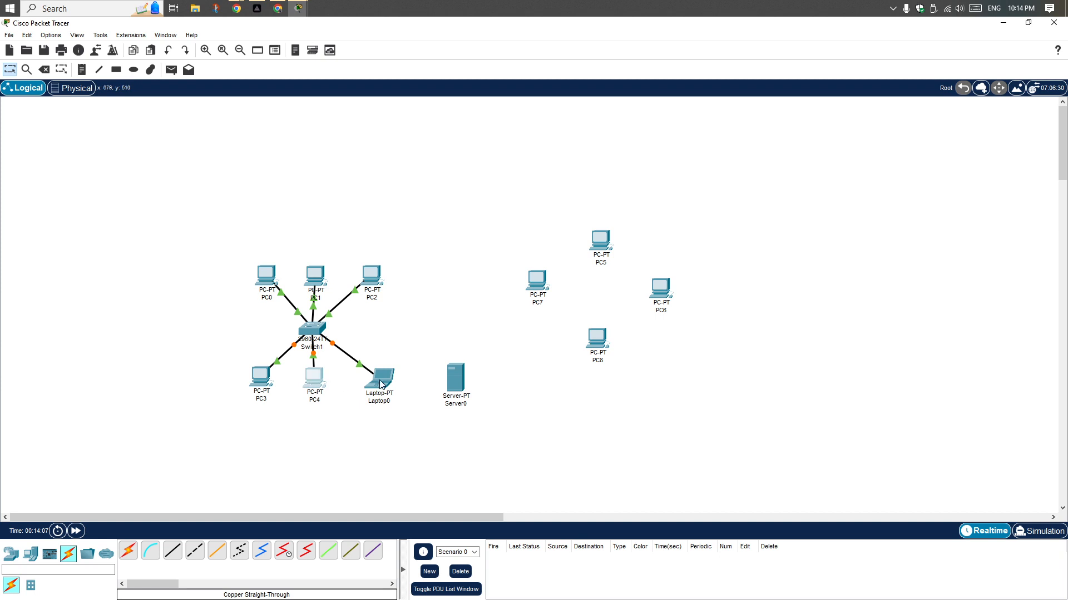
drag(382, 384, 368, 382)
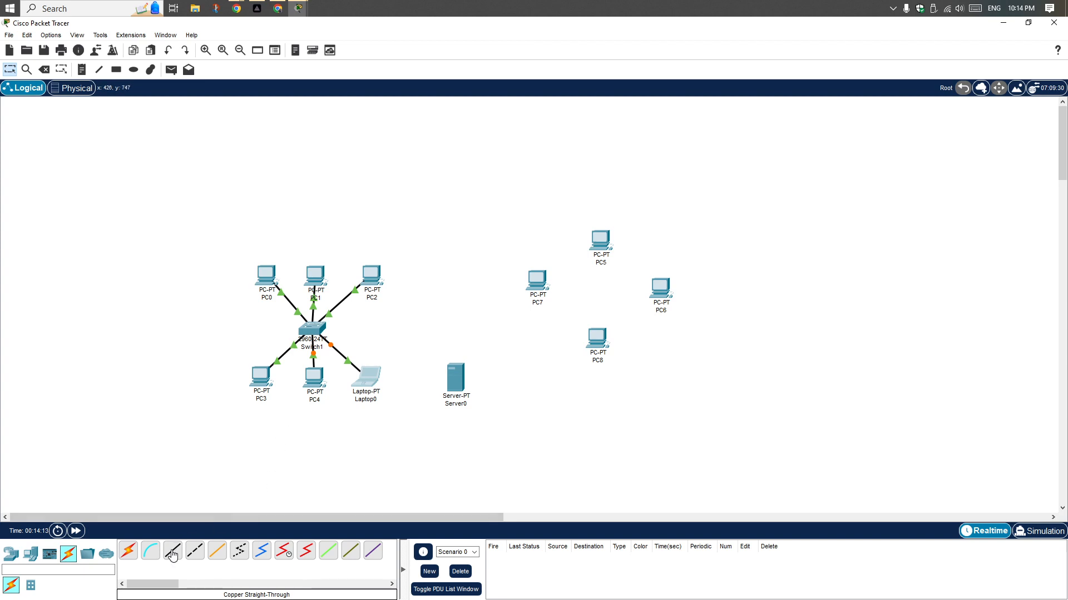
Connect Switch1's FastEthernet0/7 port to PC7's FastEthernet0 port with a copper straight-through cable
click(173, 555)
click(312, 331)
click(336, 349)
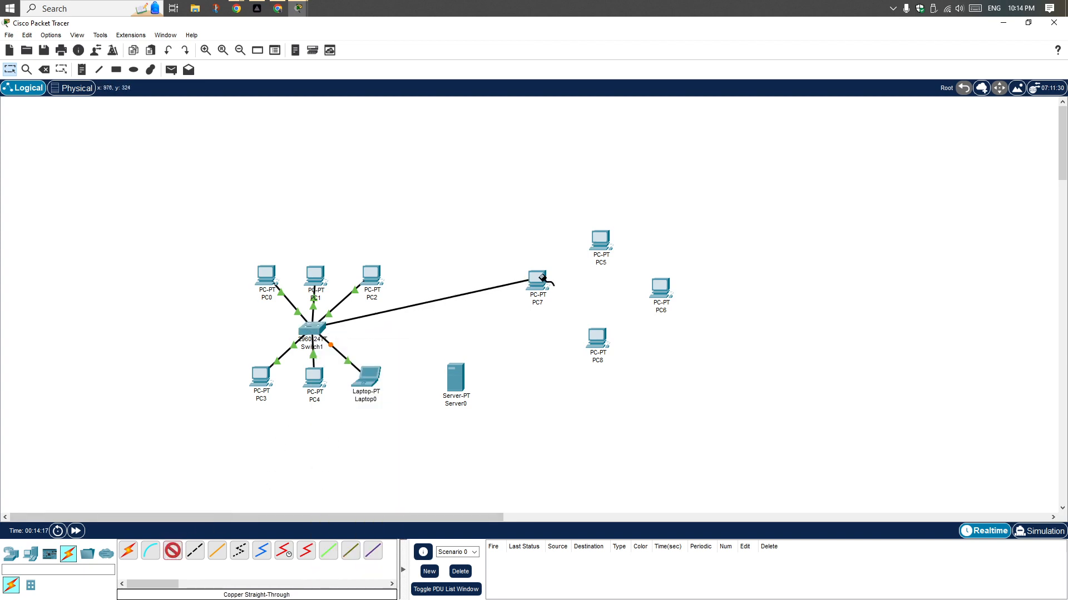
click(542, 278)
click(579, 322)
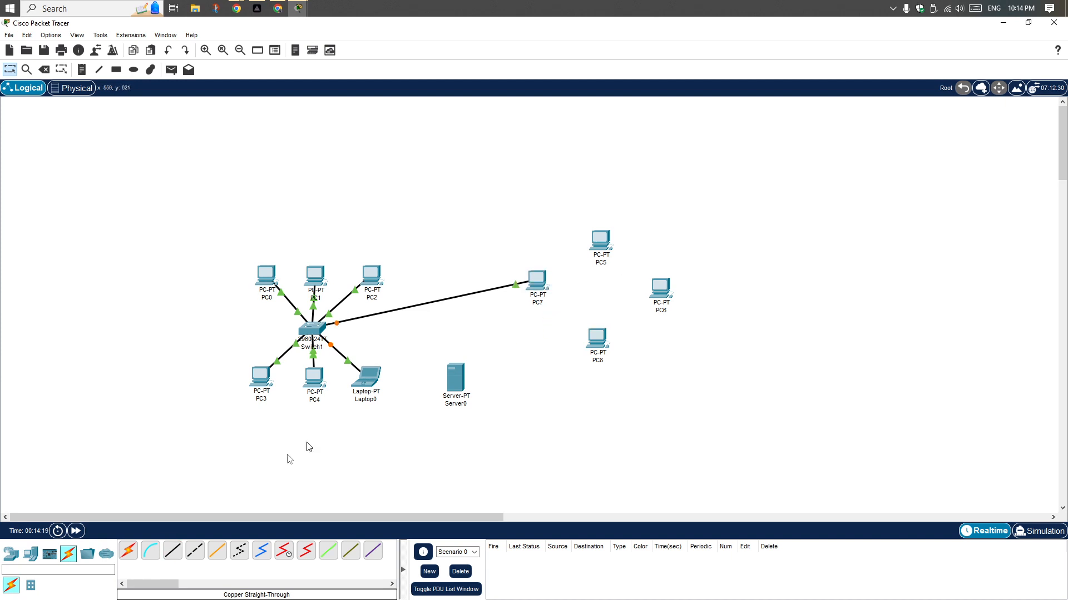
Connect Switch1's FastEthernet0/8 port to PC8's FastEthernet0 port with a copper straight-through cable
click(172, 553)
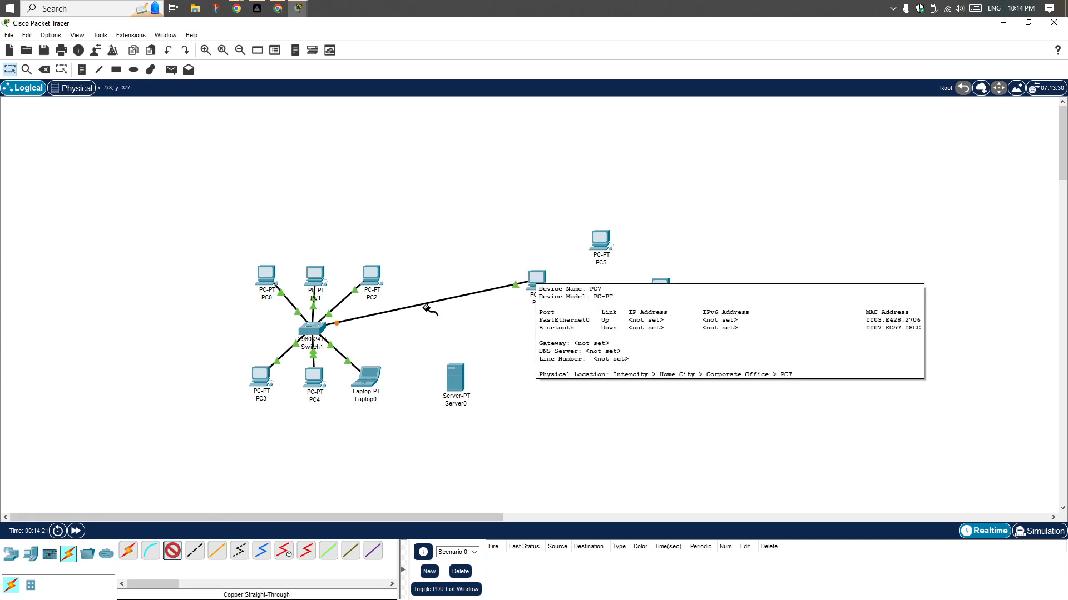
click(321, 328)
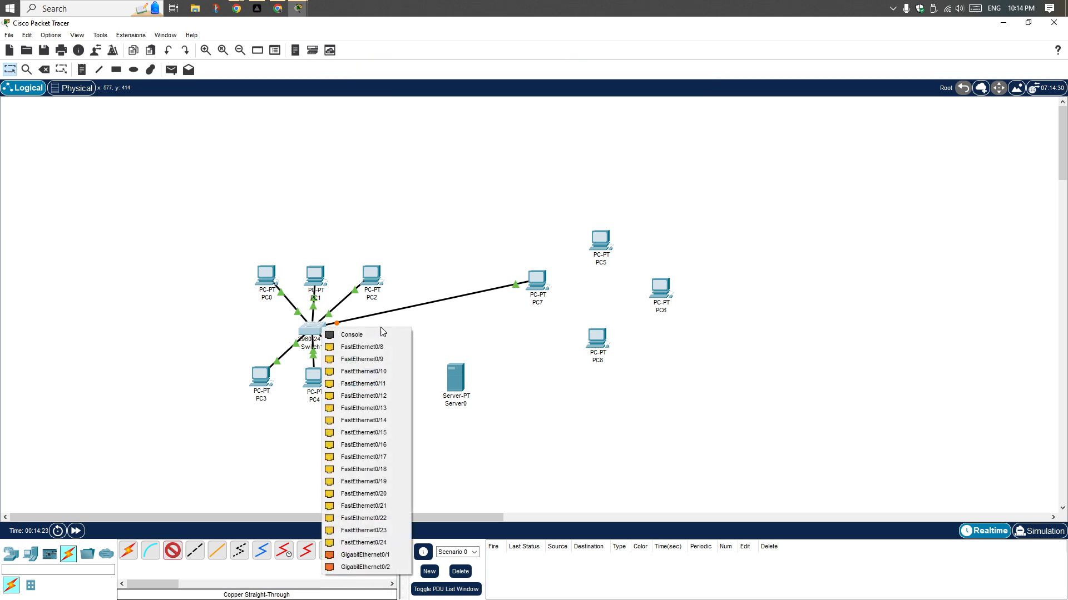
click(383, 347)
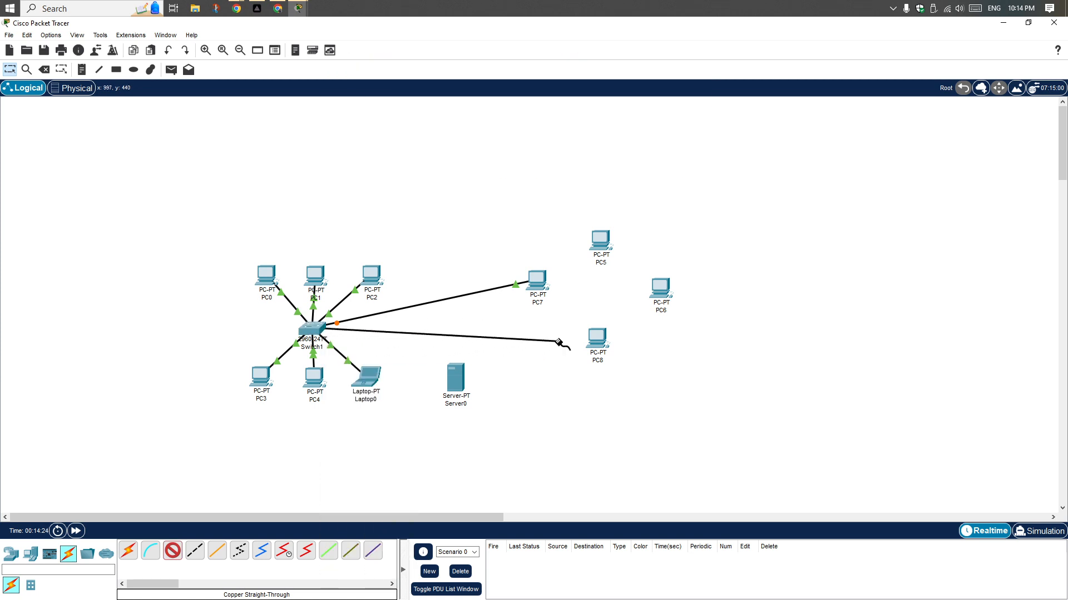
click(606, 340)
click(627, 383)
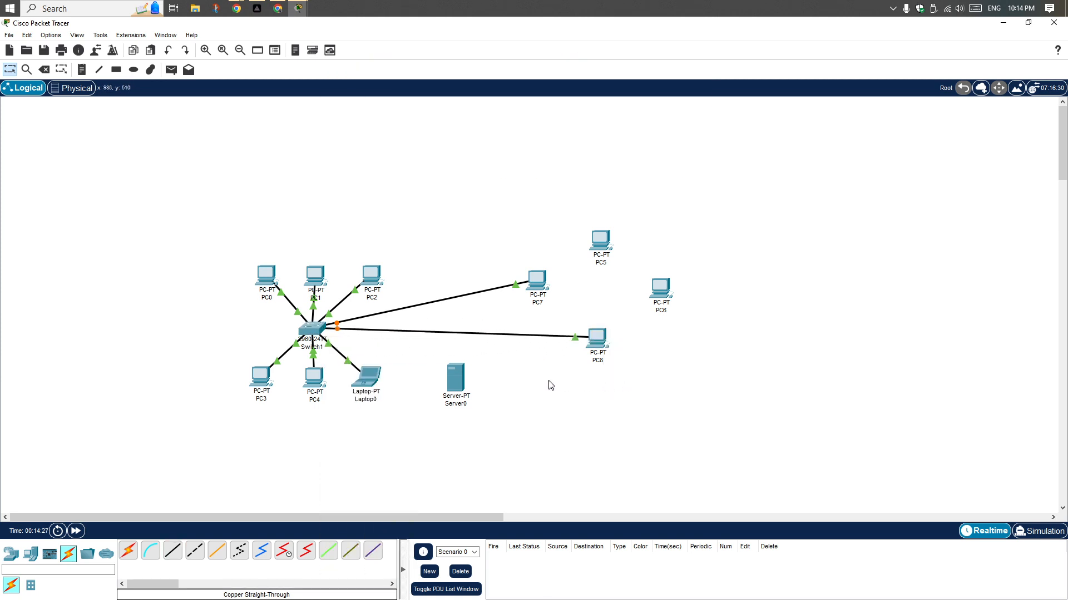
Move Switch1 between the two device groups and connect its FastEthernet0/9 port to PC5's FastEthernet0 port with a copper straight-through cable
drag(322, 335, 430, 326)
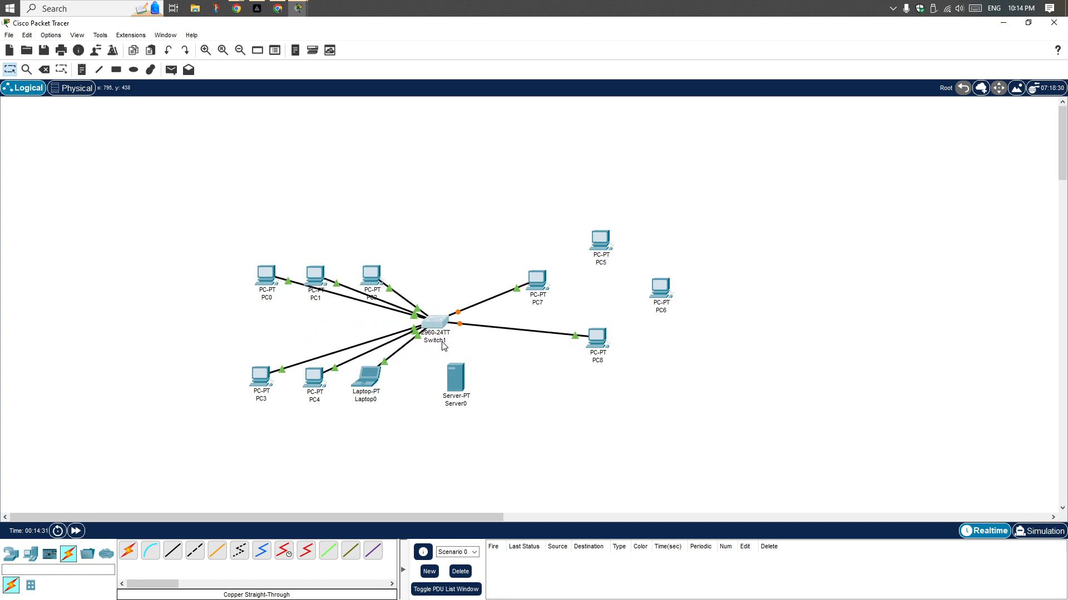
click(172, 551)
click(442, 319)
click(520, 344)
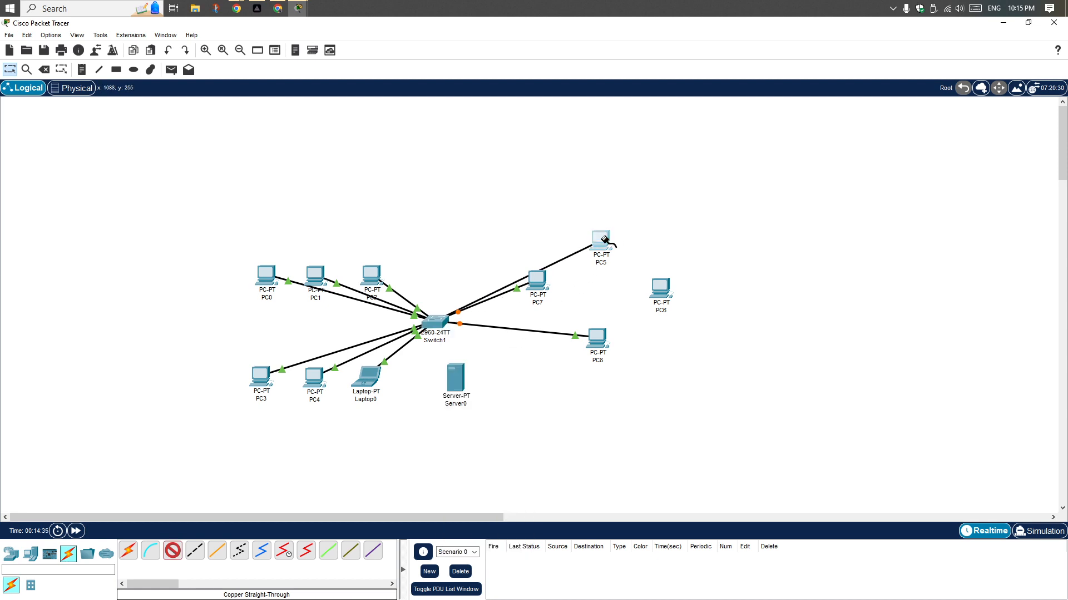
click(605, 239)
click(639, 283)
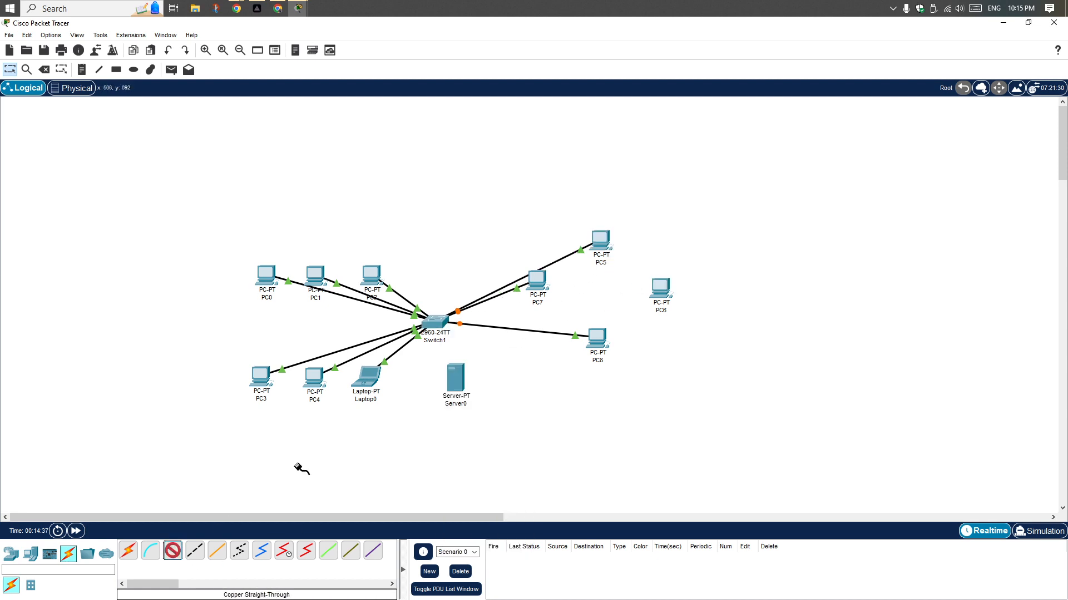
Connect Switch1's FastEthernet0/10 port to PC6's FastEthernet0 port with a copper straight-through cable
click(436, 321)
click(498, 339)
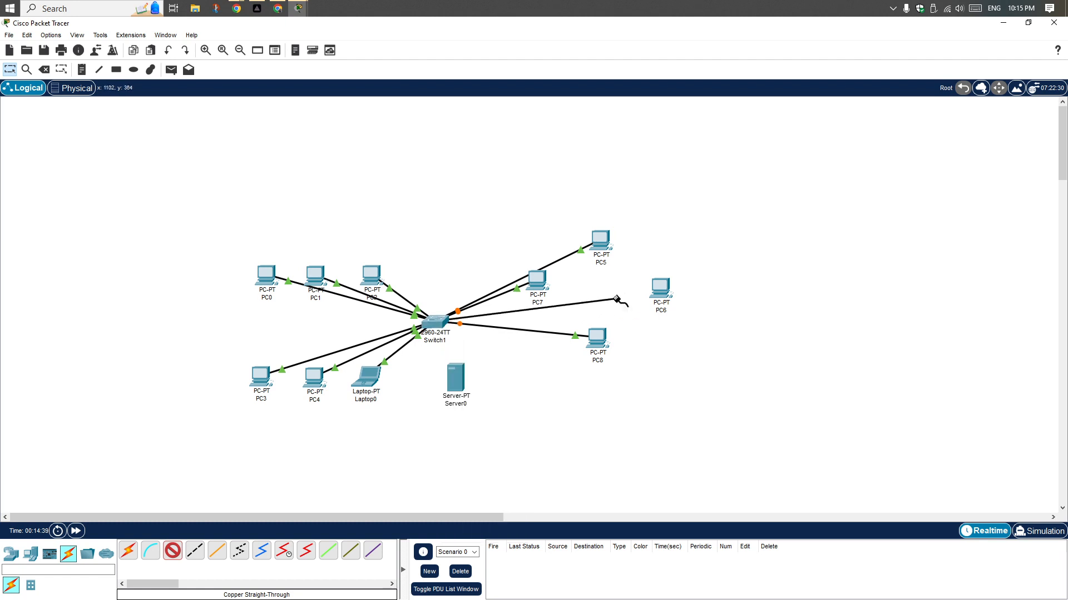
click(660, 289)
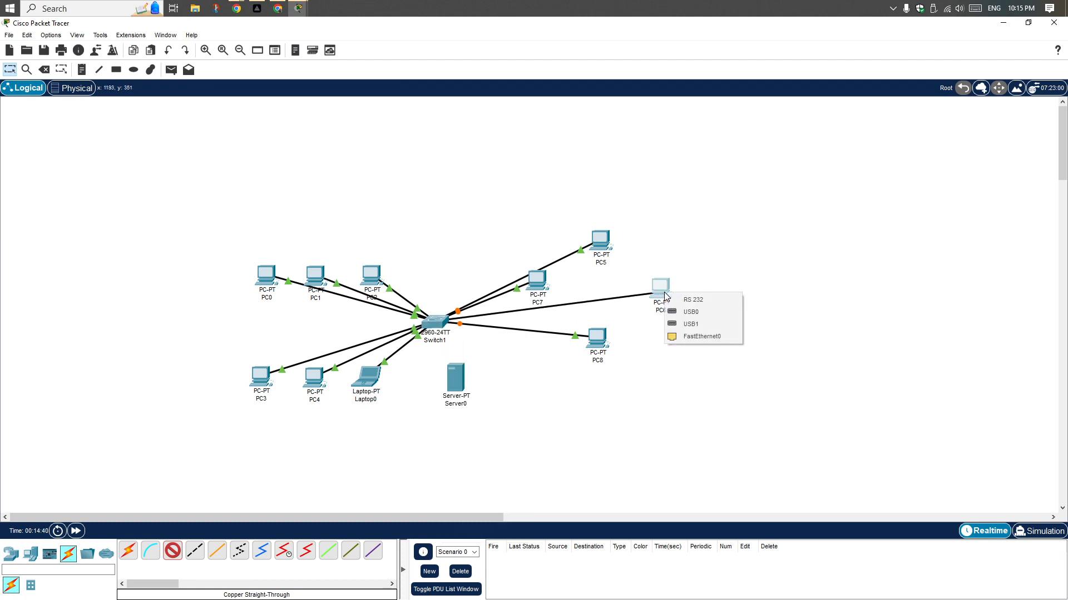
click(692, 337)
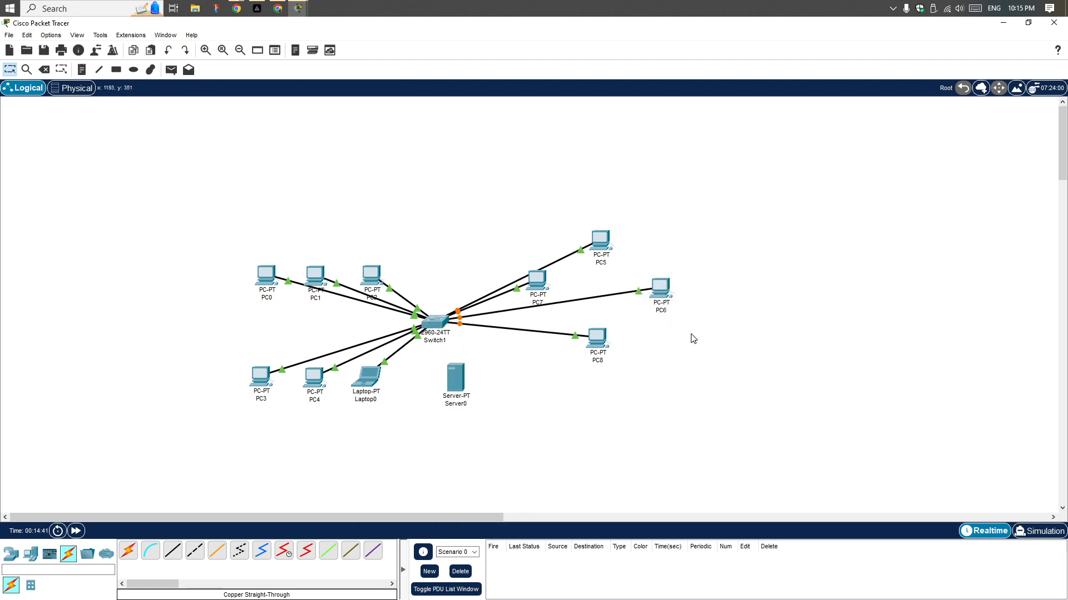
Connect Switch1's FastEthernet0/11 port to Server0's FastEthernet0 port with a copper straight-through cable and place Server0 directly below the switch
click(172, 550)
click(436, 320)
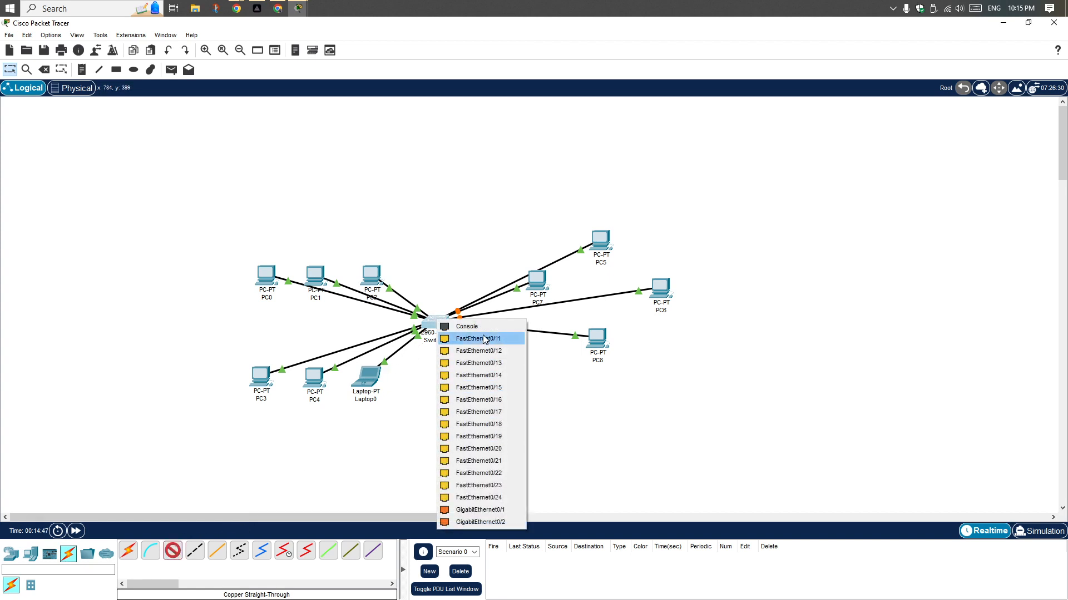
click(462, 339)
click(489, 388)
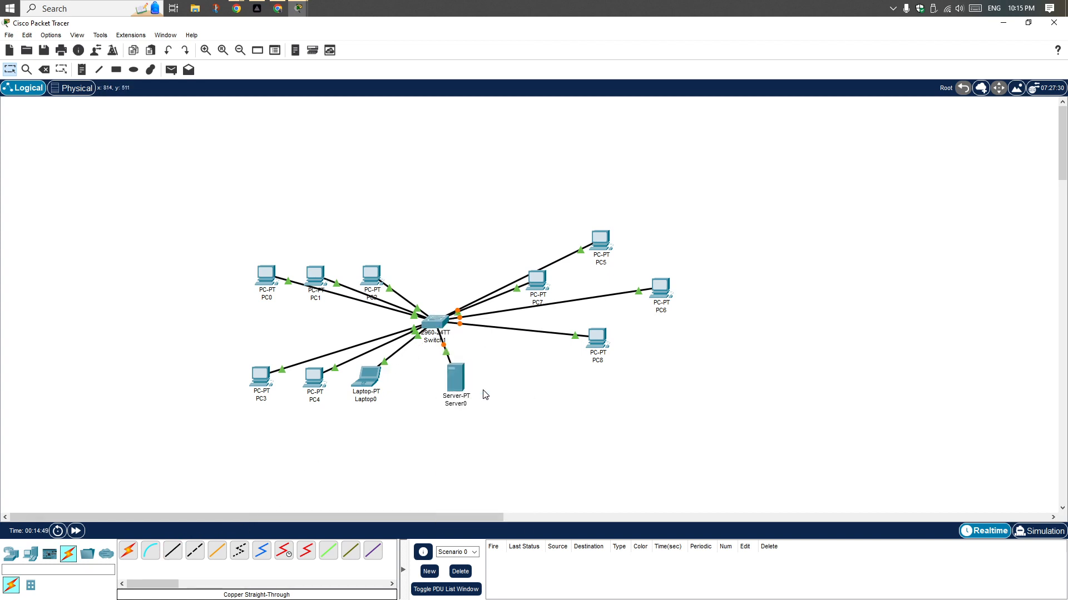
drag(465, 385, 437, 411)
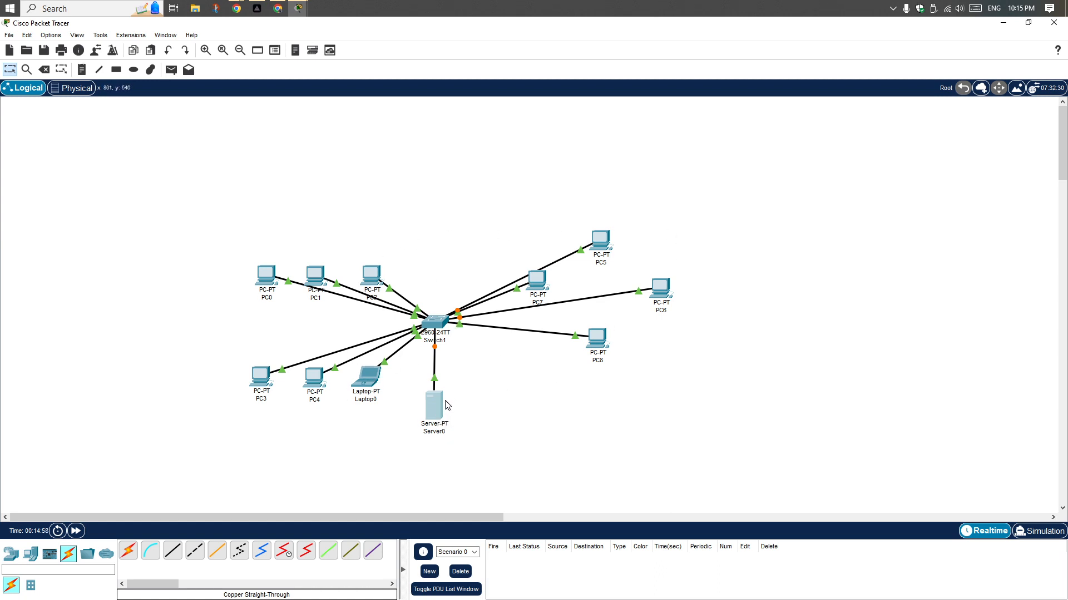
Look at Server0's global configuration settings, including its gateway and DNS options
click(439, 399)
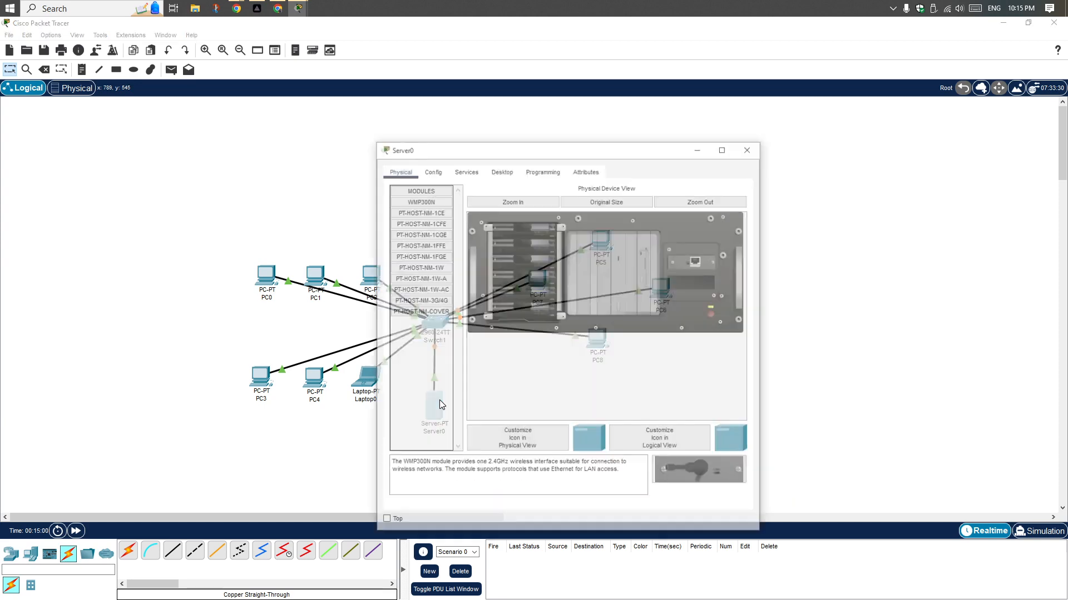
click(431, 169)
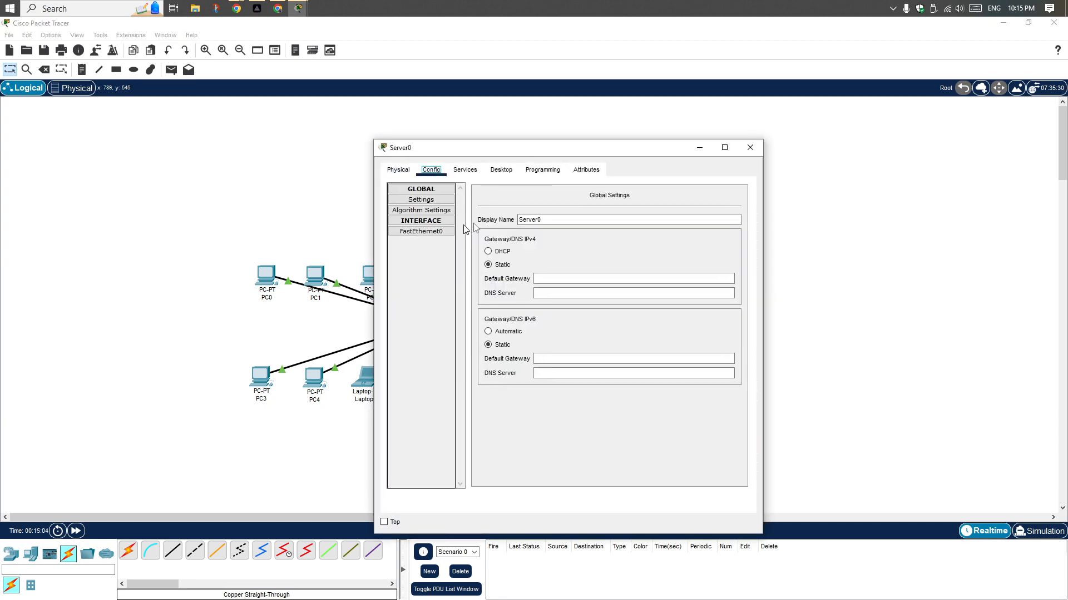
click(750, 147)
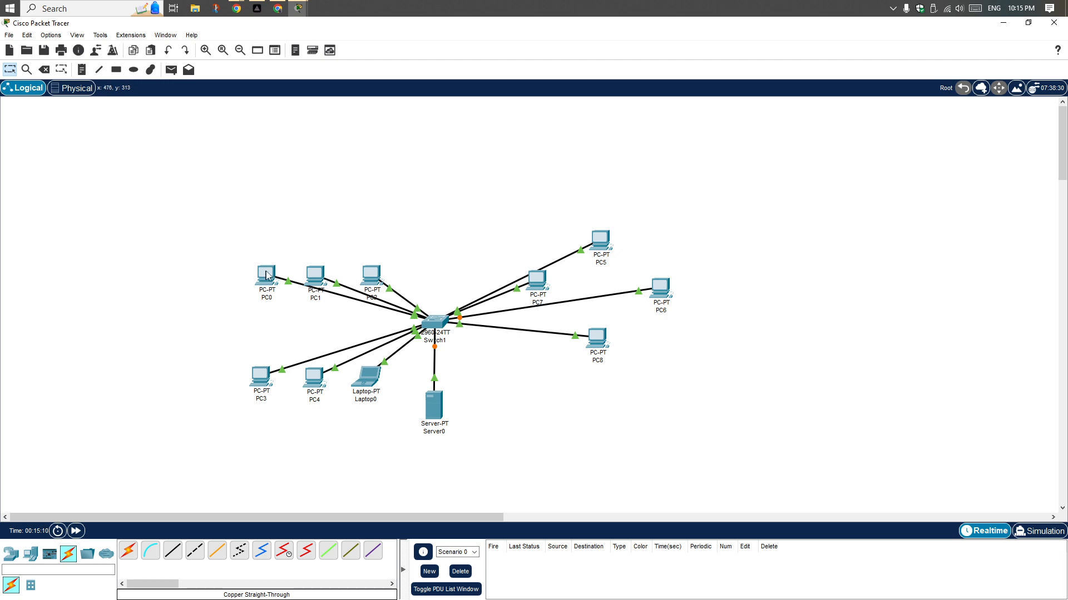
Set PC0's static IPv4 address to 192.168.1.1 with subnet mask 255.255.255.0
mouse_move(267, 275)
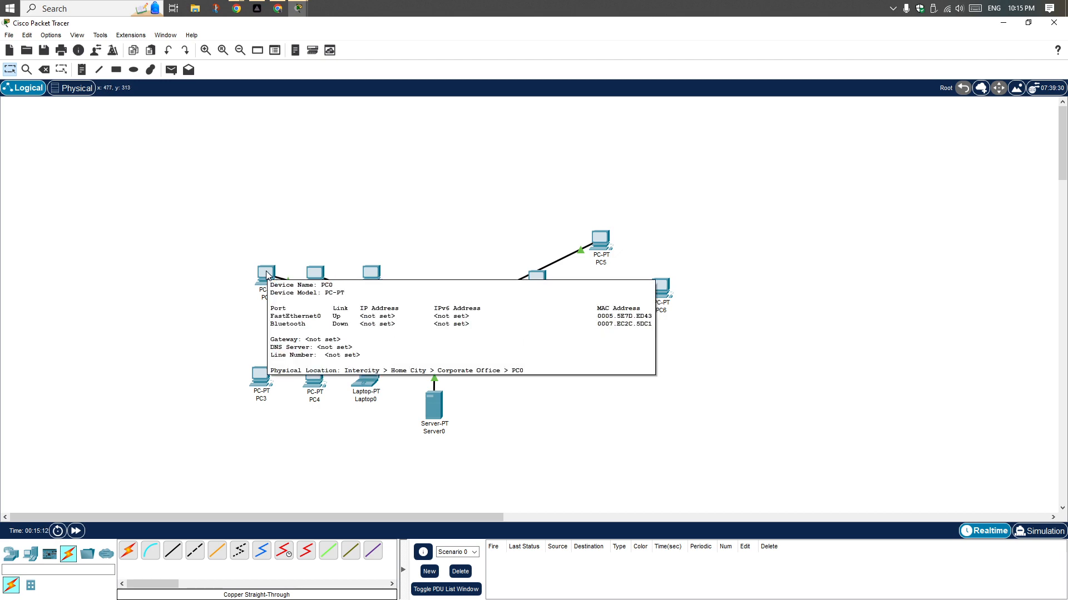
click(267, 275)
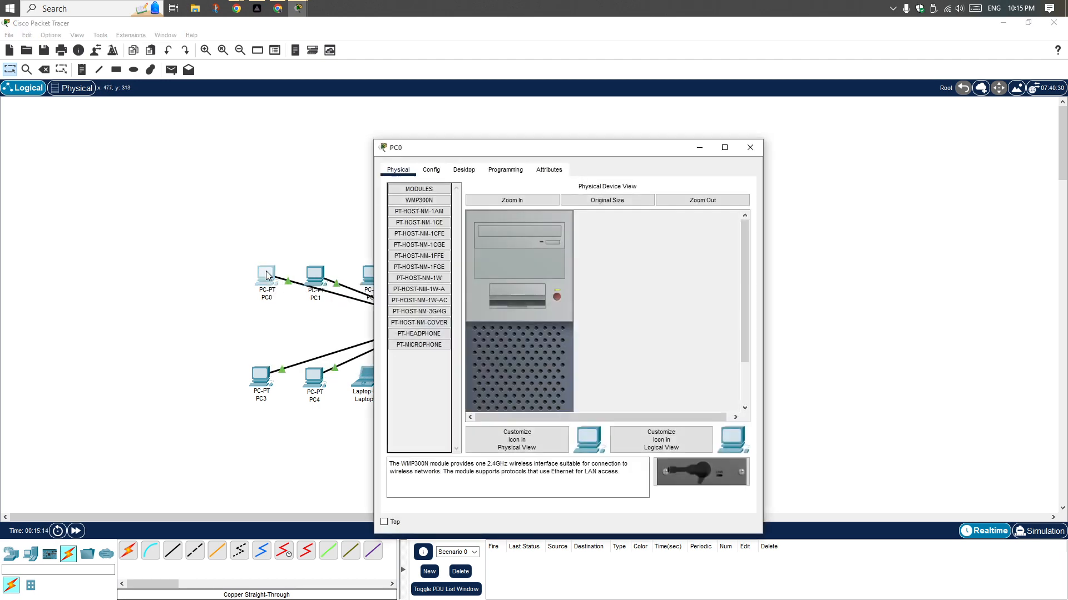
click(460, 175)
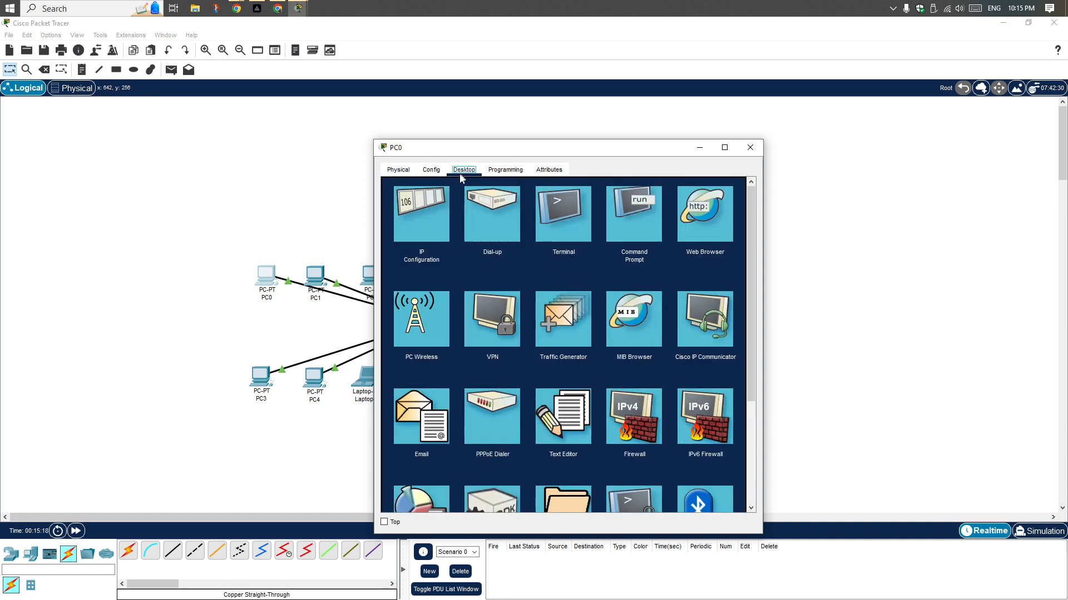
click(425, 223)
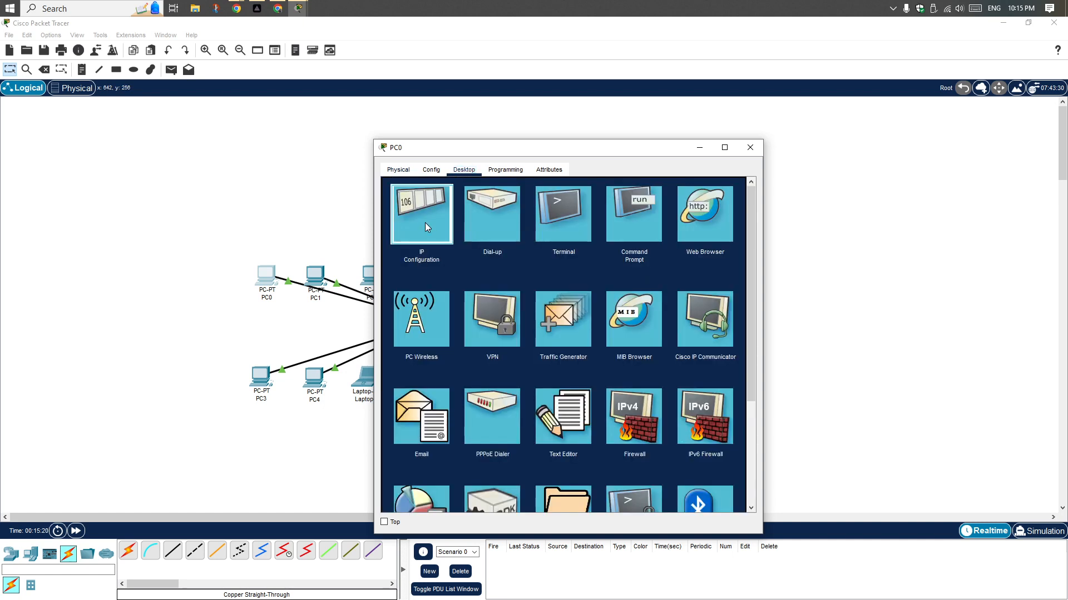
click(514, 247)
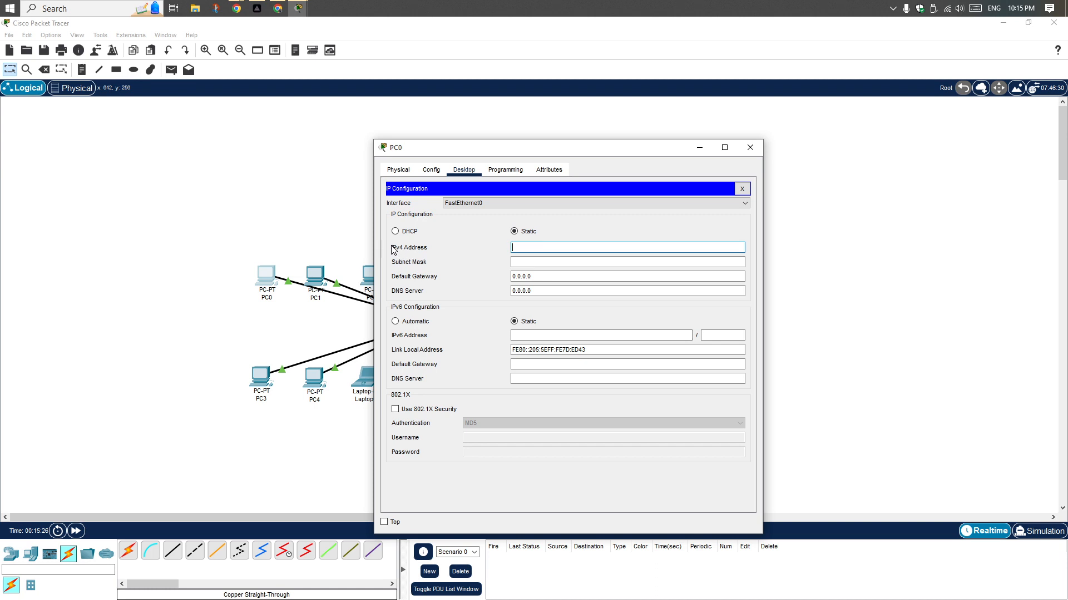
click(519, 249)
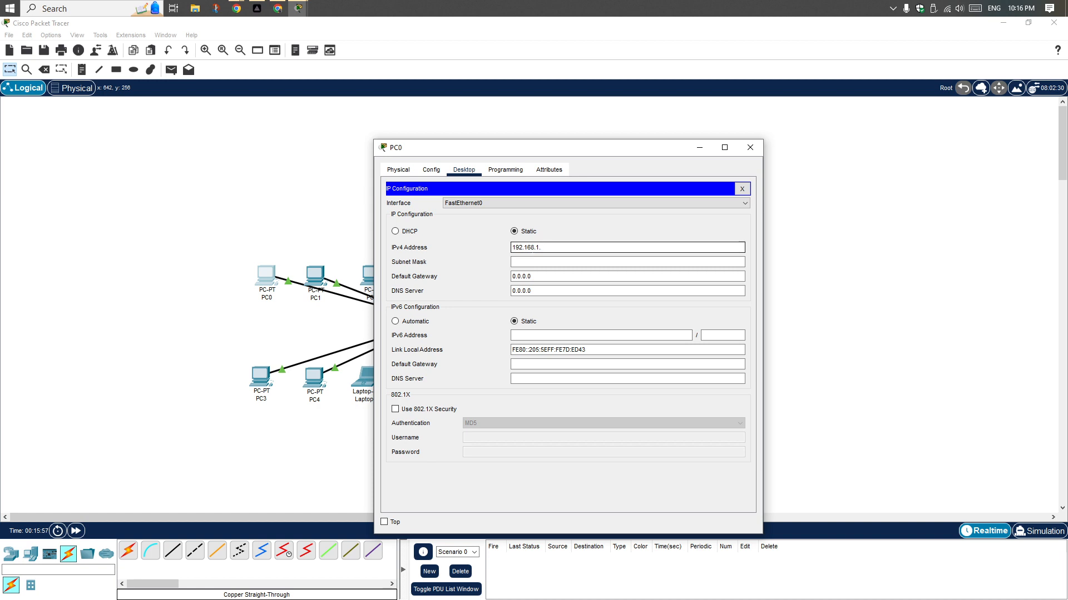
click(527, 262)
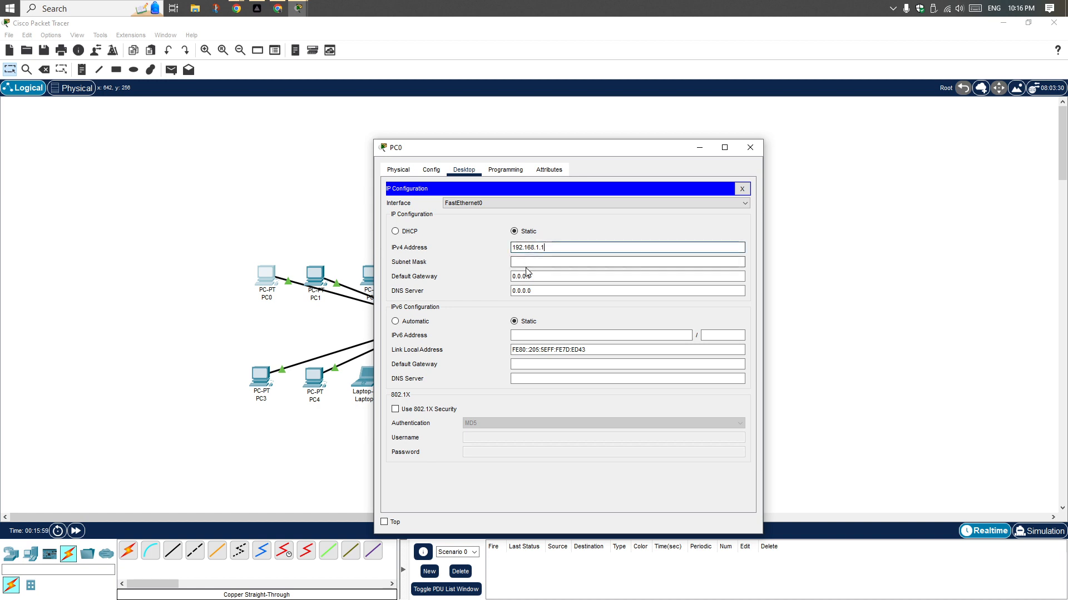
Set PC0's default gateway to 192.168.1.254, copy that address and close PC0's window
click(558, 276)
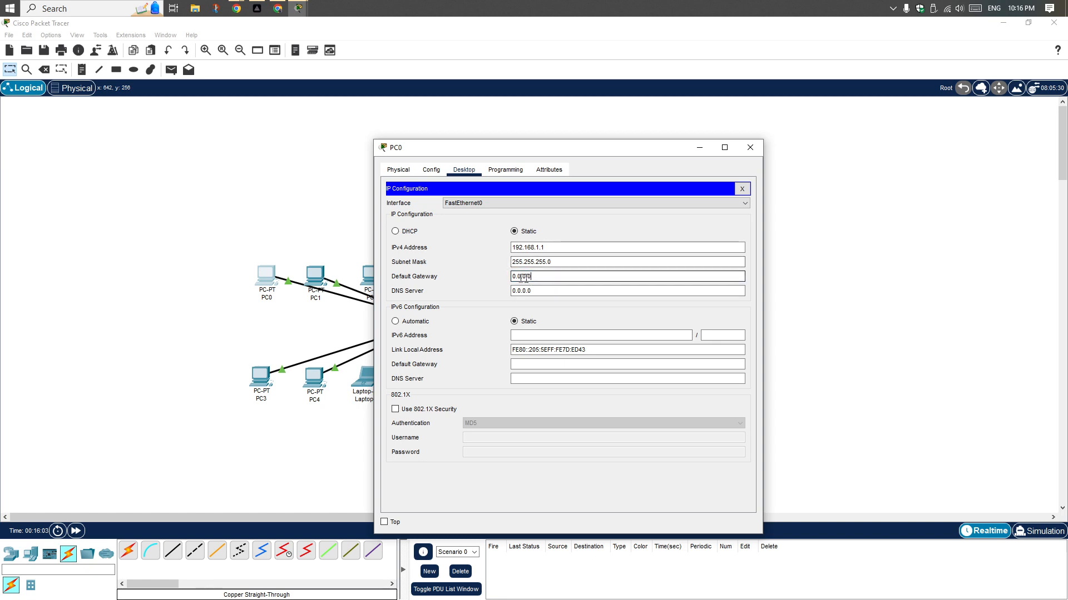
drag(551, 276, 503, 279)
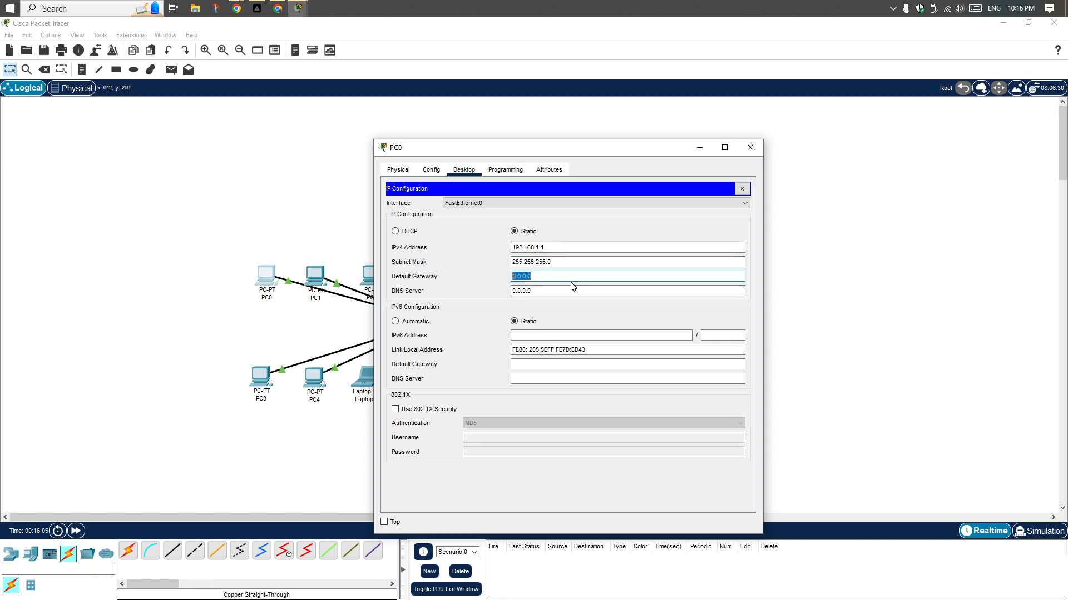
text(192.168.1.254)
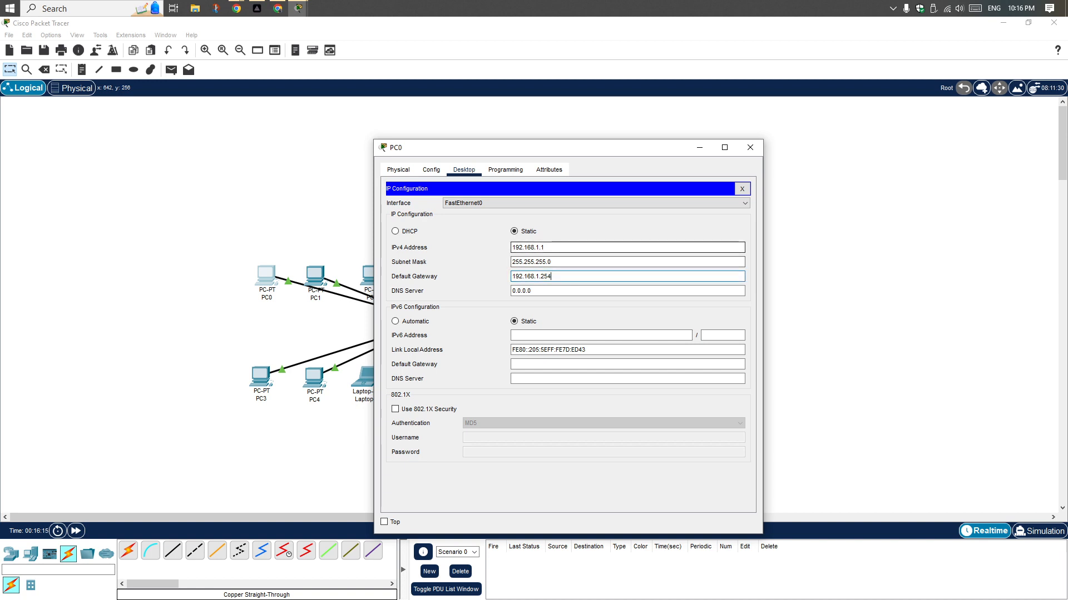
click(561, 248)
drag(560, 277, 478, 278)
key(ctrl+c)
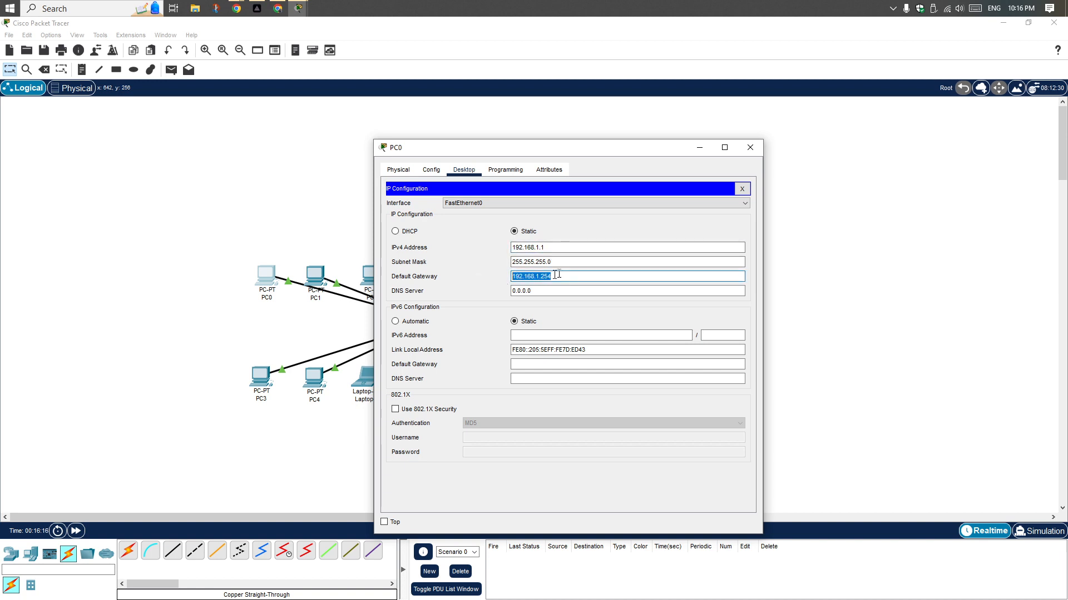
click(750, 148)
Set PC1's static IPv4 address to 192.168.1.2 with subnet mask 255.255.255.0, reusing the copied address
click(318, 276)
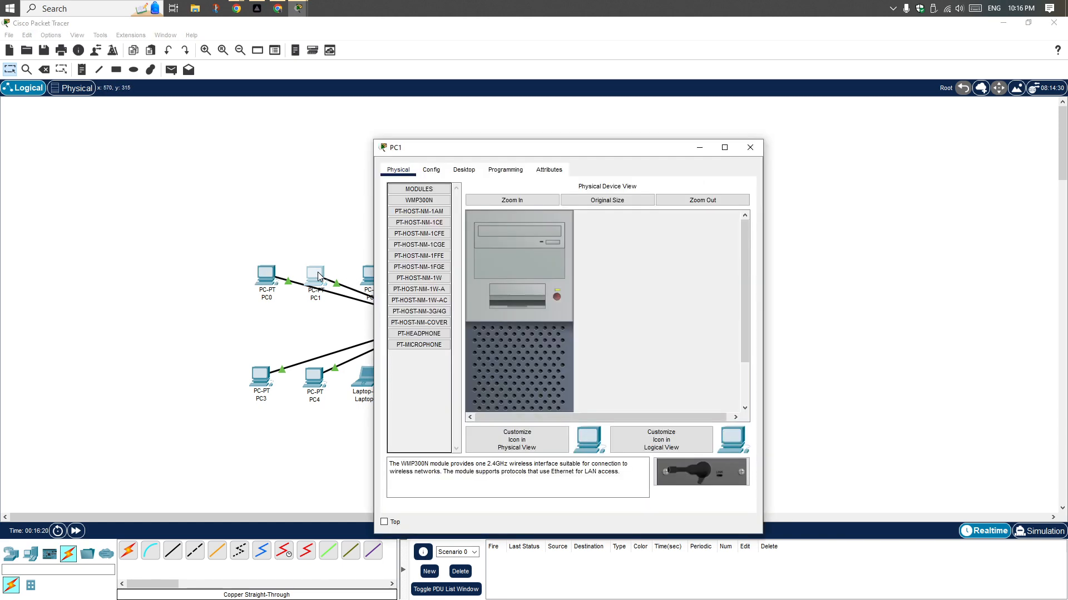
click(457, 172)
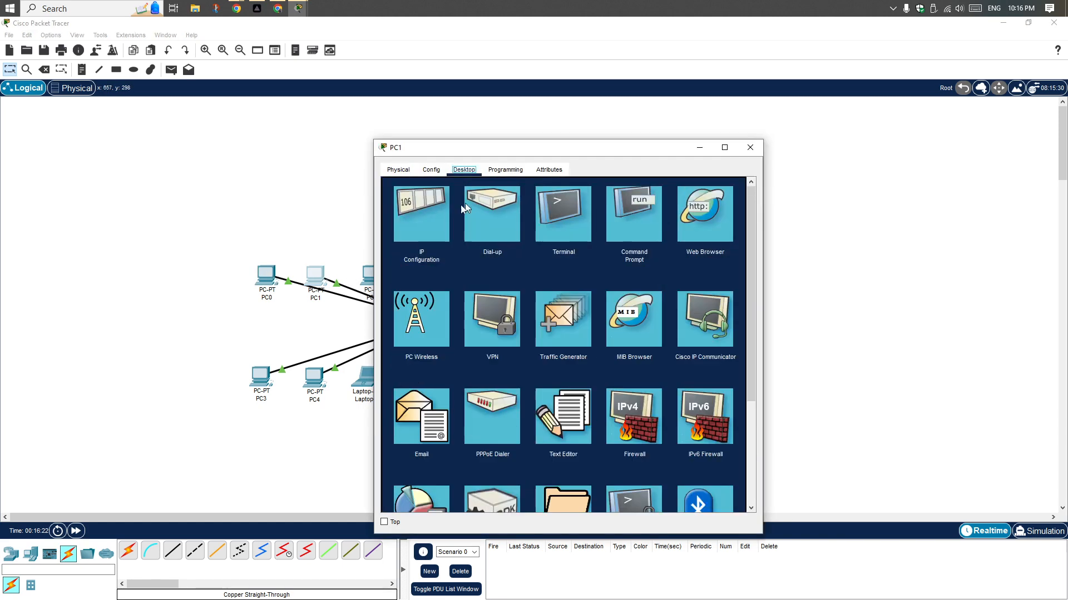
click(409, 215)
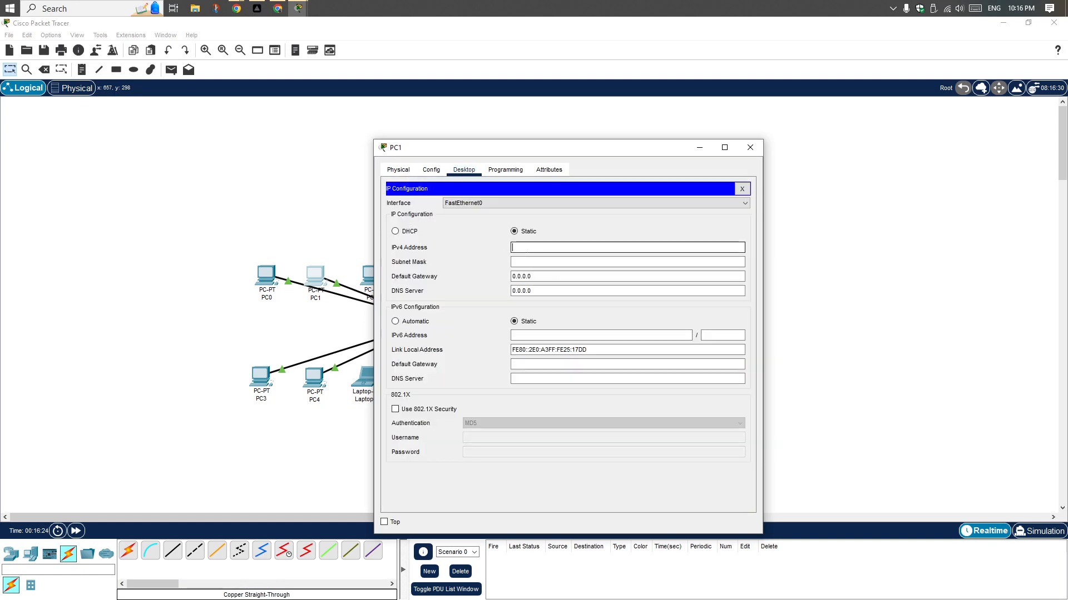
key(ctrl+v)
key(shift+Left)
key(shift+Left)
key(shift+Left)
text(2)
click(543, 262)
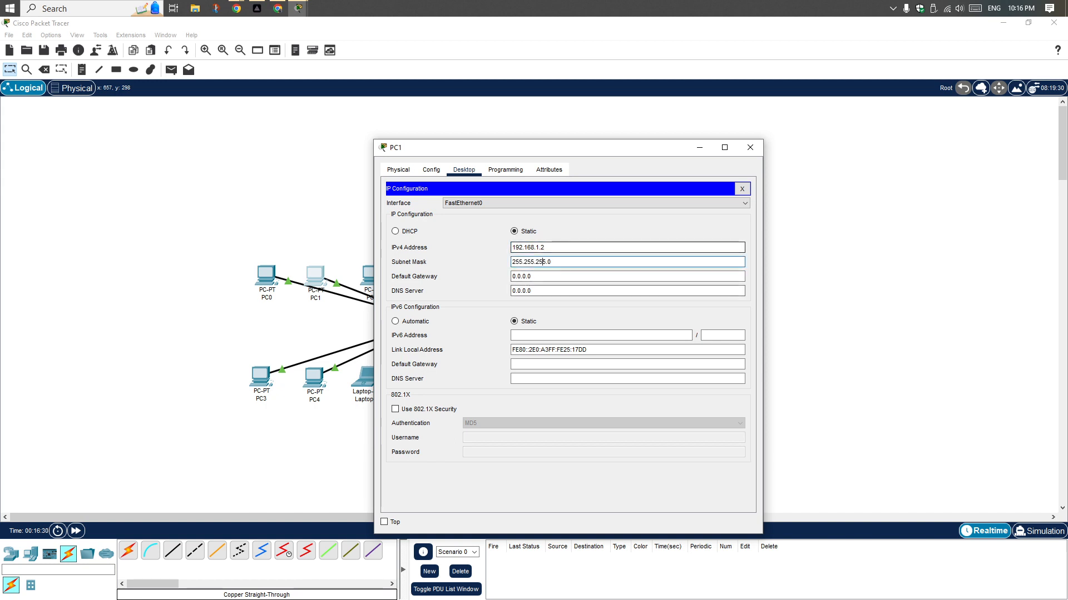
Set PC1's default gateway to 192.168.1.254 and close PC1's window
click(529, 277)
double_click(529, 277)
text(192.168.1.254)
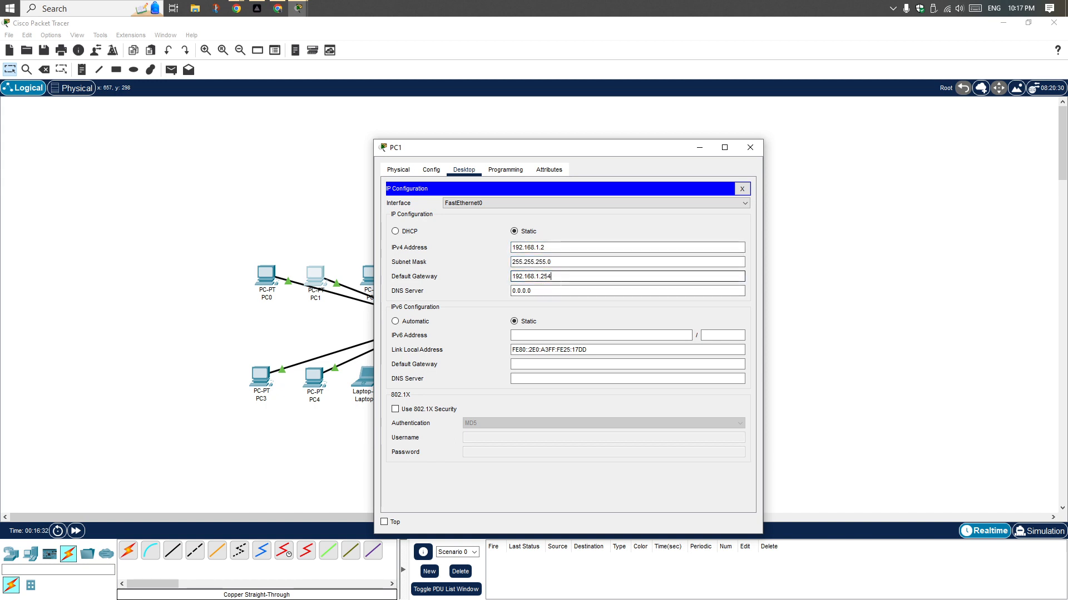
click(750, 148)
Set PC2's static IPv4 address to 192.168.1.3, subnet mask to 255.255.255.0 and default gateway to 192.168.1.254, and close its window
click(372, 276)
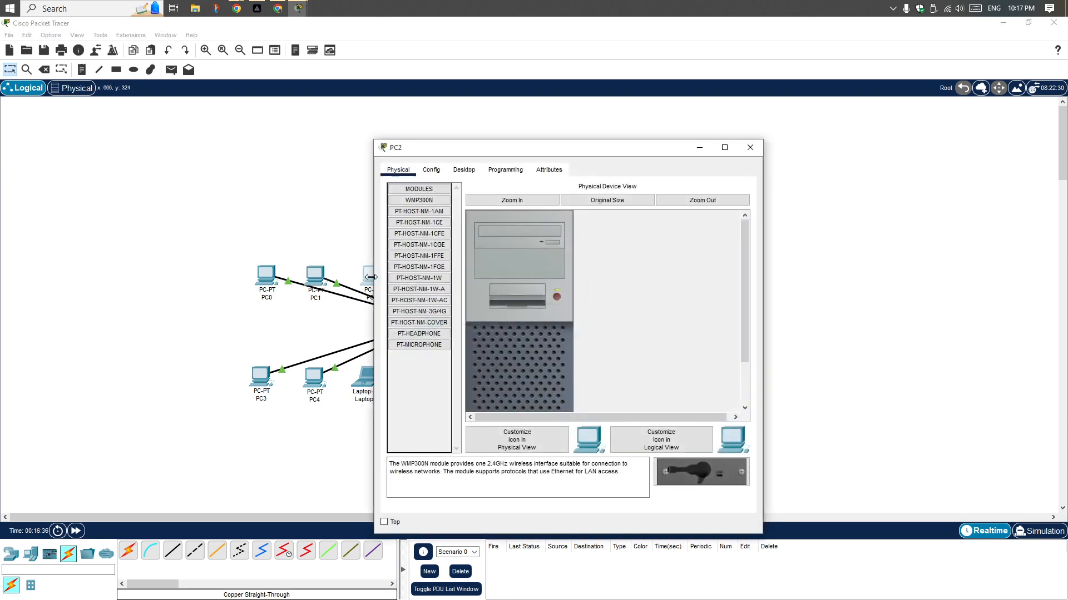
click(464, 170)
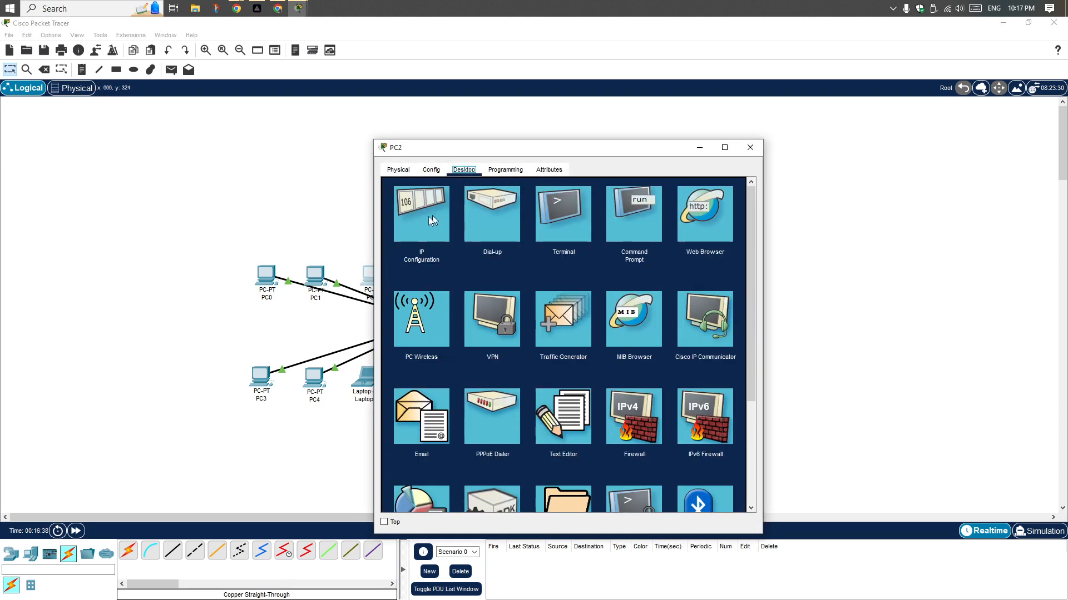
click(429, 218)
click(553, 248)
text(192.168.1.)
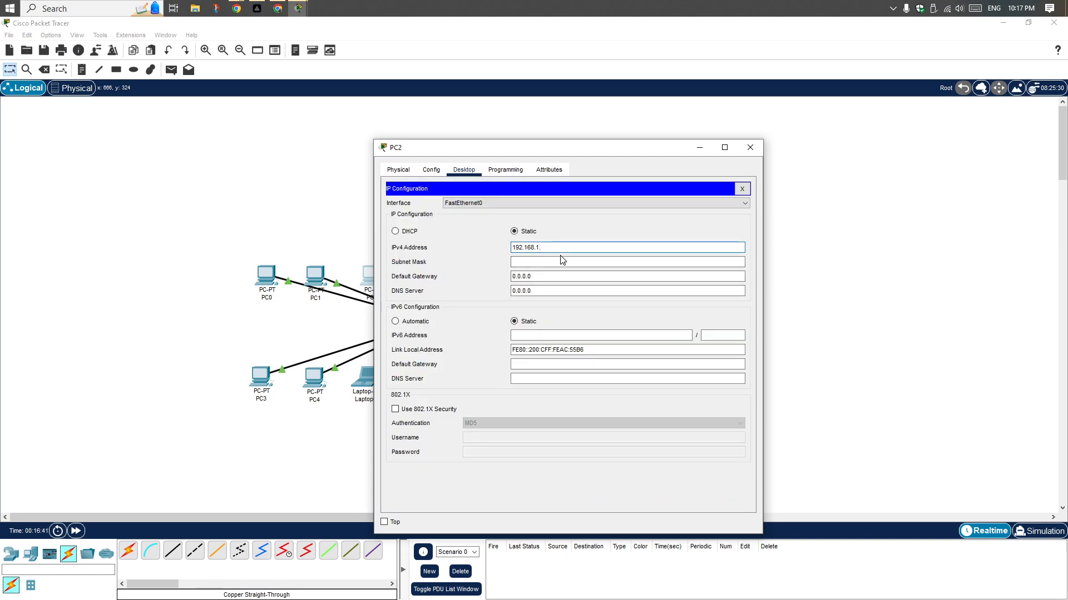
text(2543)
key(Tab)
key(Tab)
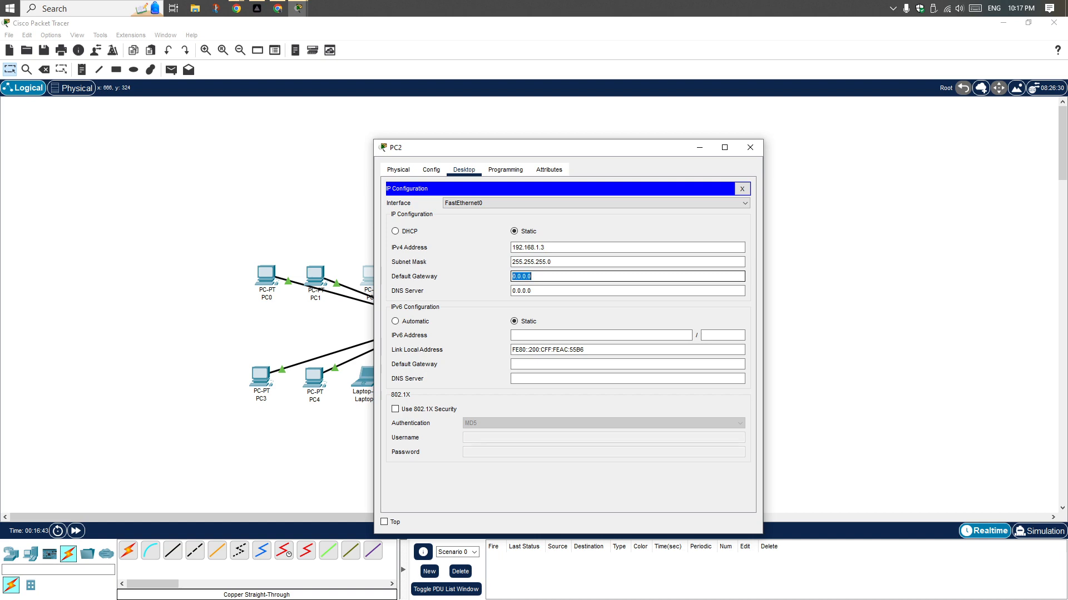
key(ctrl+v)
click(750, 148)
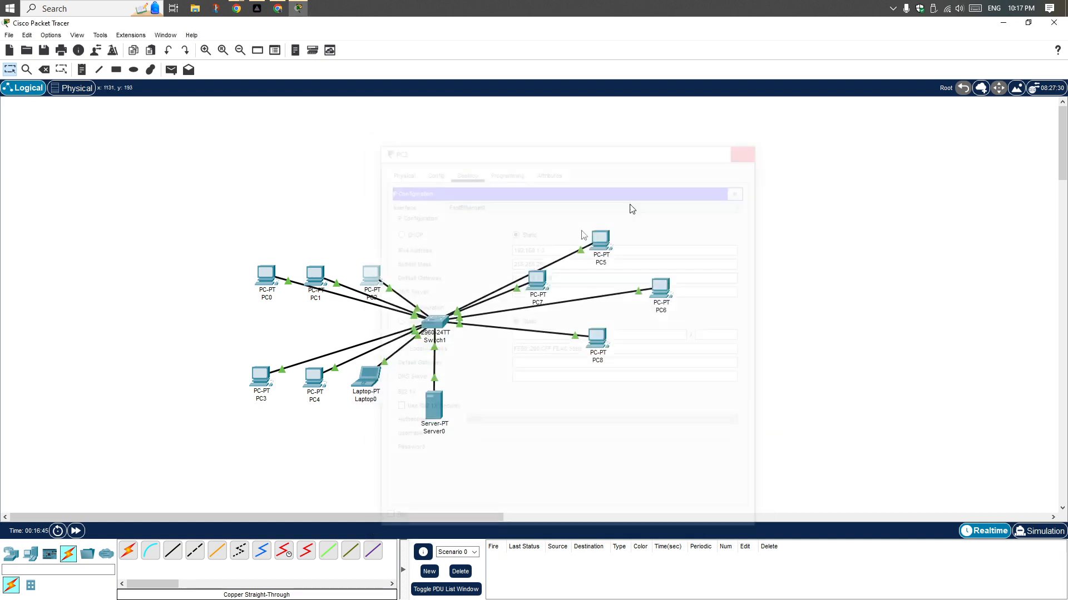
Fill PC3's IPv4 address and default gateway with the copied 192.168.1.254, using subnet mask 255.255.255.0
click(259, 383)
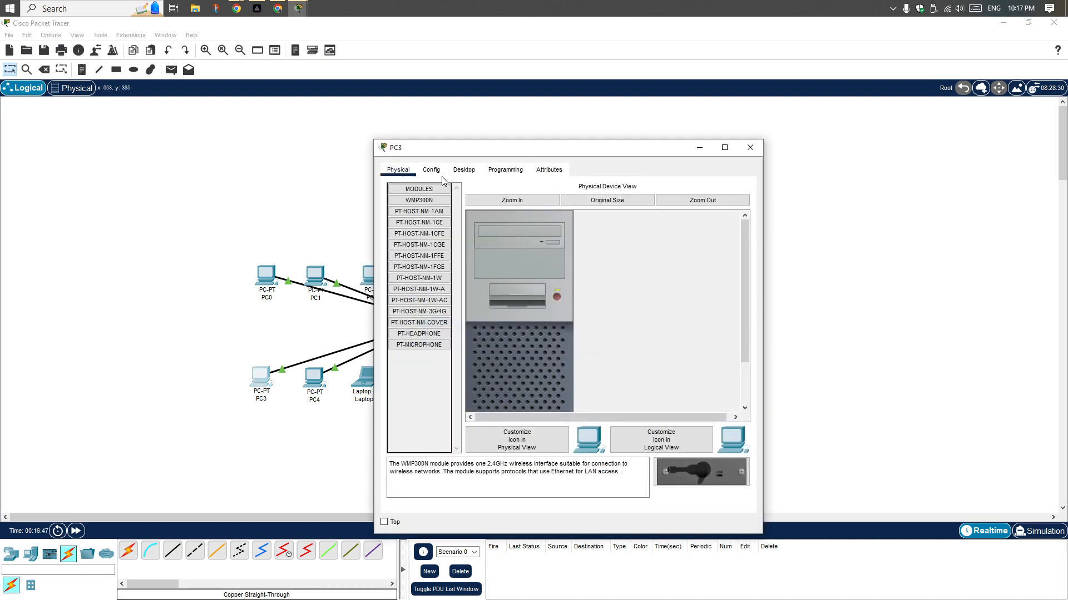
click(464, 169)
click(434, 228)
click(528, 247)
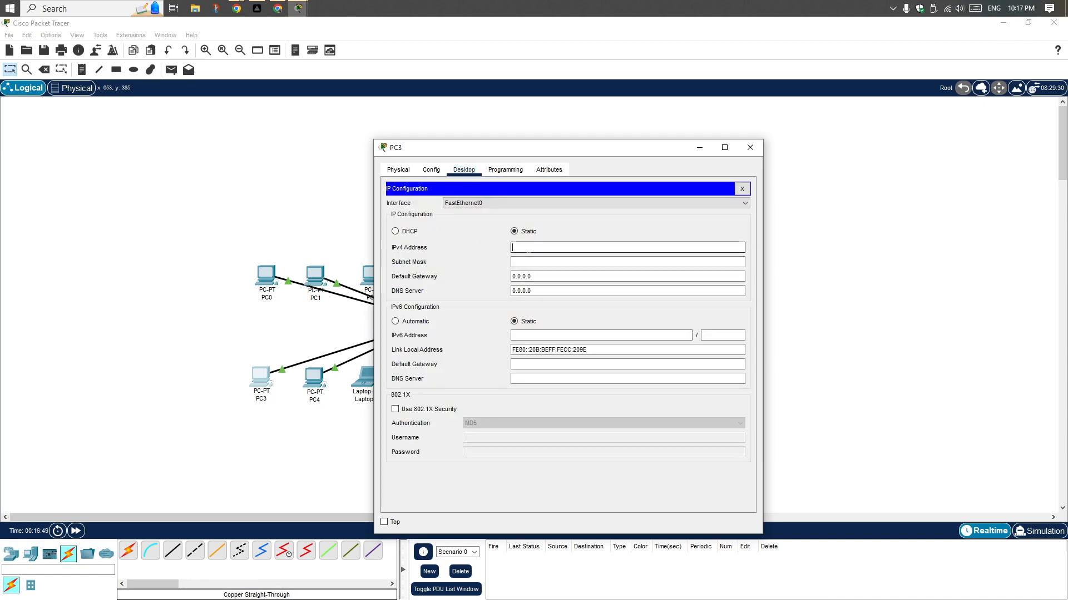
key(ctrl+v)
click(534, 262)
click(528, 276)
key(ctrl+a)
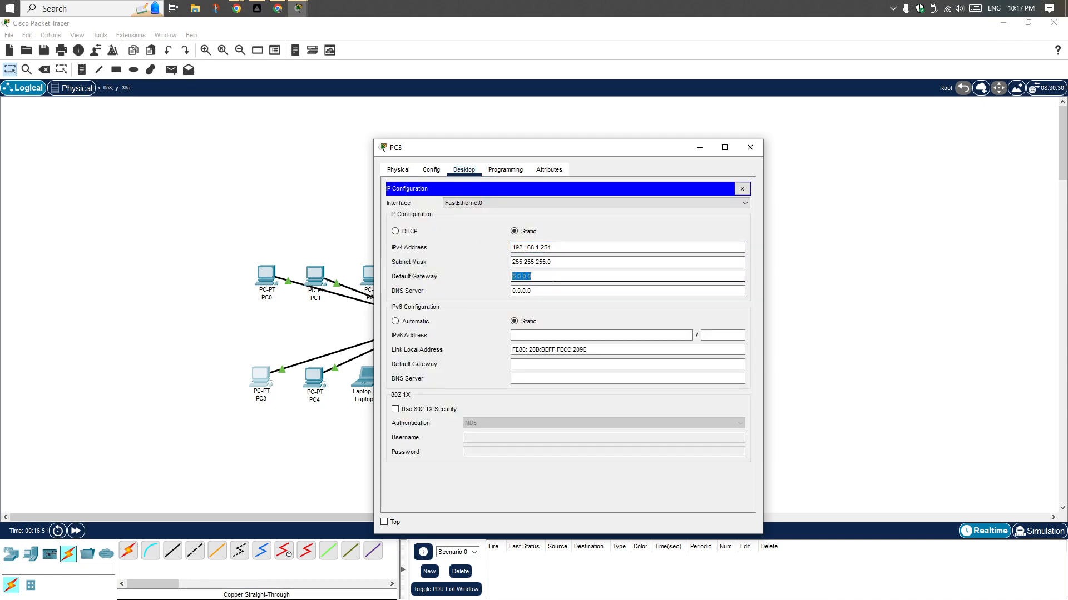
key(ctrl+v)
Correct PC3's IPv4 address to 192.168.1.4 and close PC3's window
click(552, 246)
drag(552, 245, 541, 248)
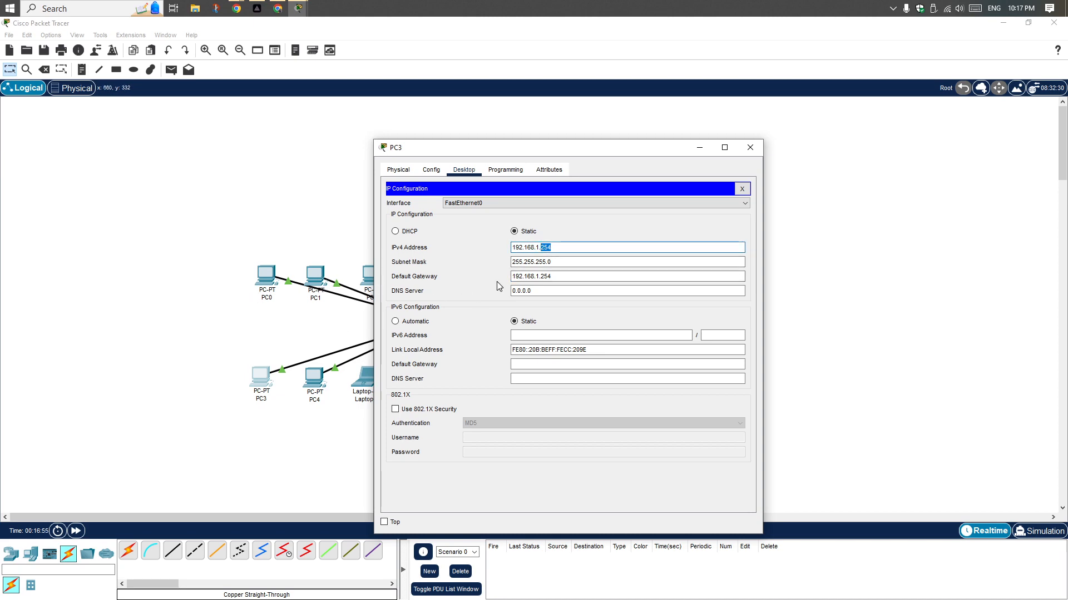
click(750, 147)
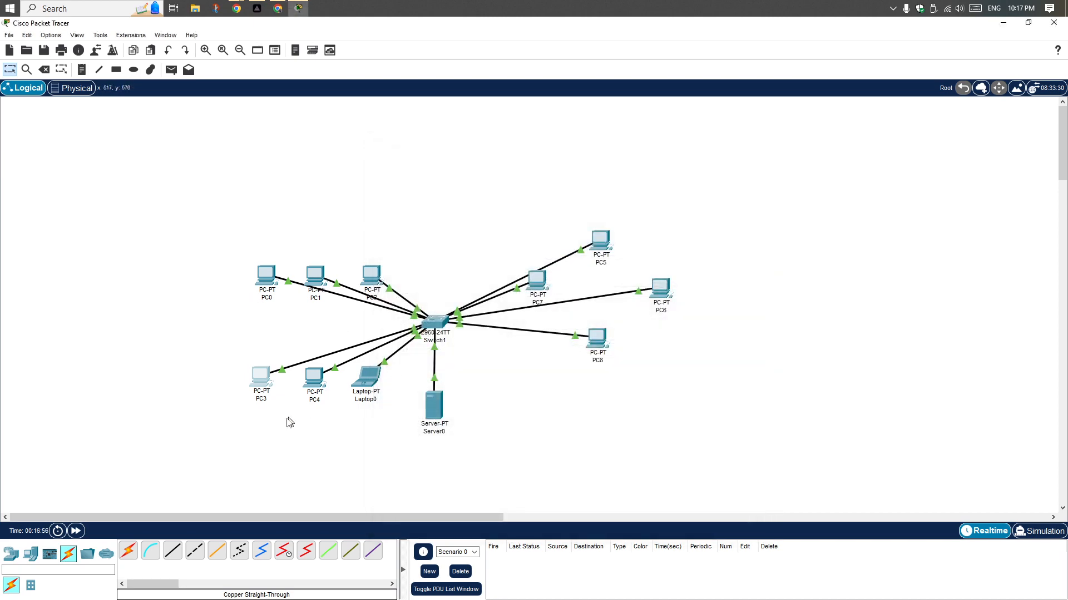
Set PC4's static IPv4 address to 192.168.1.5, subnet mask to 255.255.255.0 and default gateway to 192.168.1.254, and close its window
click(313, 379)
click(455, 171)
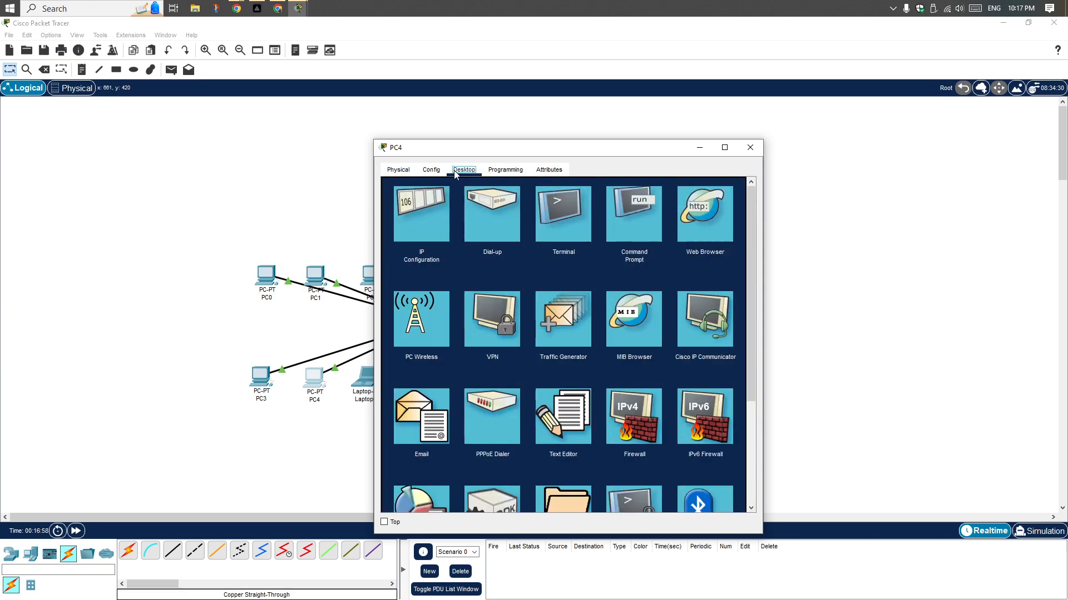
click(427, 235)
text(192.168.1.254)
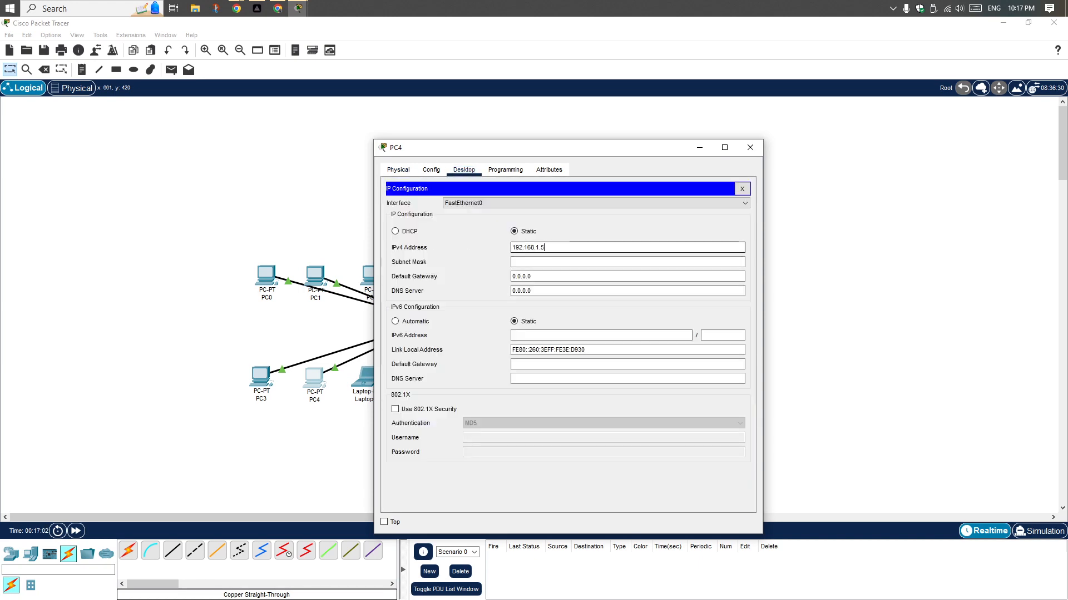
click(535, 262)
click(535, 277)
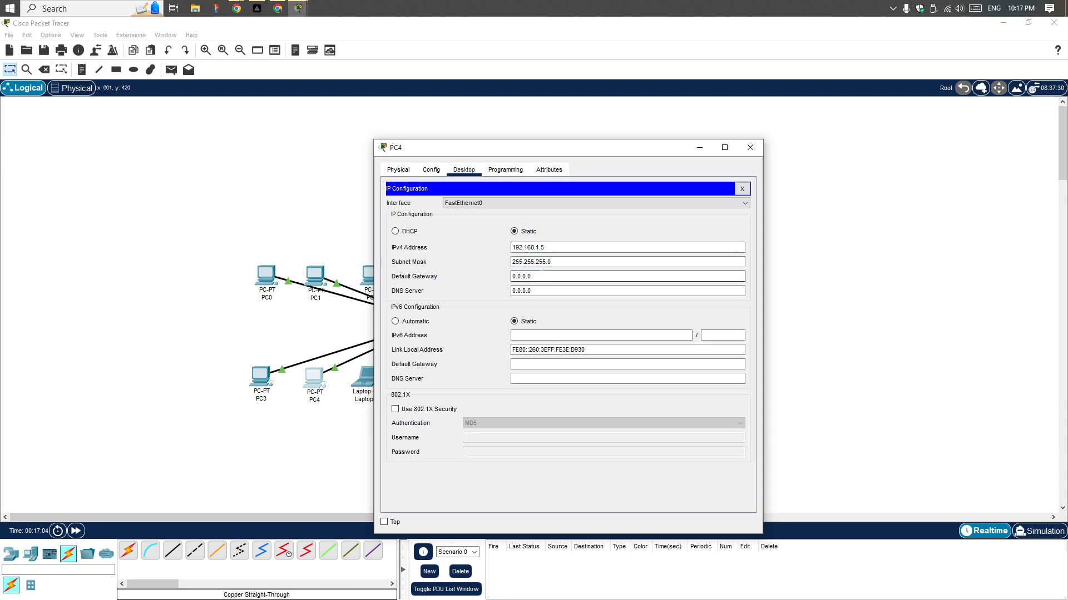
text(192.168.1.254)
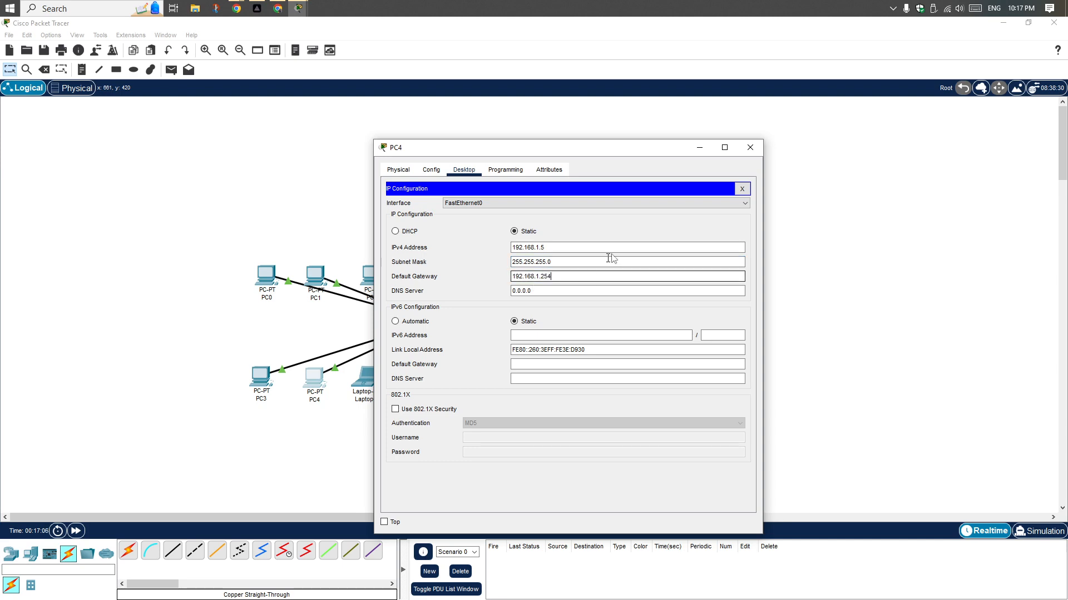
click(750, 147)
Set Laptop0's static IPv4 address to 192.168.1.6 with subnet mask 255.255.255.0
click(371, 379)
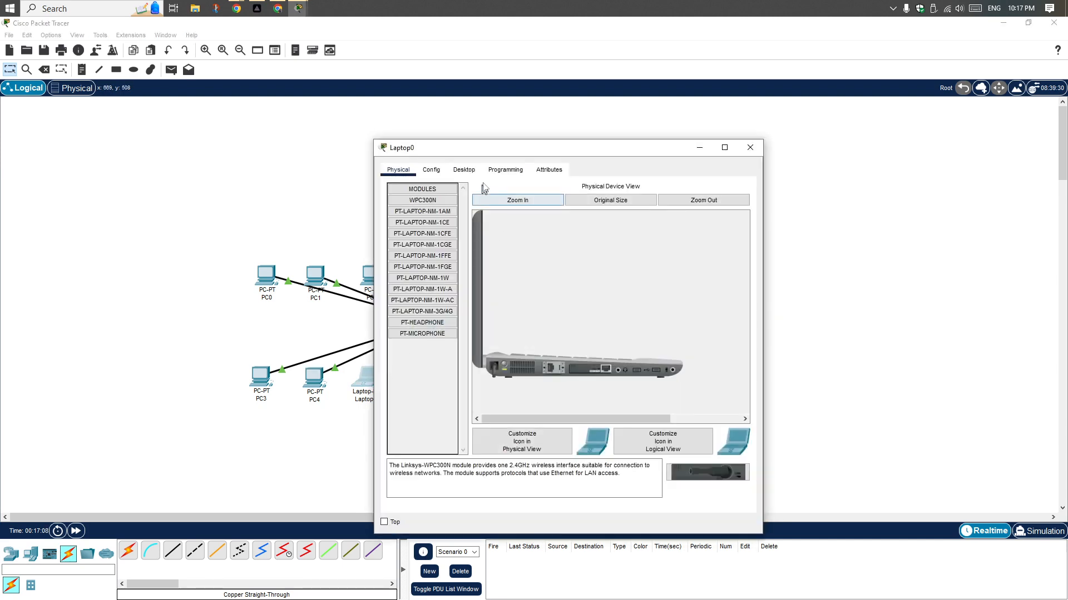
click(465, 170)
click(445, 218)
click(538, 244)
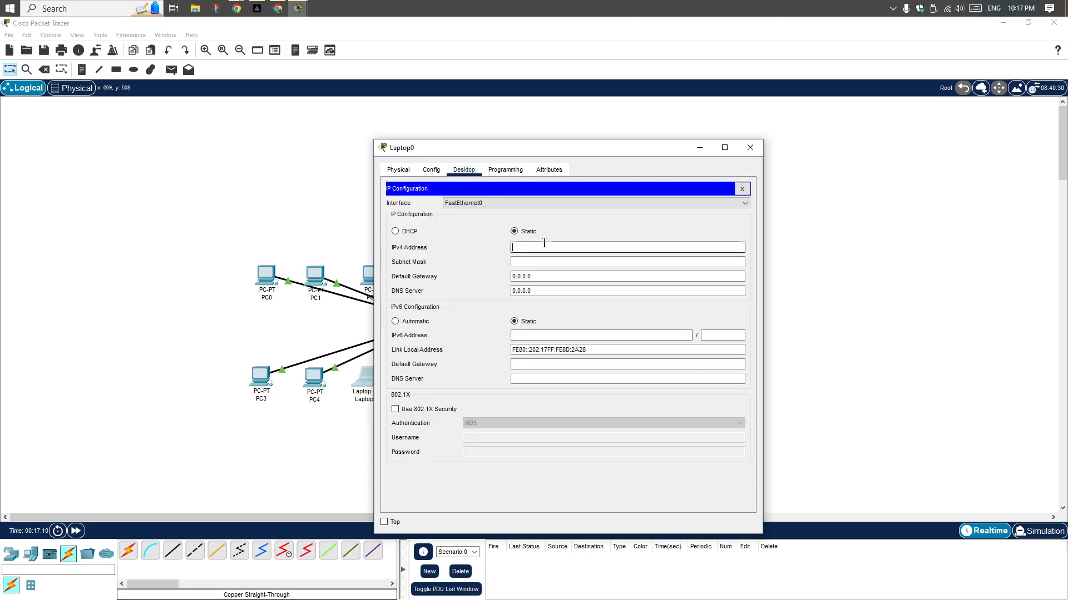
text(192.168.1.254)
key(shift+Left)
text(6)
click(548, 261)
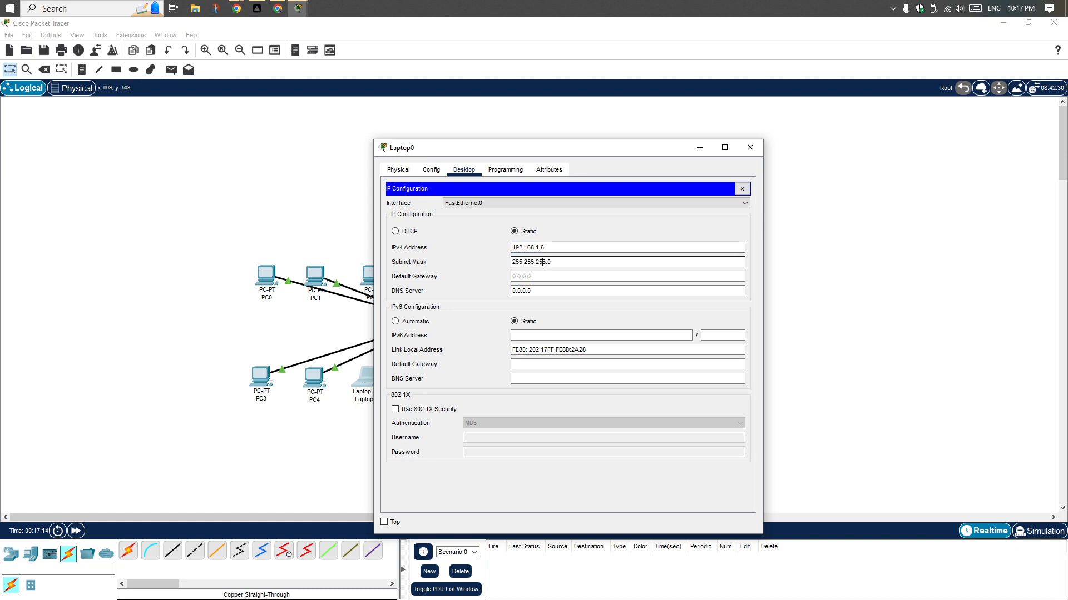
Set Laptop0's default gateway to 192.168.1.254 by reusing the copied address, and close Laptop0's window
click(546, 276)
double_click(546, 276)
right_click(535, 276)
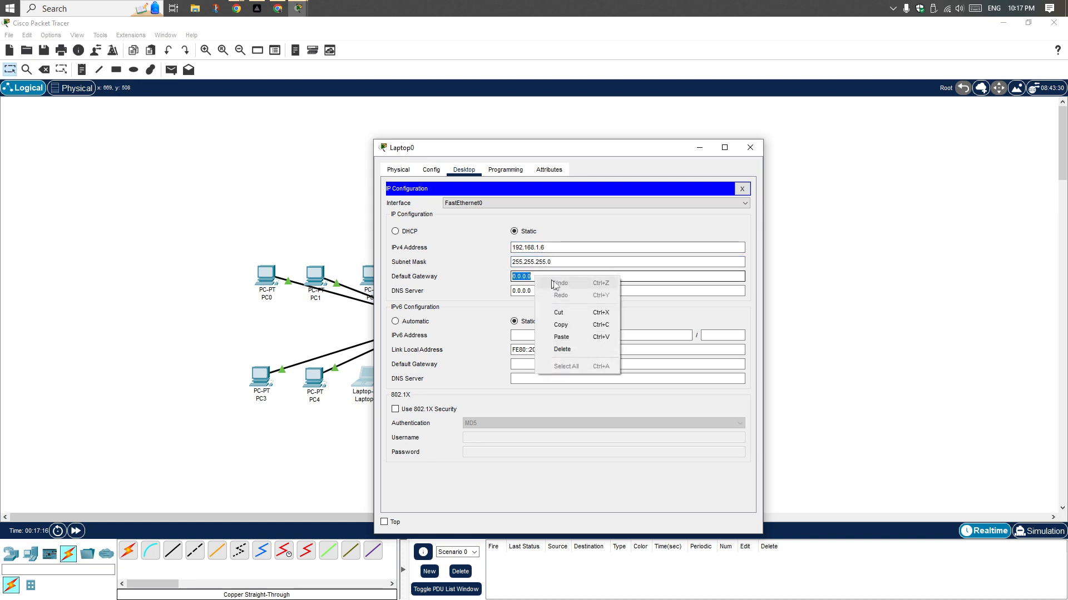
click(565, 336)
click(750, 148)
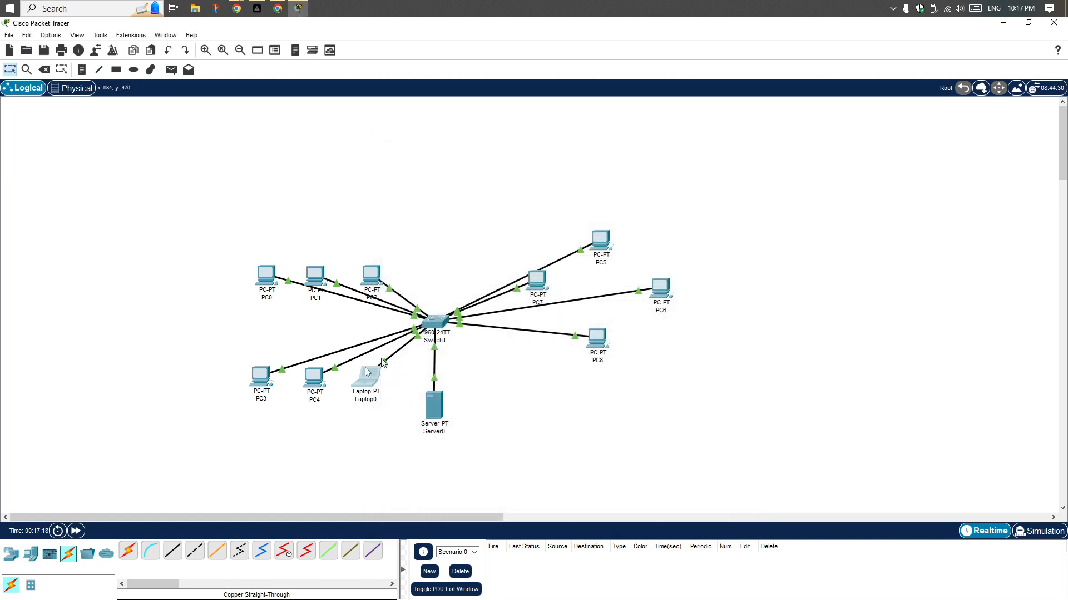
drag(368, 380, 368, 384)
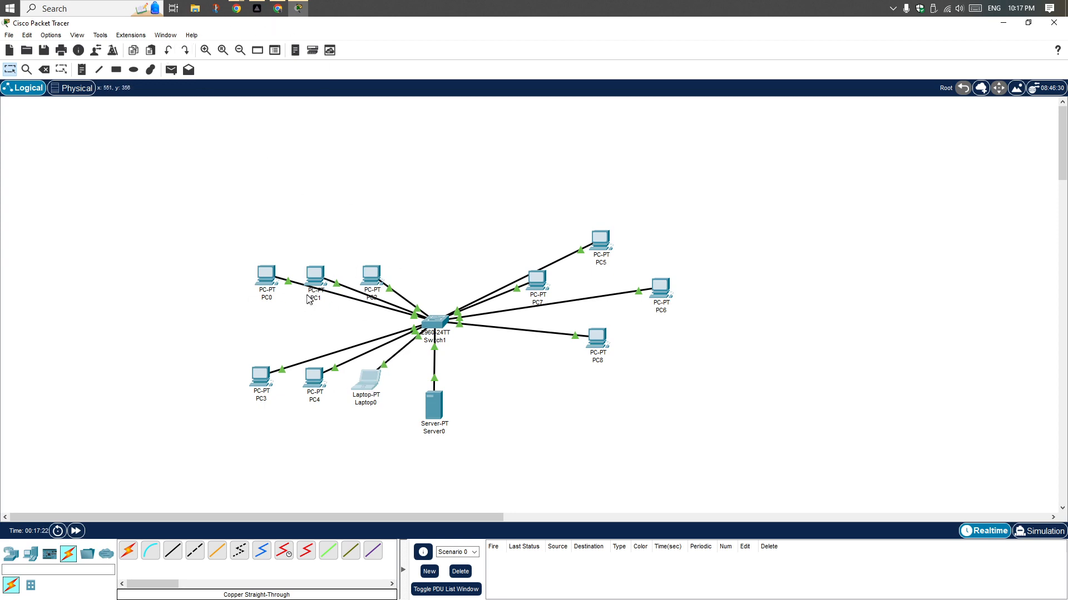
Check the IP configuration of PC0, PC2, PC3 and PC4 one after another, closing each window
click(271, 282)
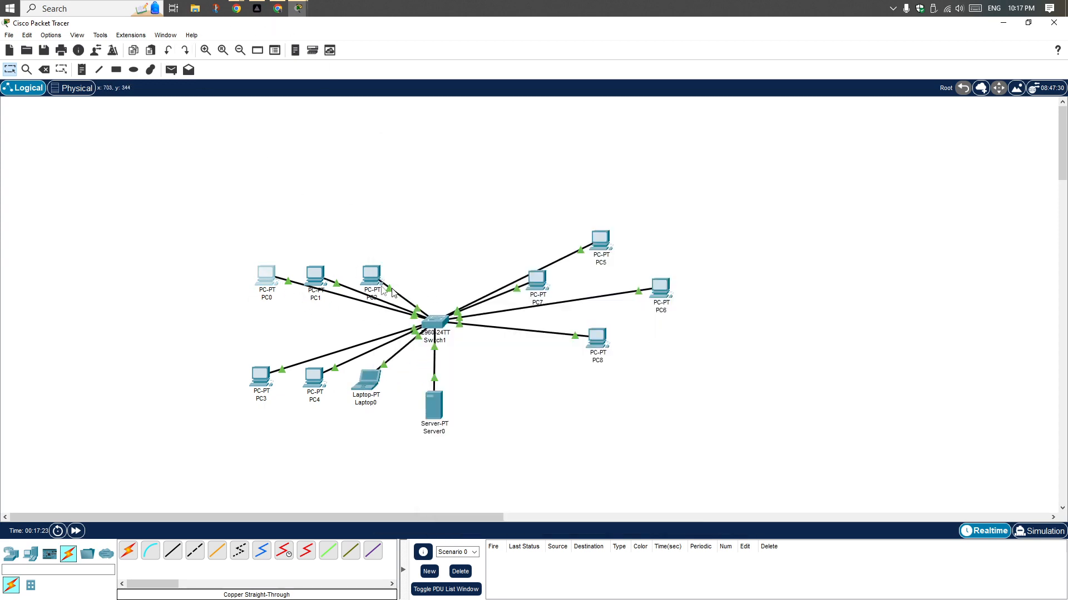
click(414, 217)
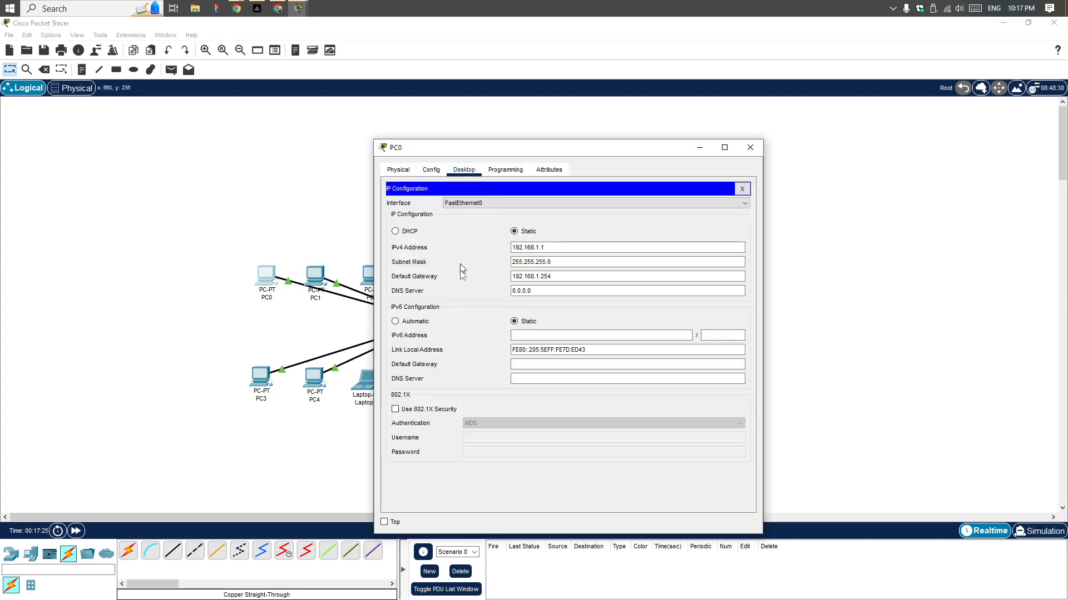
click(750, 148)
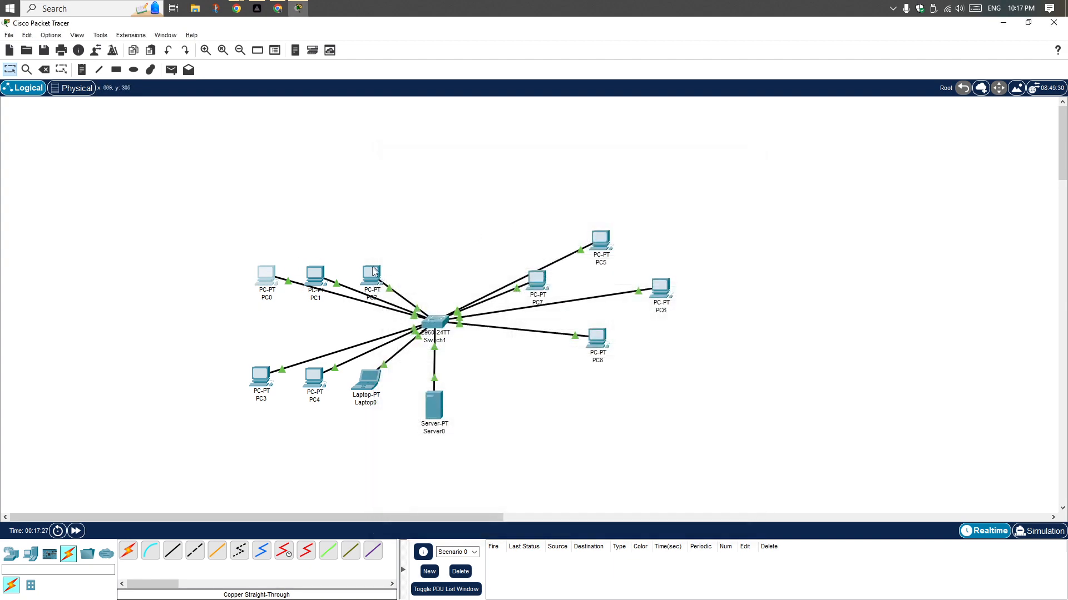
click(365, 276)
click(423, 221)
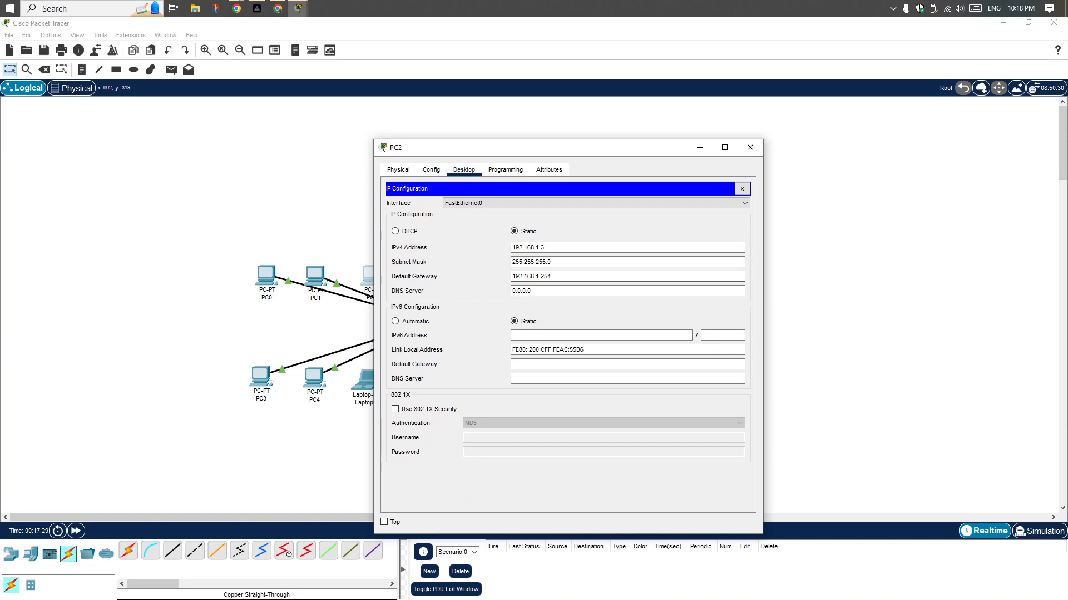
drag(500, 159, 627, 143)
click(880, 139)
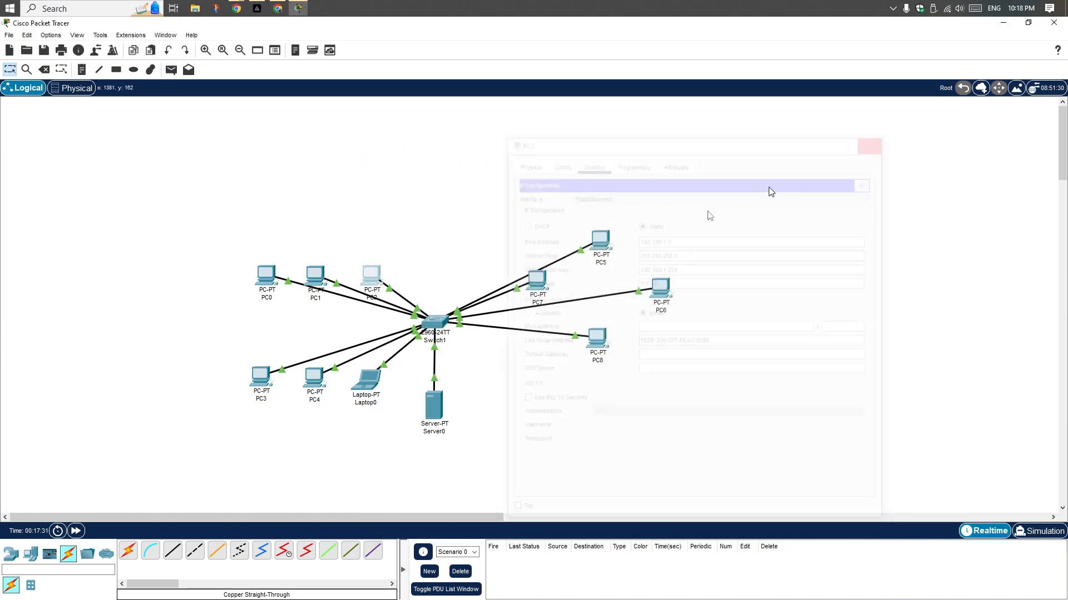
click(261, 388)
click(412, 215)
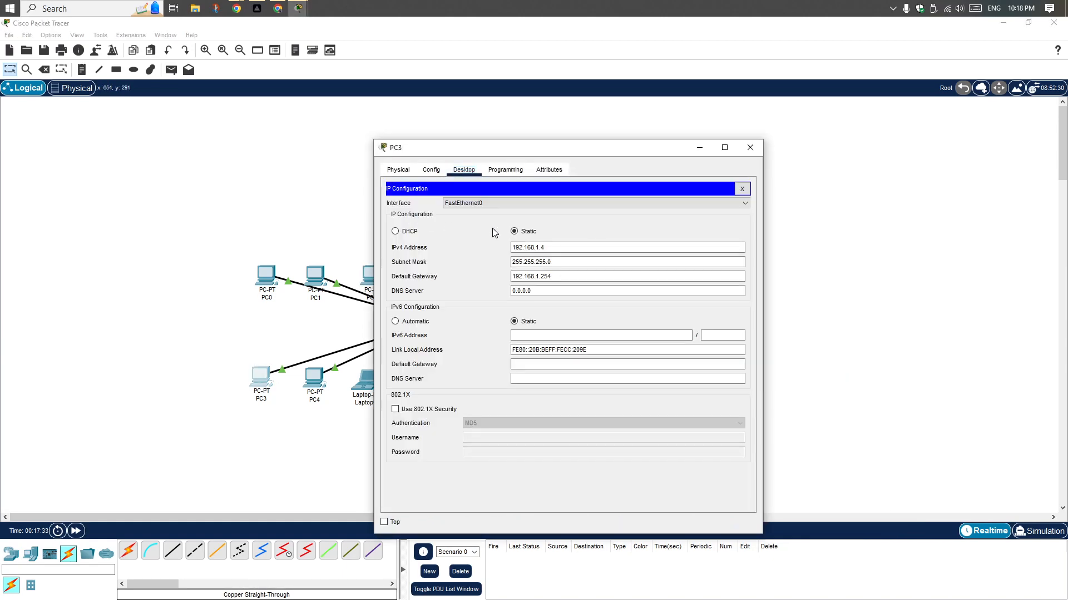
click(749, 147)
click(314, 379)
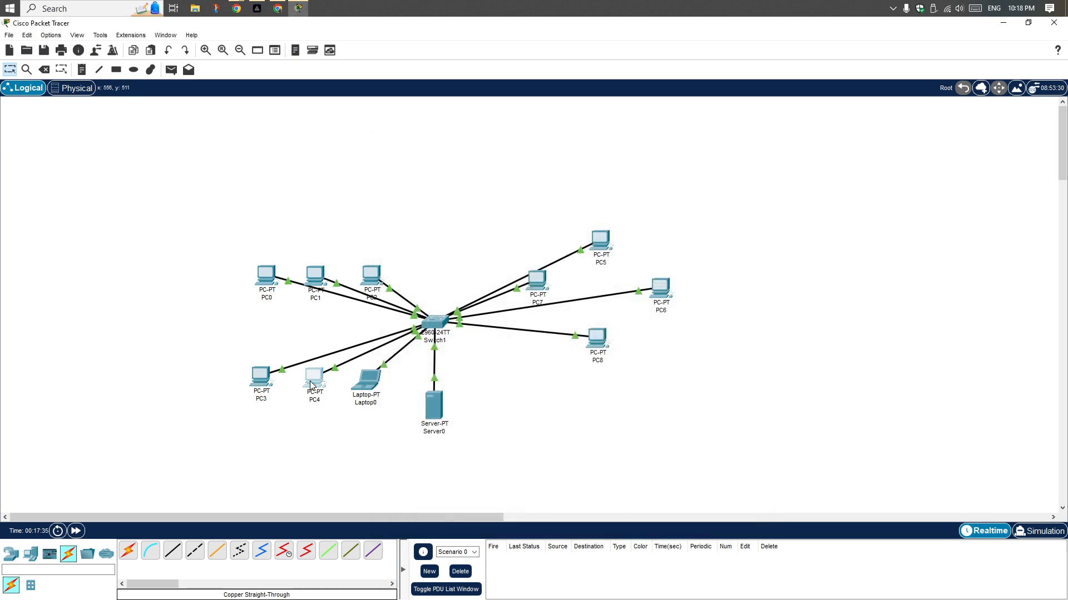
click(426, 231)
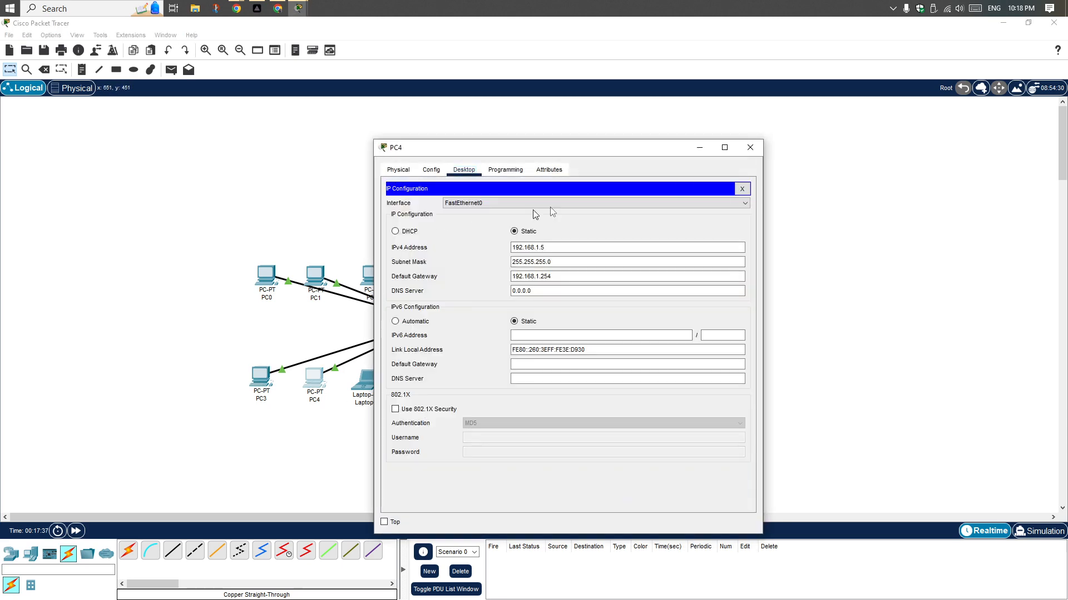
click(749, 147)
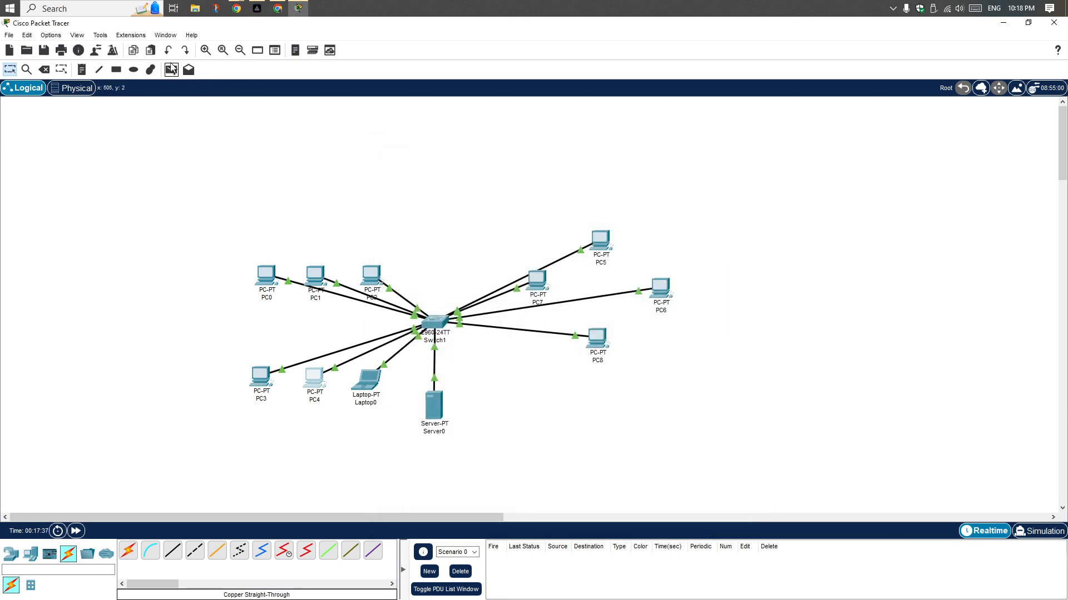
Add three text notes to the workspace reading 192.168.1.1, 192.168.1.2 and 192.168.1.3 for PC0, PC1 and PC2
click(83, 70)
click(250, 315)
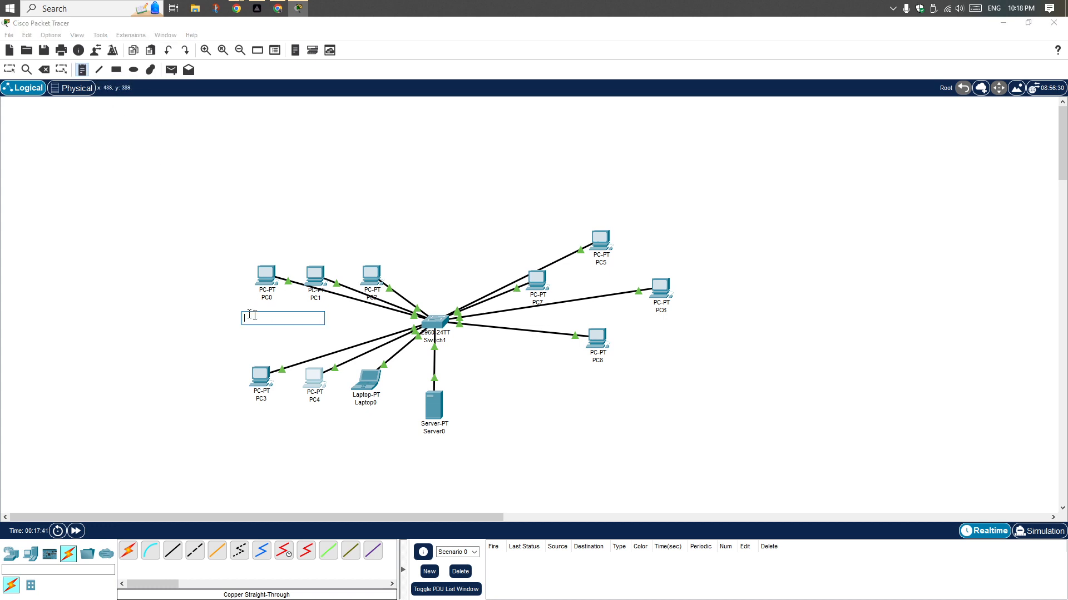
text(192.168.1.254)
click(332, 250)
click(308, 324)
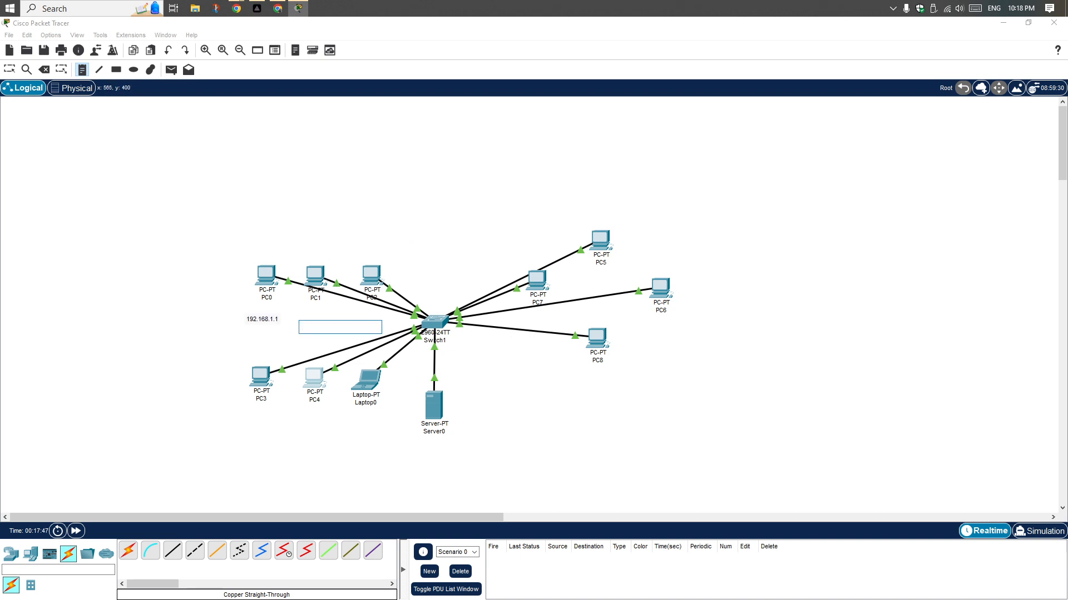
text(192.168.1.254)
click(436, 269)
text(192.168.1.254)
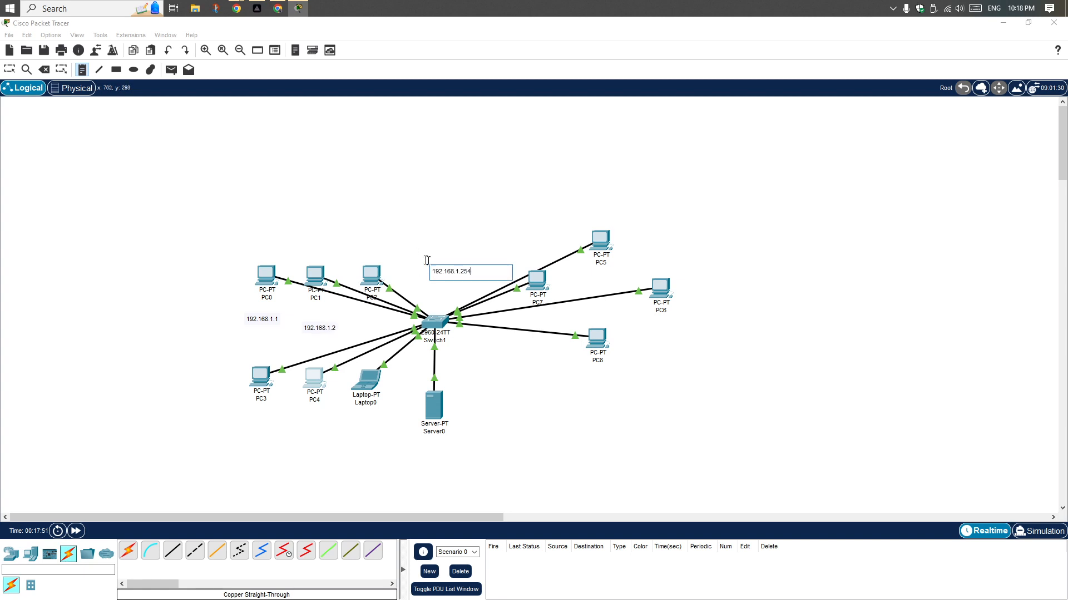
text(3)
Move the address notes next to their devices: 192.168.1.1 under PC0, 192.168.1.2 under PC1 and 192.168.1.3 above PC2
click(9, 69)
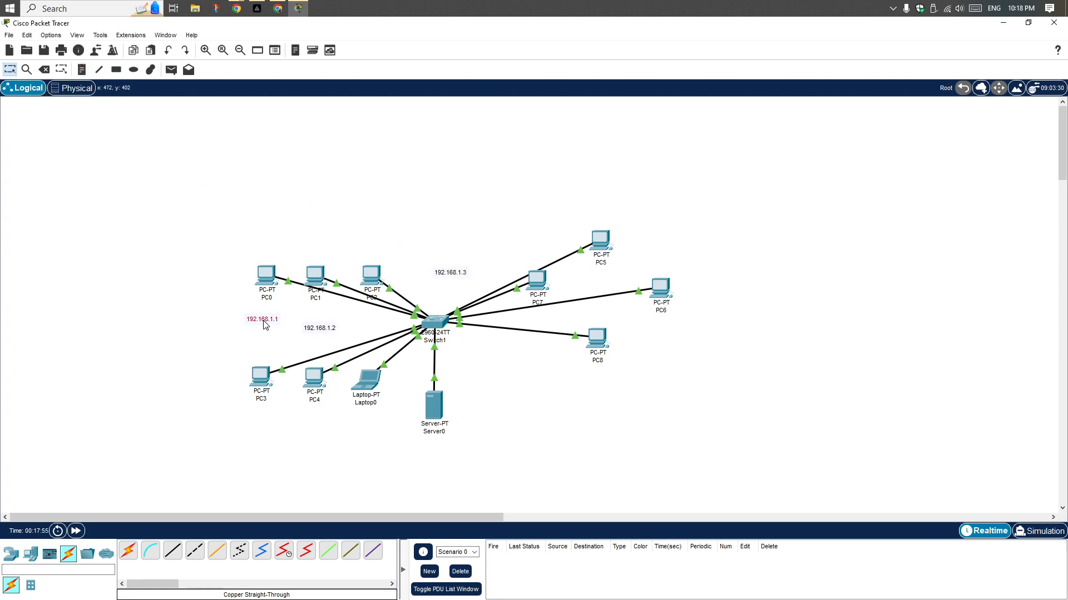
drag(266, 324, 316, 313)
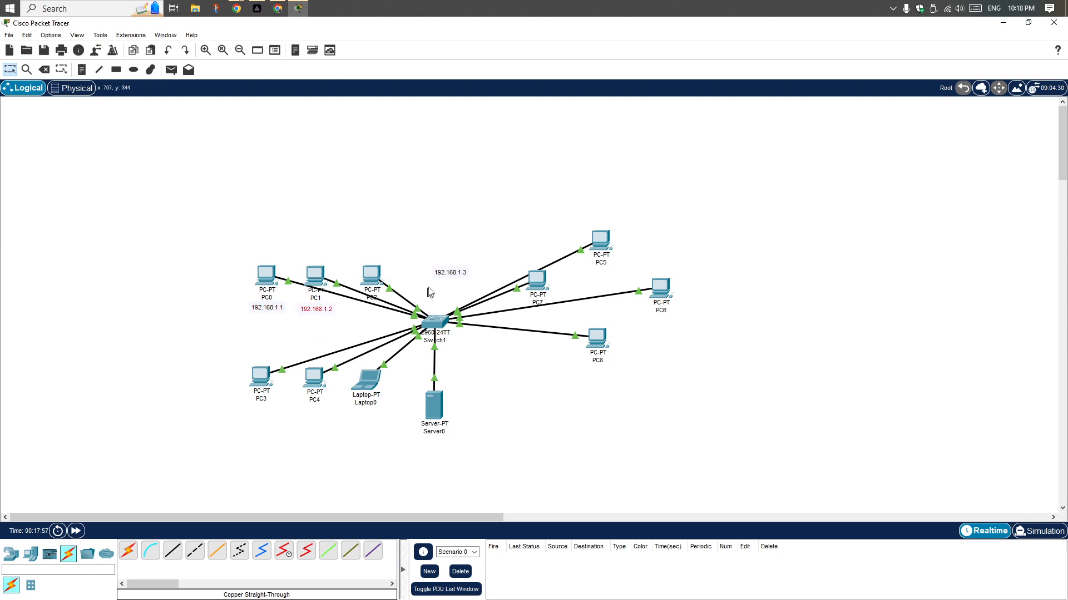
drag(444, 278, 364, 260)
click(440, 253)
Add a text note reading 192.168.1.4 just above PC3
click(81, 70)
click(197, 358)
text(192.168.1.254)
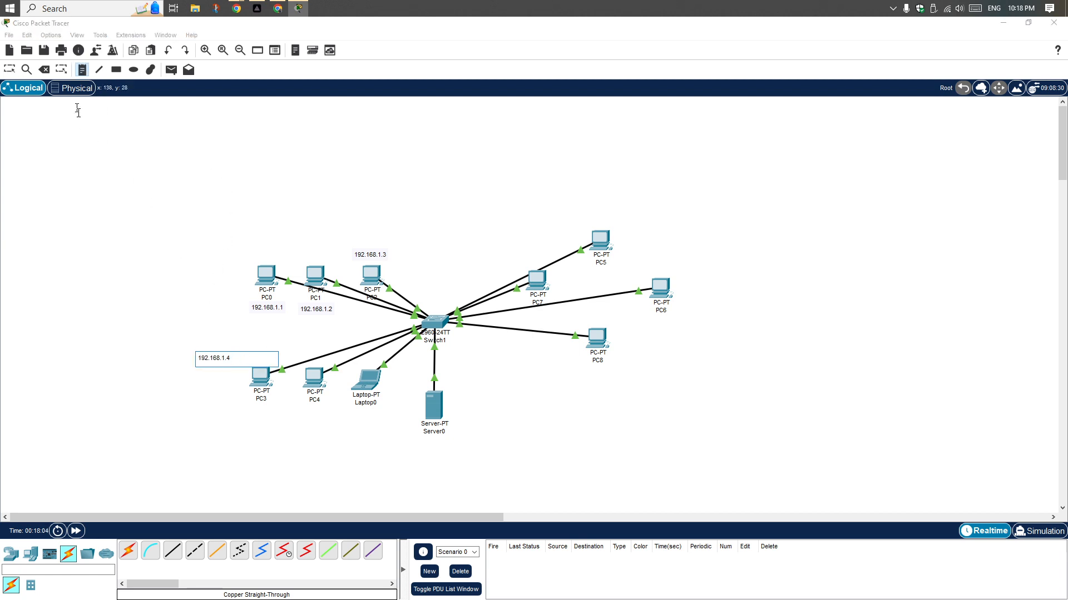
Move the 192.168.1.4 note under PC3 and add a note reading 192.168.1.5 under PC4
click(9, 70)
drag(230, 359, 272, 415)
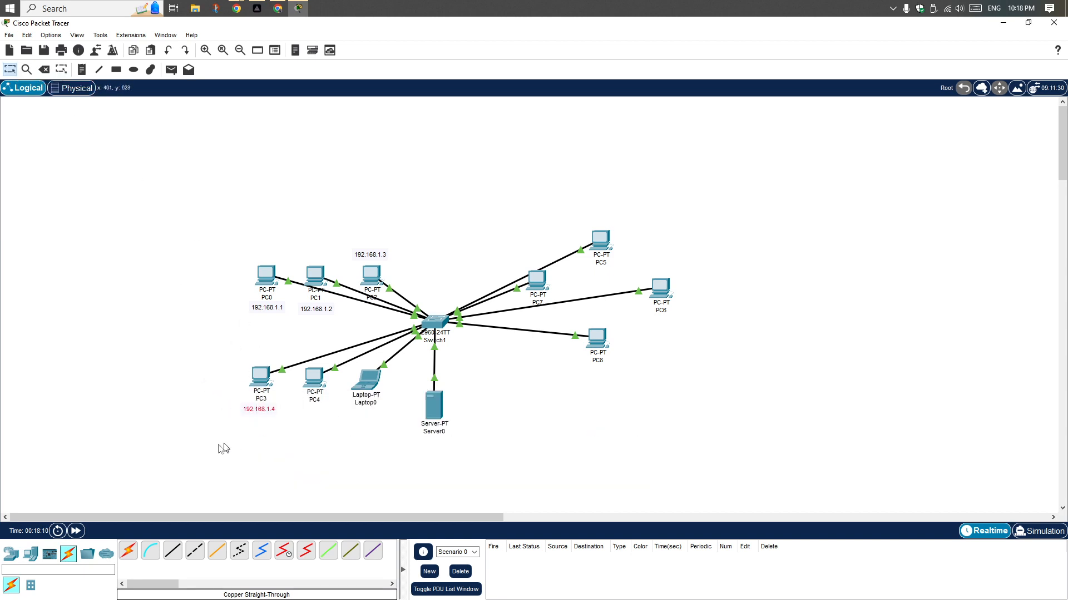
click(332, 451)
key(n)
click(303, 444)
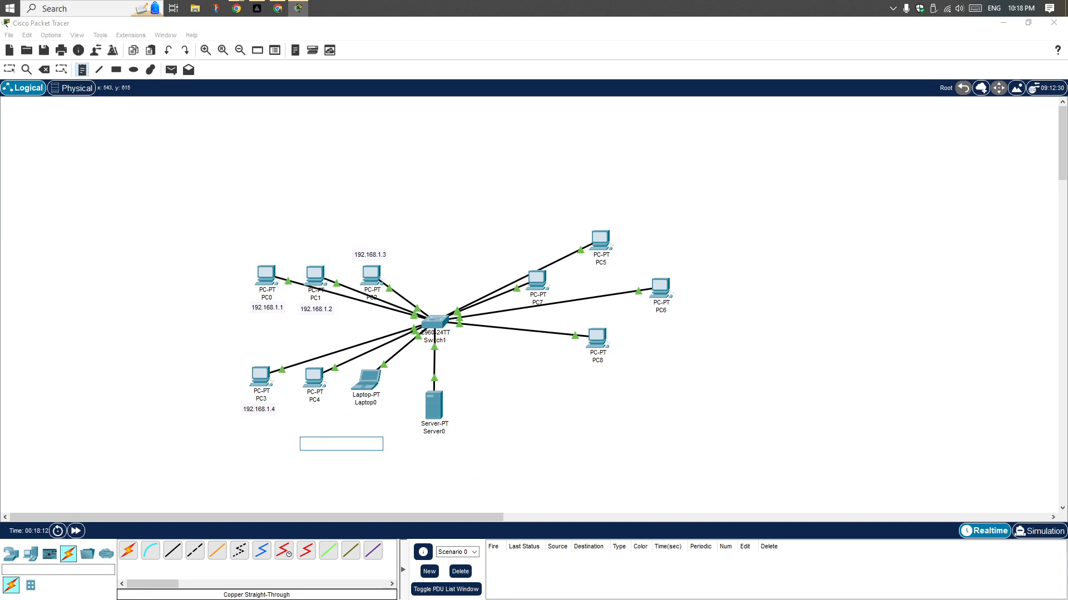
text(192.168.1.254)
key(Escape)
drag(322, 445, 320, 417)
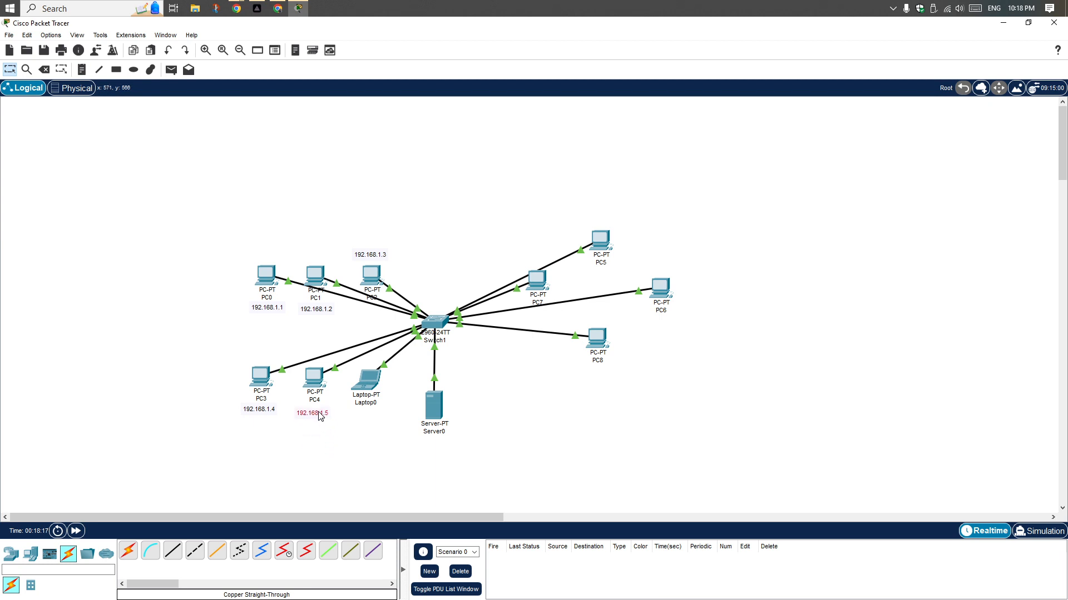
Add a text note reading 192.168.1.6 and place it under Laptop0
key(n)
click(344, 437)
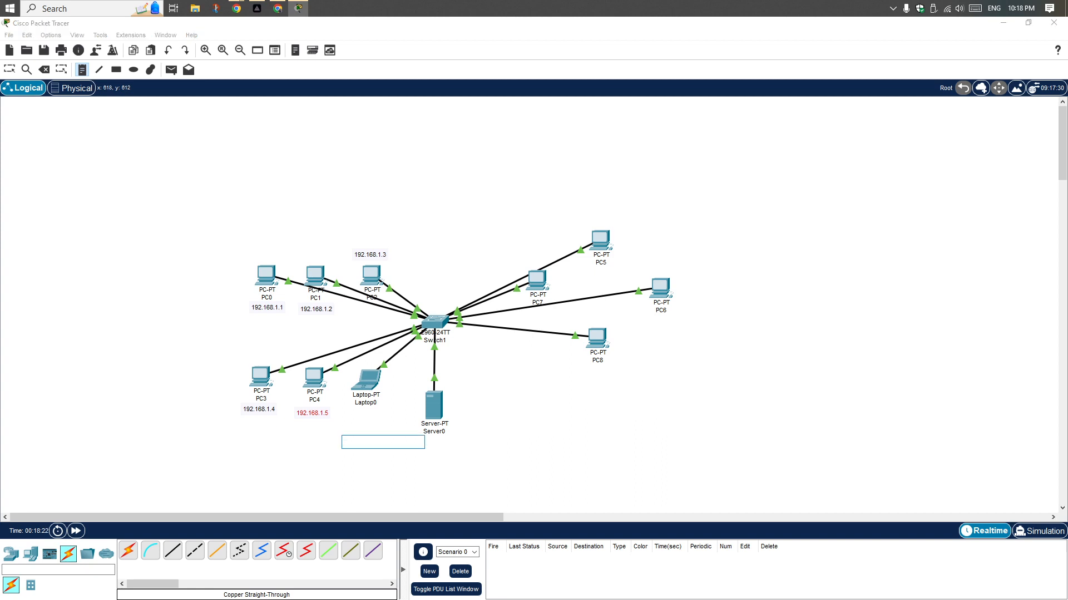
text(192.168.1.254)
click(377, 431)
drag(371, 446, 375, 418)
click(496, 440)
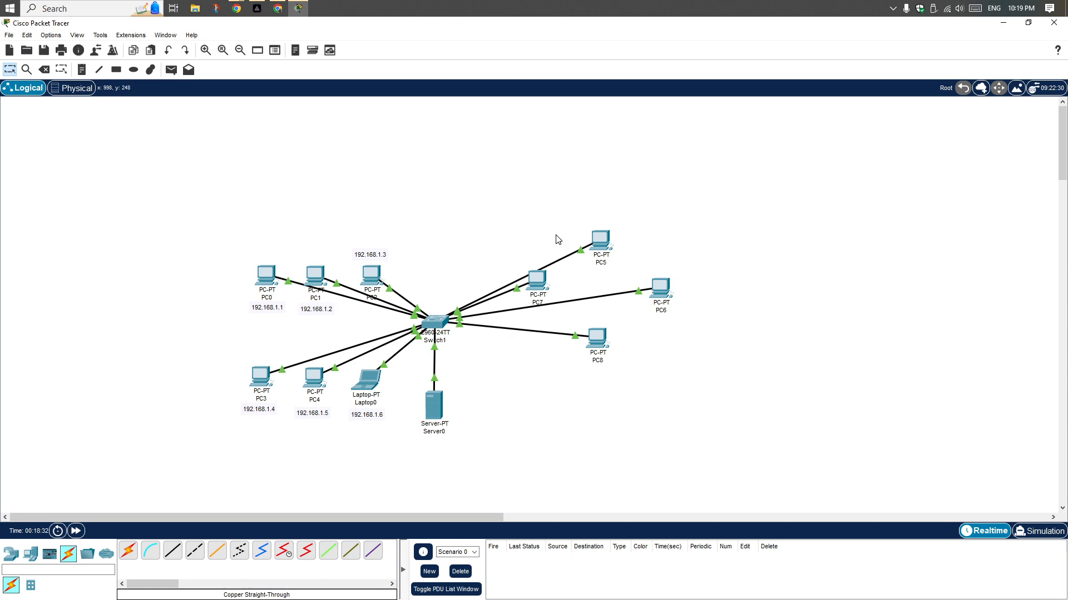
Check the IP configuration of Laptop0 and close its window
click(367, 381)
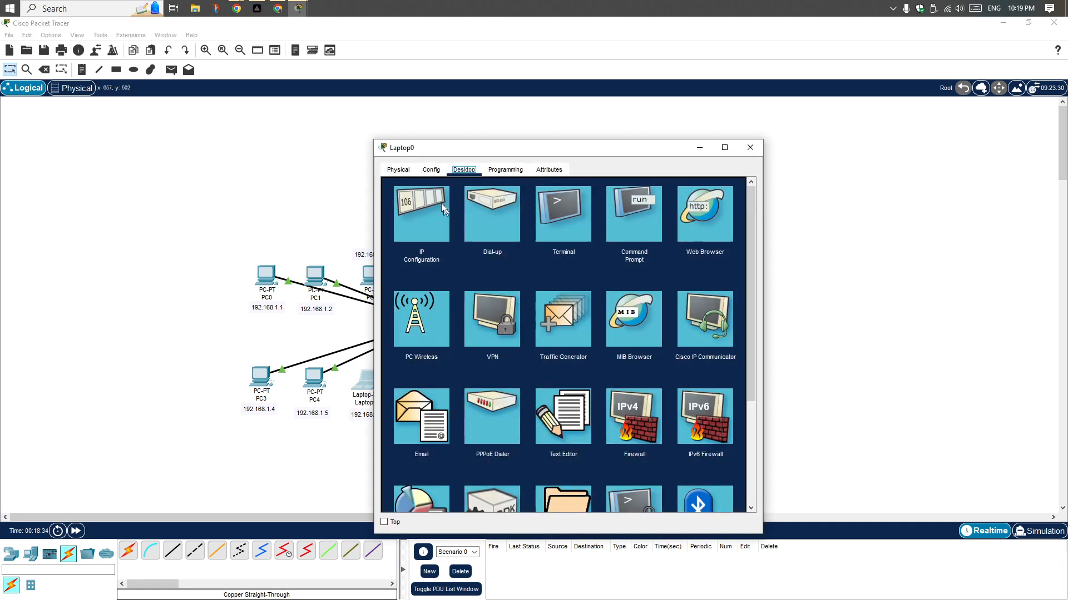
click(440, 203)
click(750, 147)
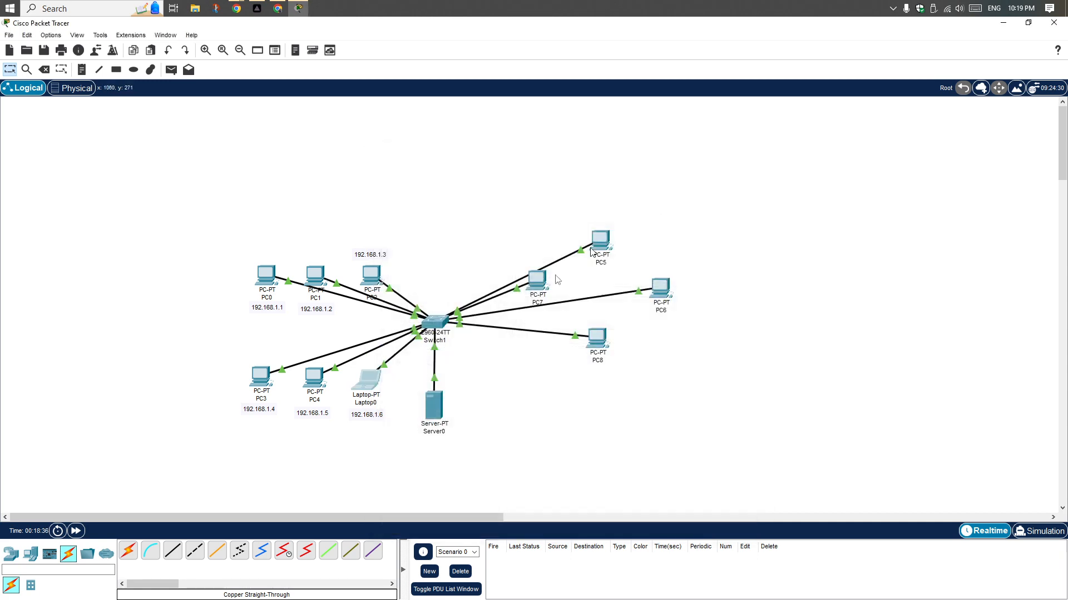
Give PC7 the static IPv4 address 192.168.1.7, subnet mask 255.255.255.0 and default gateway 192.168.1.254, and close its window
click(542, 280)
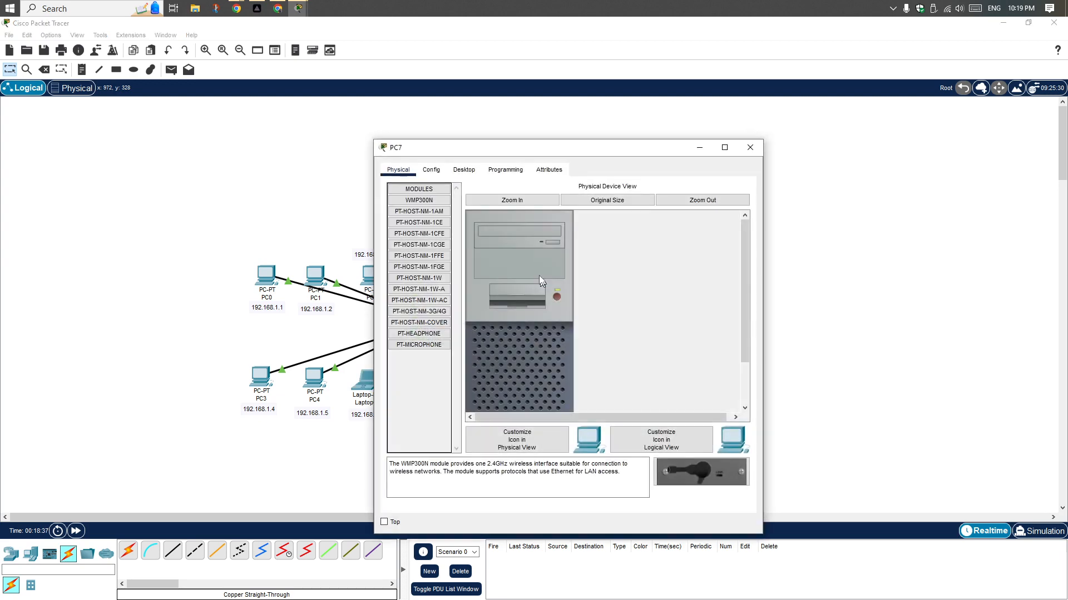
click(464, 169)
click(427, 222)
click(556, 248)
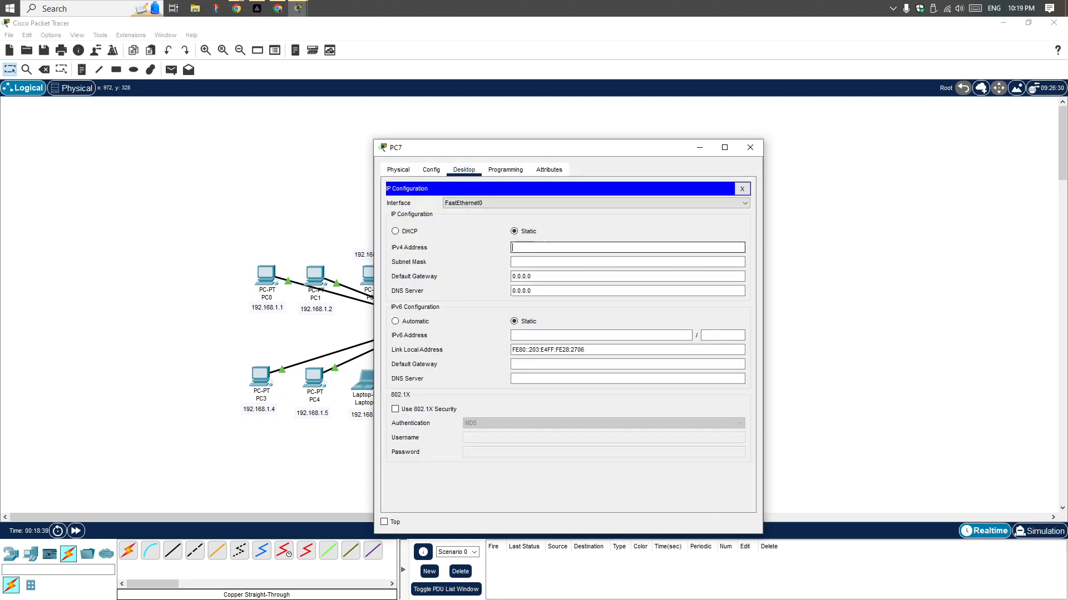
text(192.168.1.254)
drag(516, 146, 630, 139)
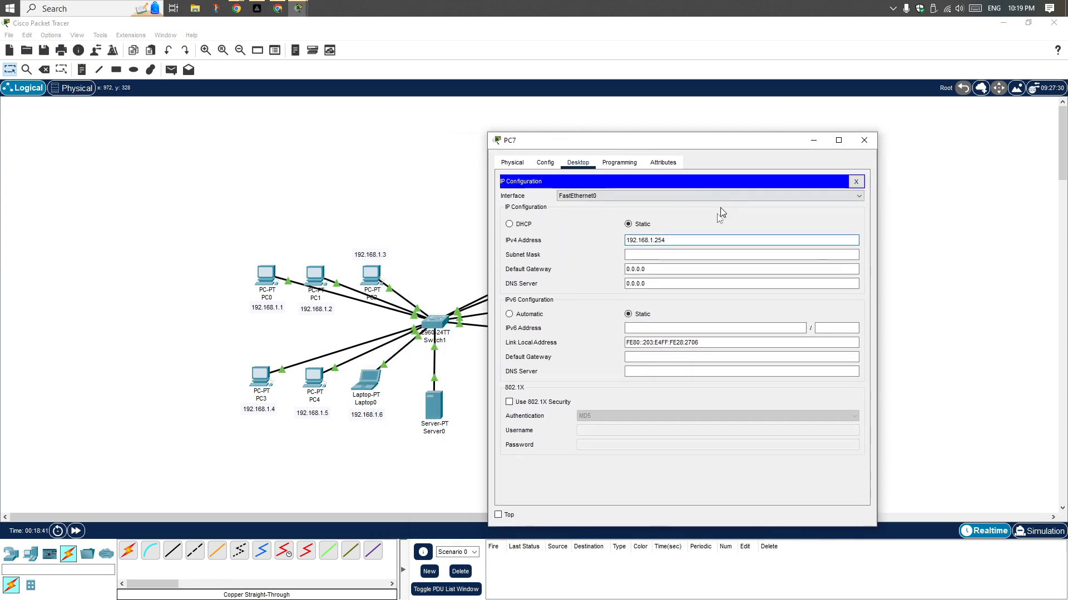
text(7)
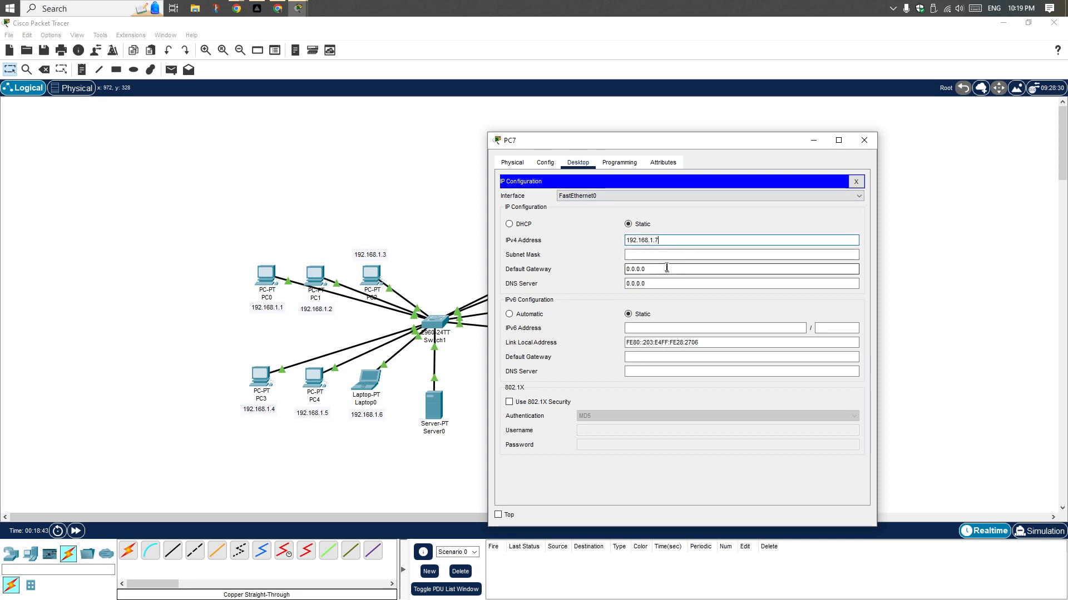
click(660, 254)
click(655, 269)
key(ctrl+a)
text(192.168.1.254)
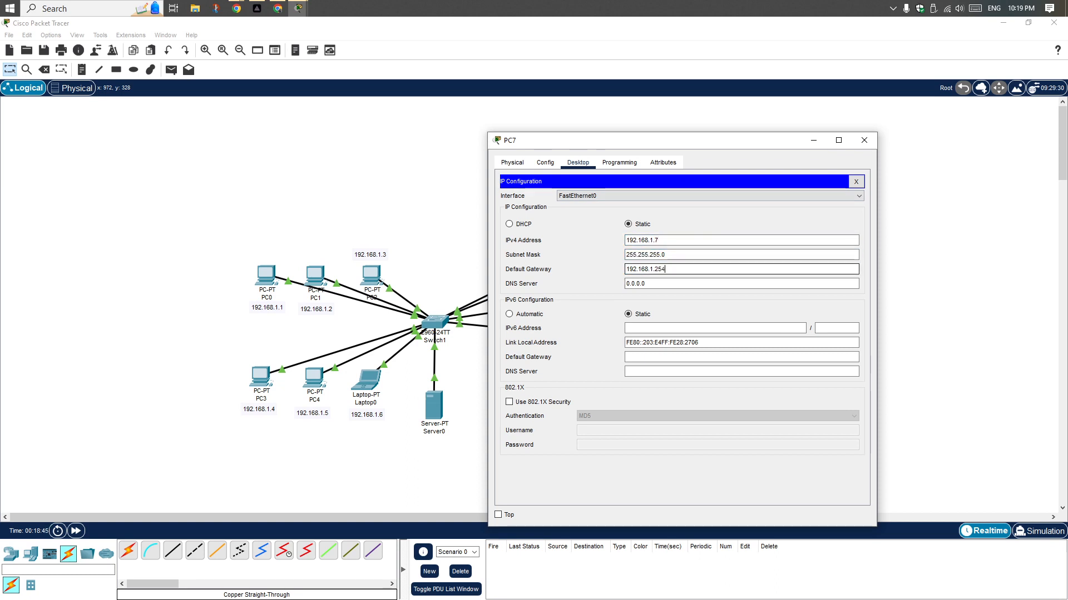
click(864, 140)
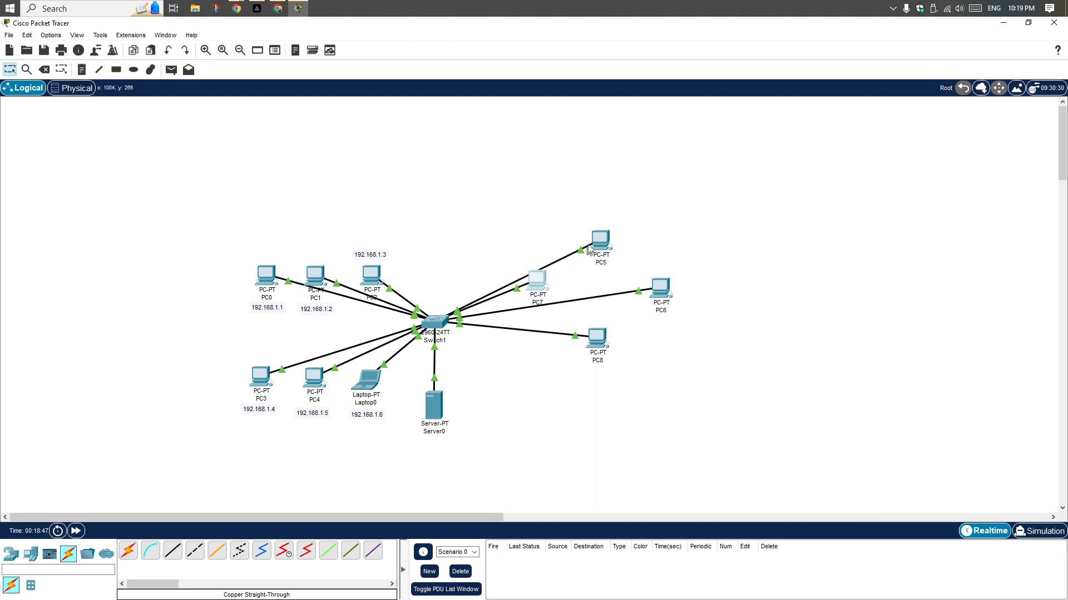
Give PC5 the static IPv4 address 192.168.1.12, subnet mask 255.255.255.0 and default gateway 192.168.1.254, and close its window
click(602, 239)
click(462, 171)
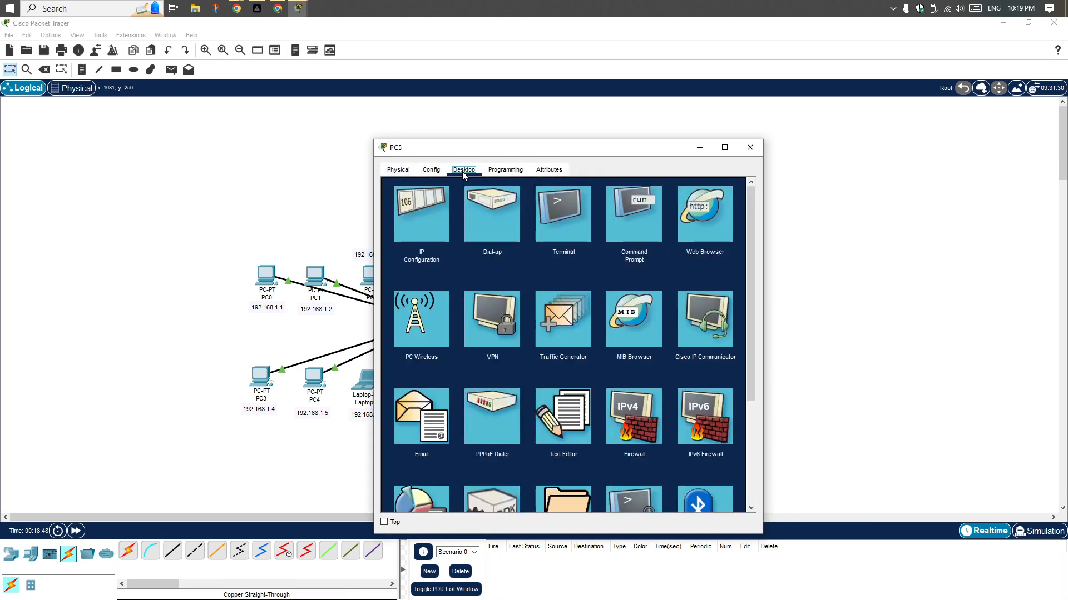
click(426, 229)
click(557, 247)
text(192.168.1.254)
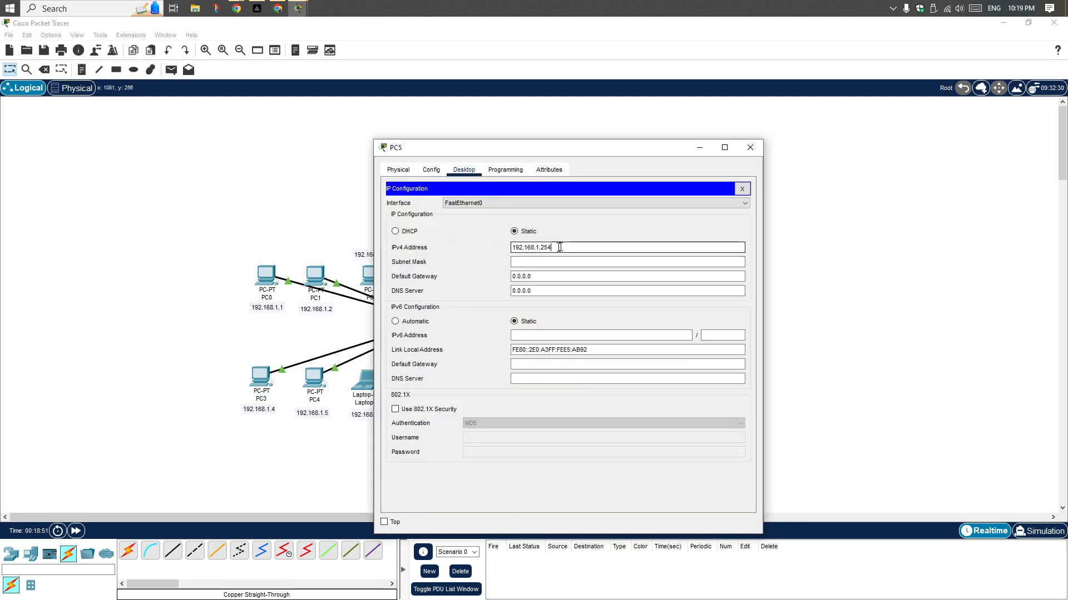
click(558, 262)
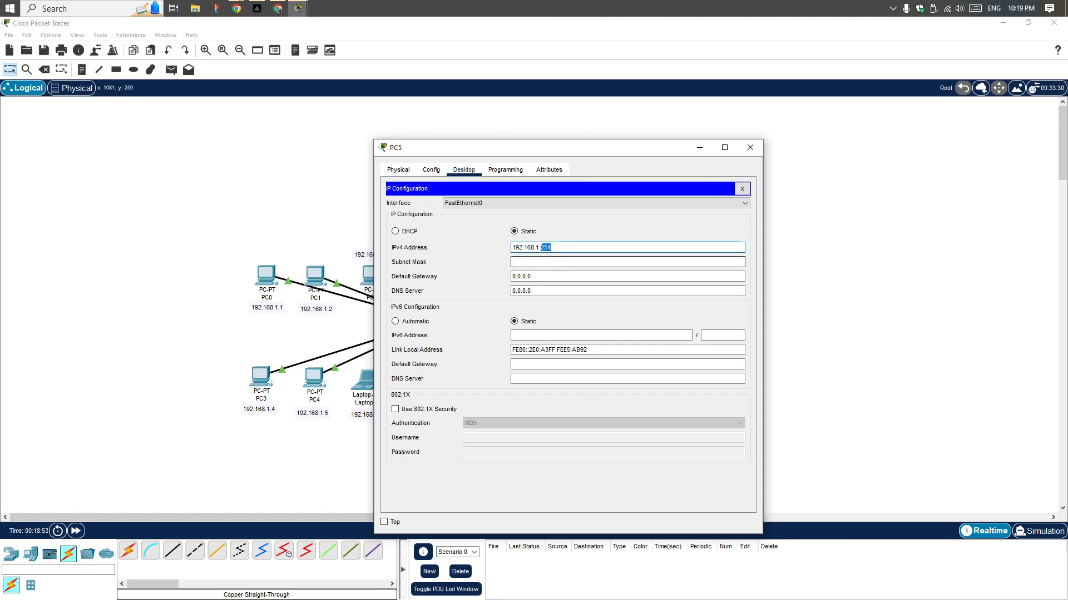
click(550, 276)
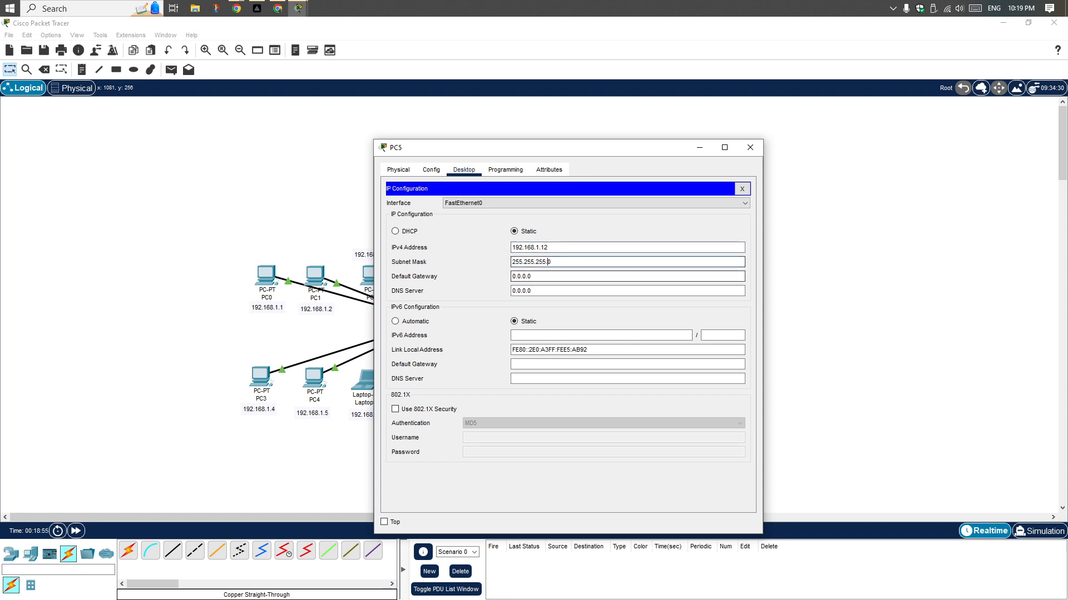
text(192.168.1.254)
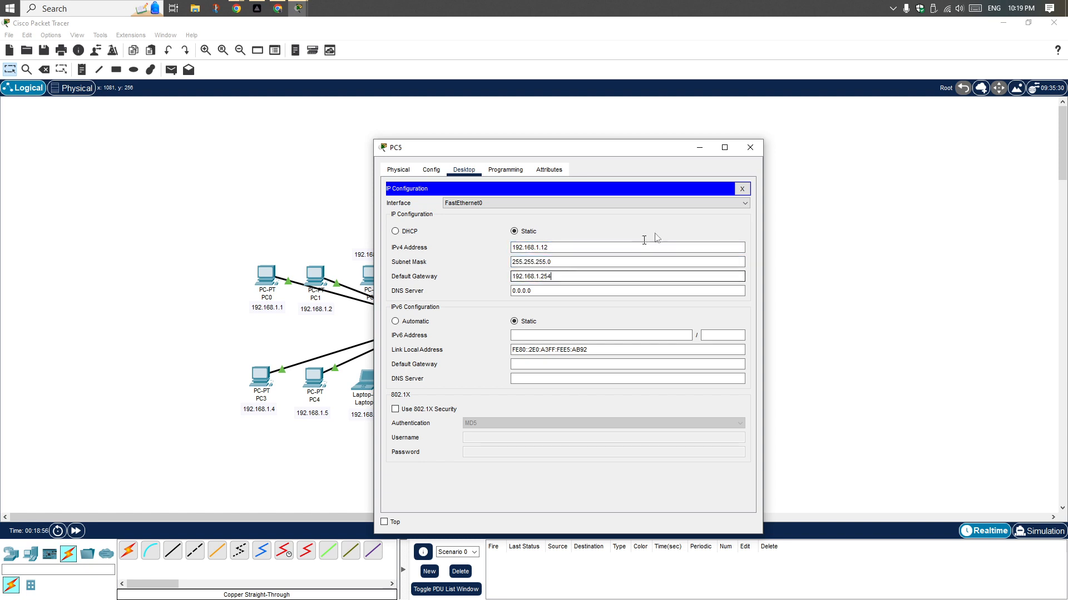
click(750, 147)
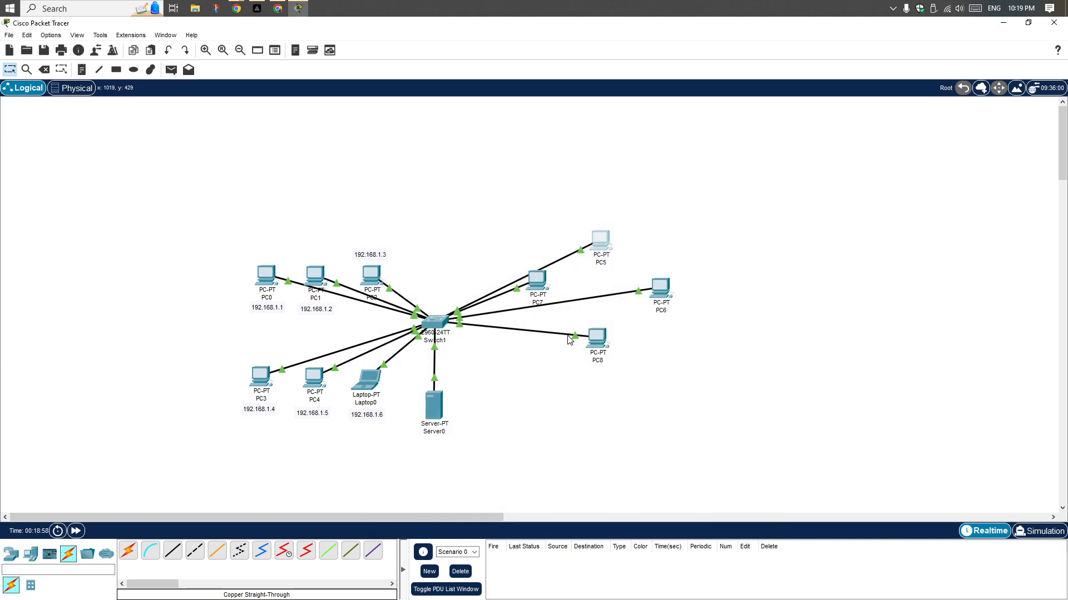
Recheck the IP configuration of PC7, and briefly open and close the PC5 device window
click(544, 278)
click(405, 220)
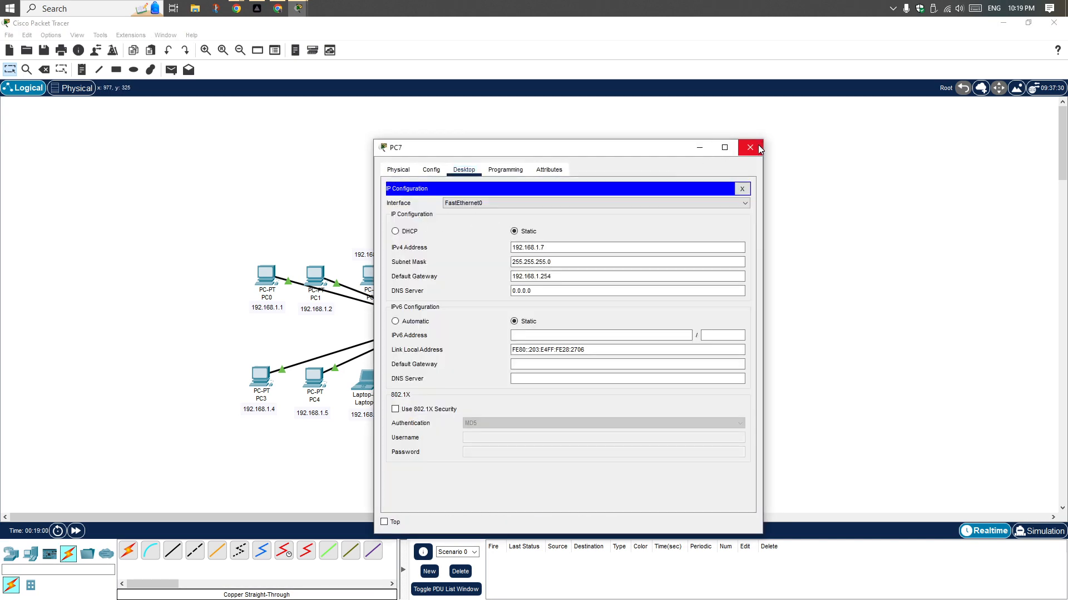
click(751, 147)
click(601, 238)
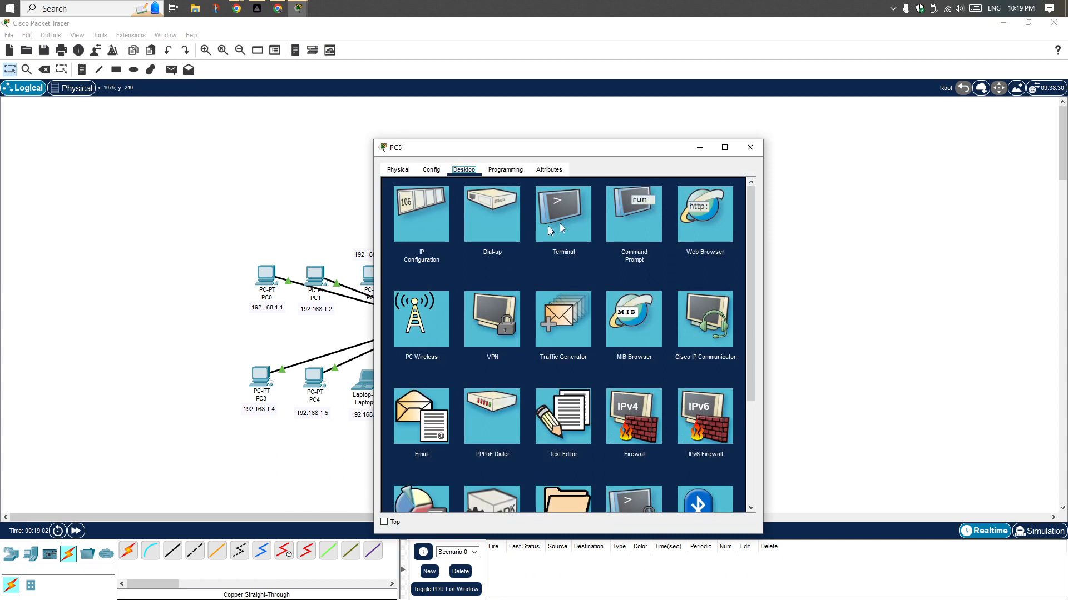
click(751, 147)
Add a text note reading 192.168.1.12 just above PC5
key(n)
click(588, 215)
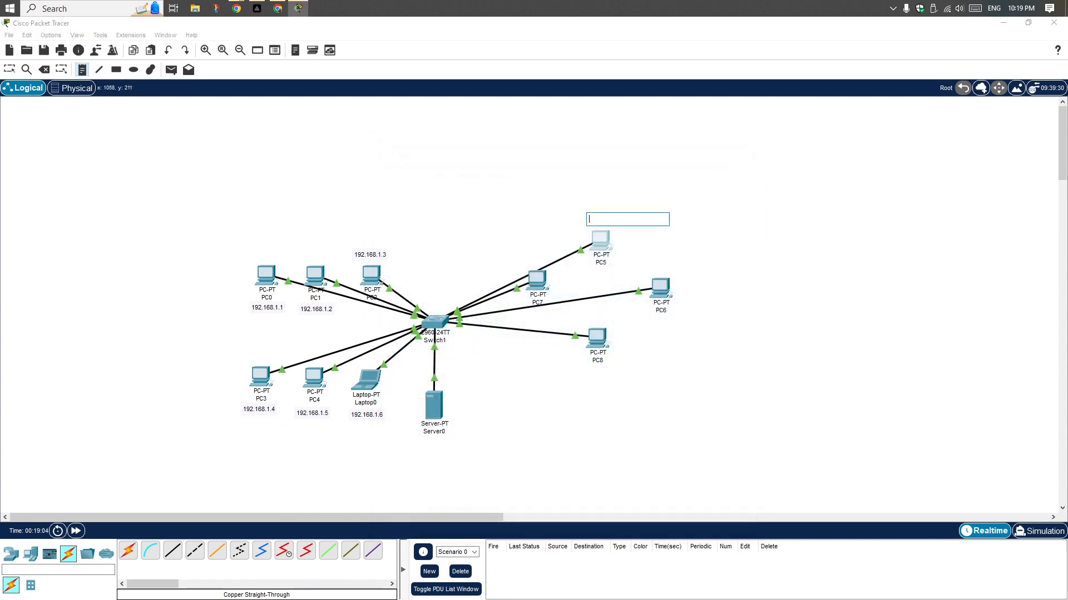
text(192.168.1.254)
key(Escape)
Add a text note reading 192.168.1.7 and place it just above PC7
key(n)
click(515, 243)
text(192.168.1.254)
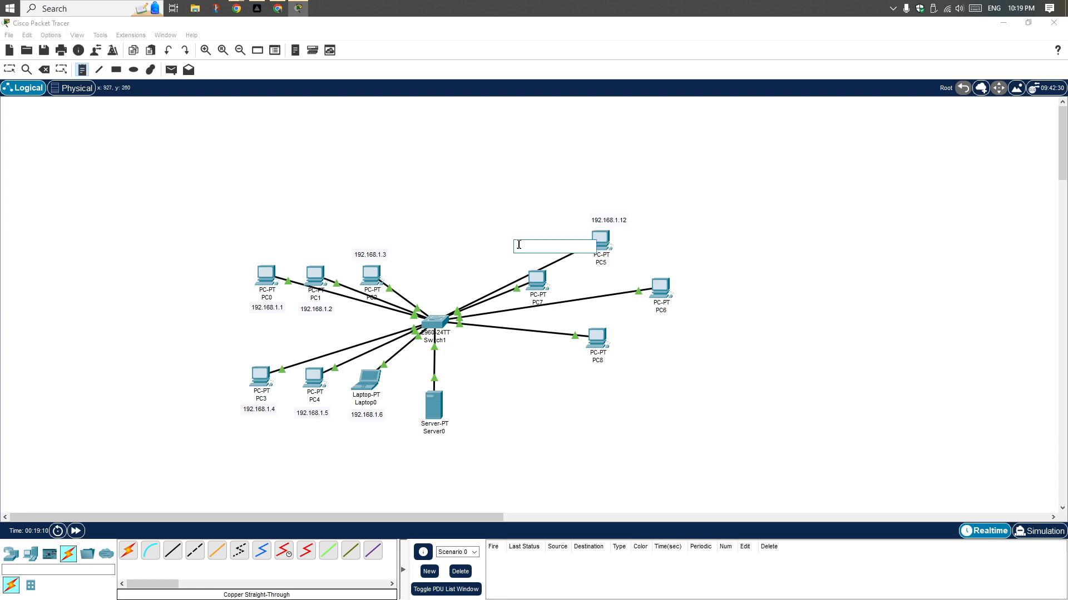
double_click(548, 246)
key(Escape)
drag(540, 245, 541, 256)
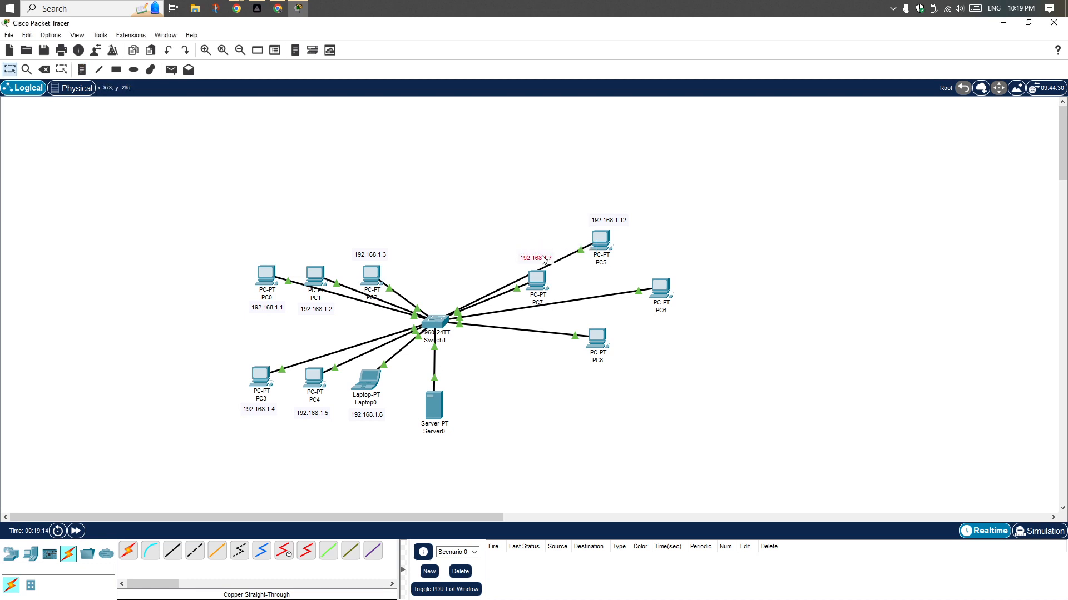
Add a text note reading 192.168.1.15 below PC6
key(n)
click(655, 327)
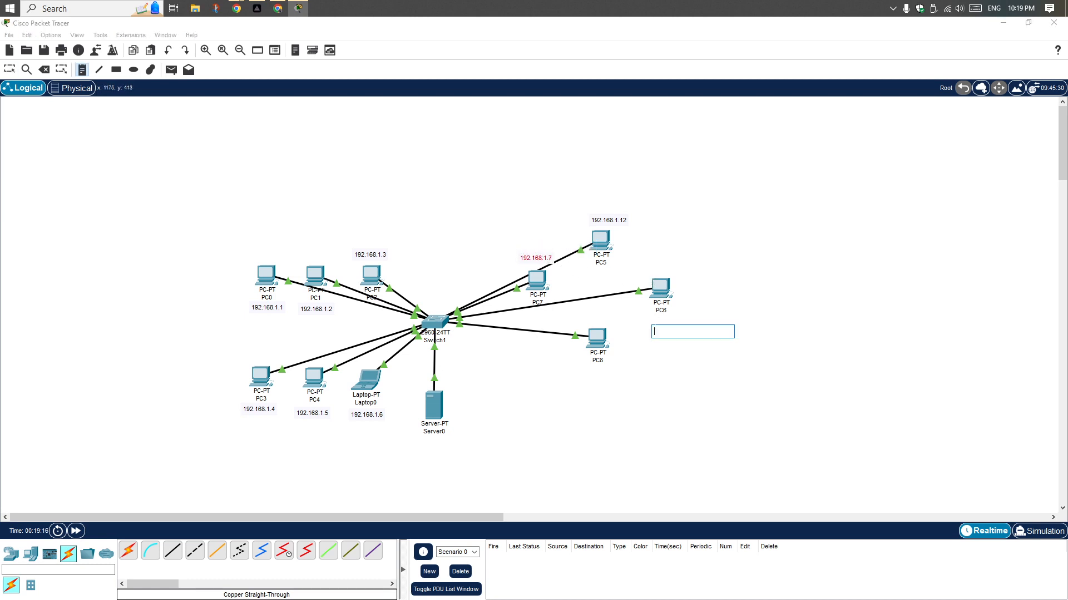
text(192.168.1.254)
key(Escape)
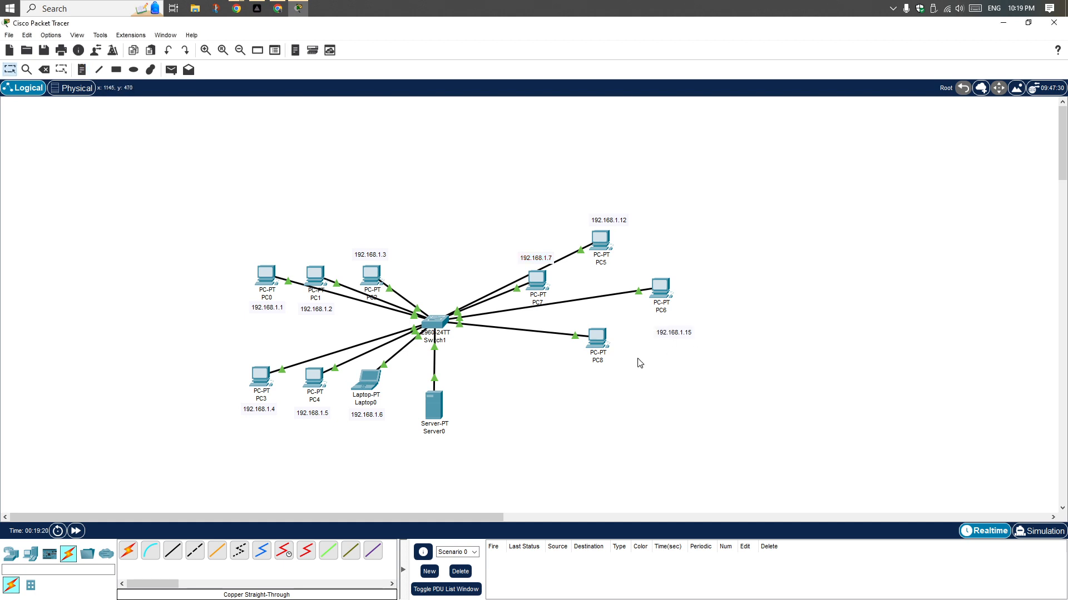
Add a text note reading 192.168.1.14 and place it directly under PC8
key(n)
click(593, 380)
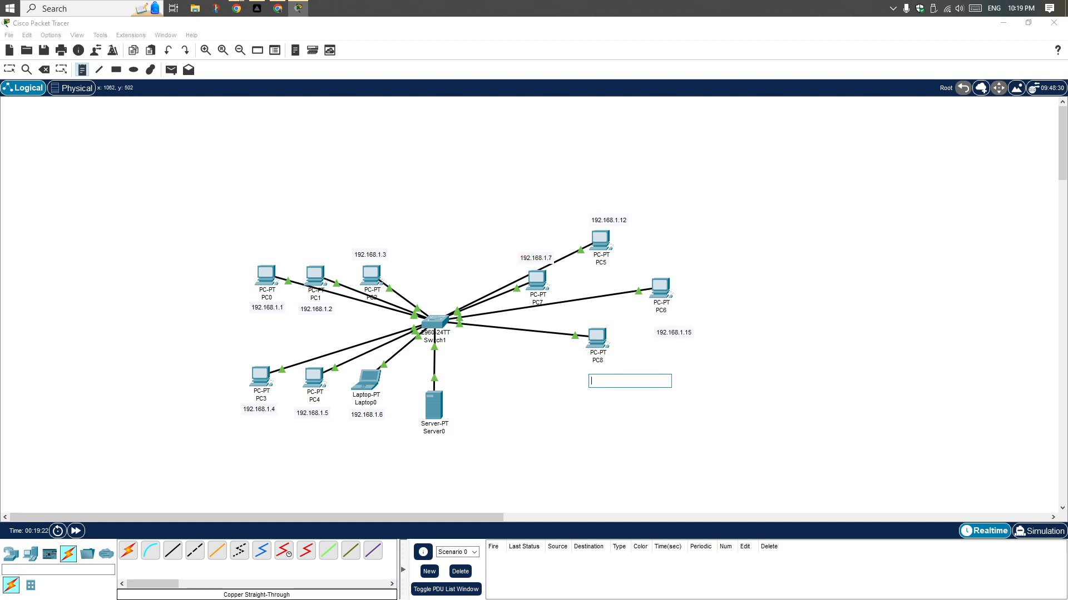
text(192.168.1.254)
key(shift+Left)
key(shift+Left)
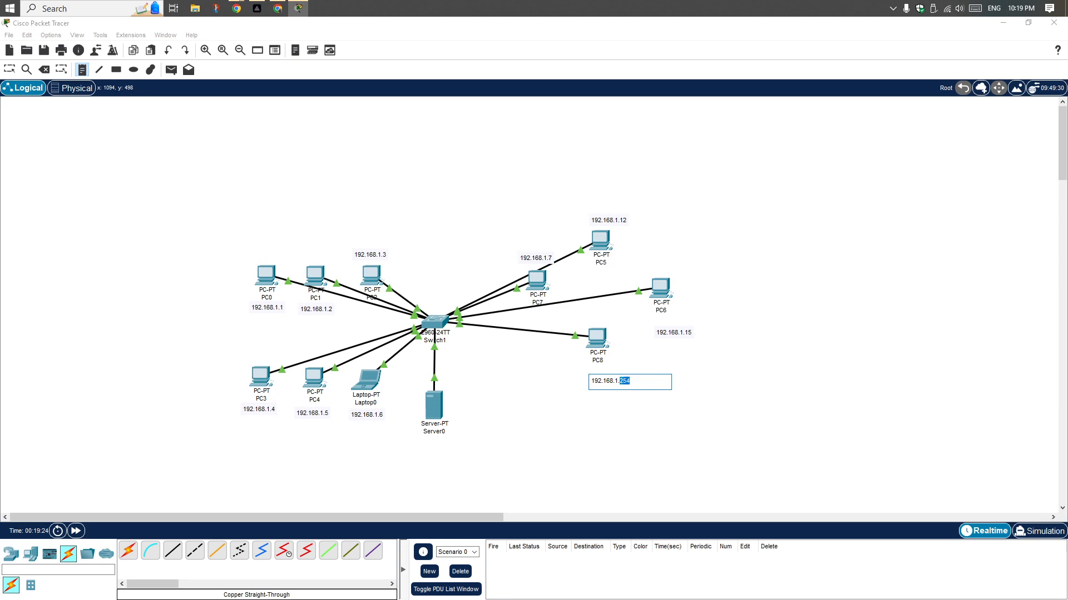
key(Escape)
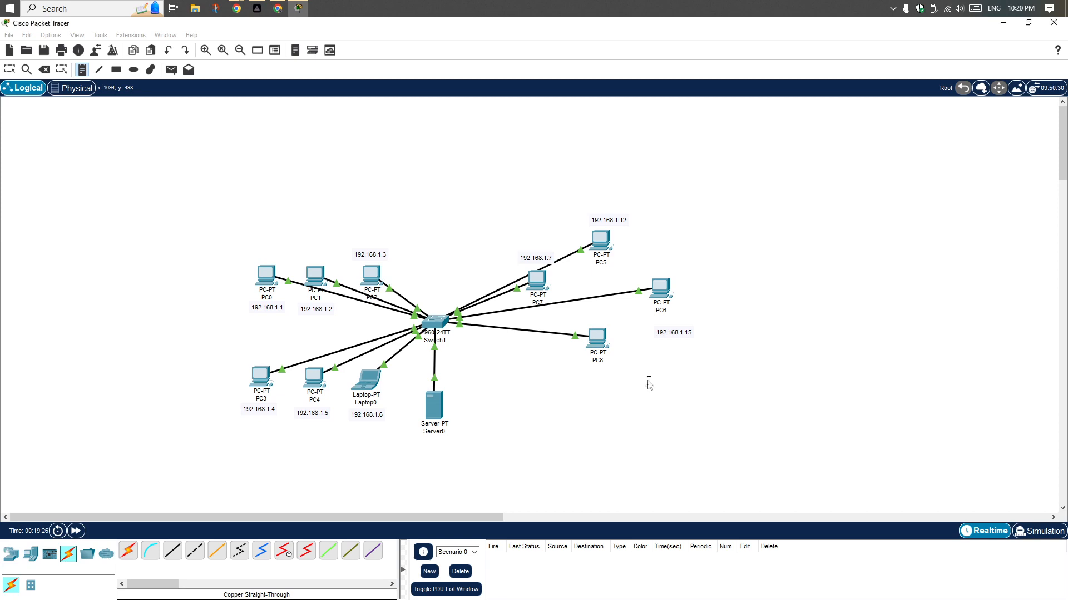
drag(620, 382, 610, 371)
Give PC8 the static IPv4 address 192.168.1.14, subnet mask 255.255.255.0 and default gateway 192.168.1.254, and close its window
click(599, 333)
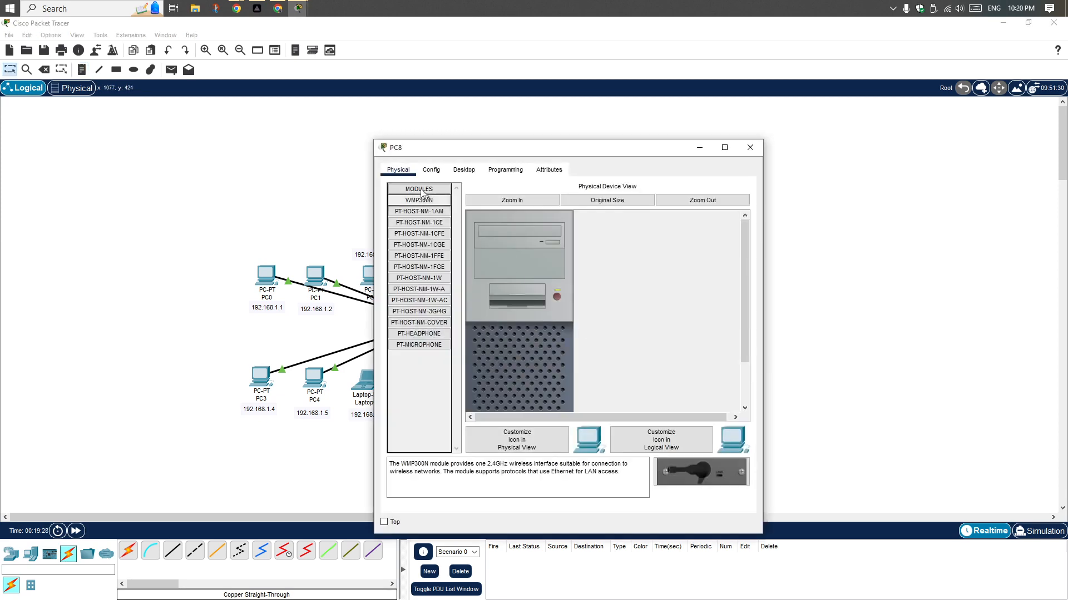
click(463, 169)
click(424, 215)
click(532, 248)
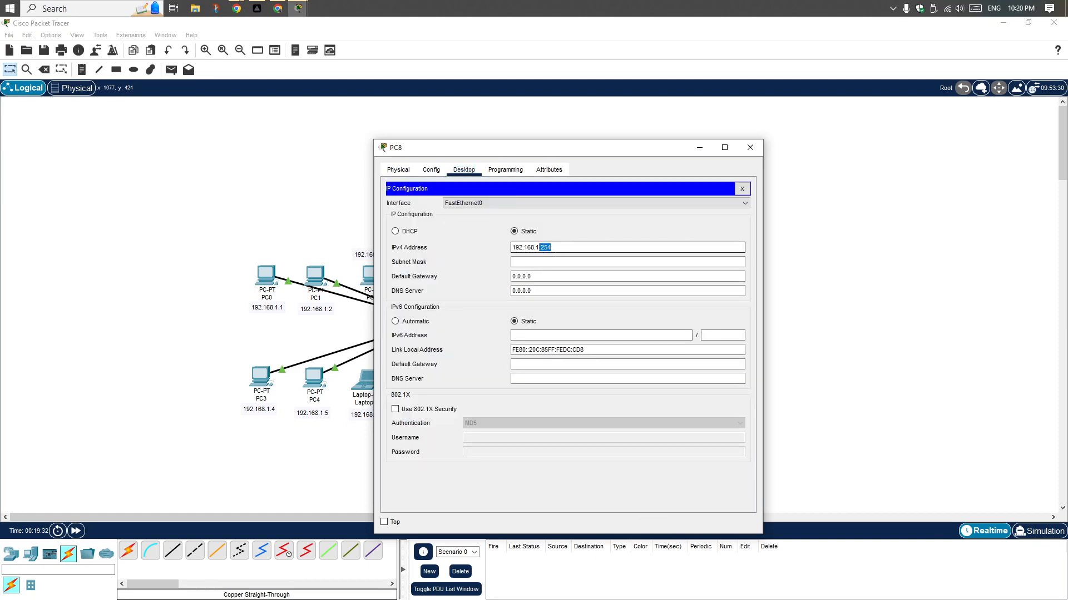
text(192.168.1.14)
key(Tab)
key(Tab)
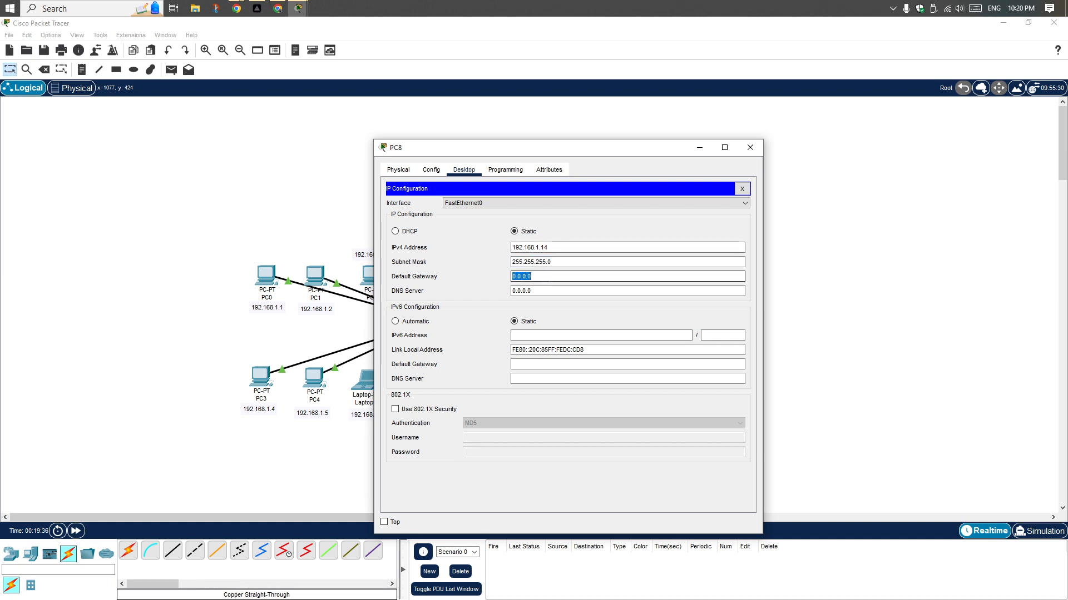
text(192.168.1.254)
text(192.168.1.254)
triple_click(616, 275)
text(192.168.1.254)
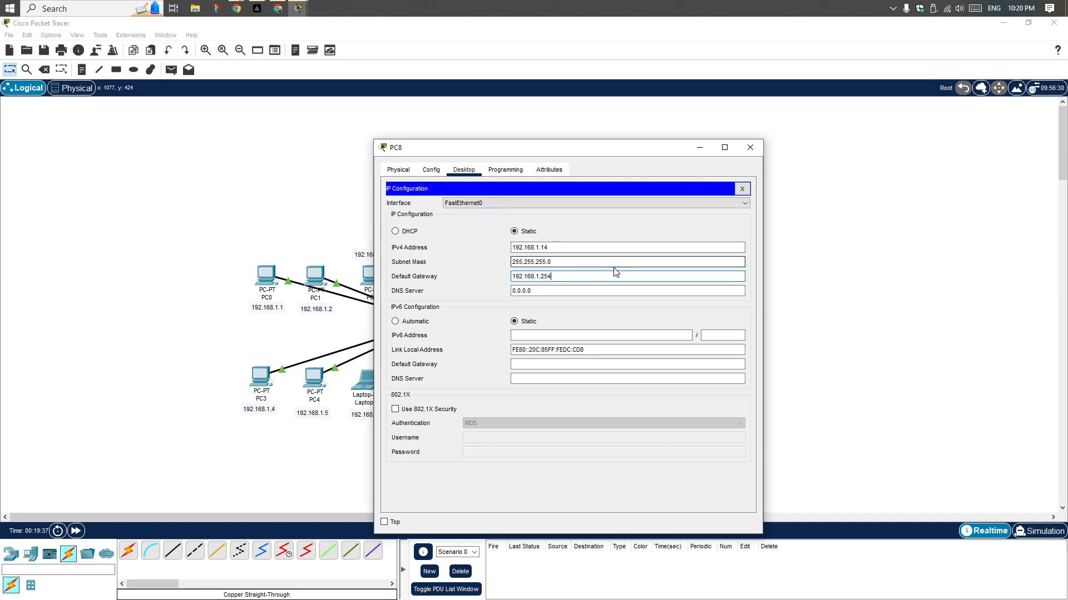
click(749, 148)
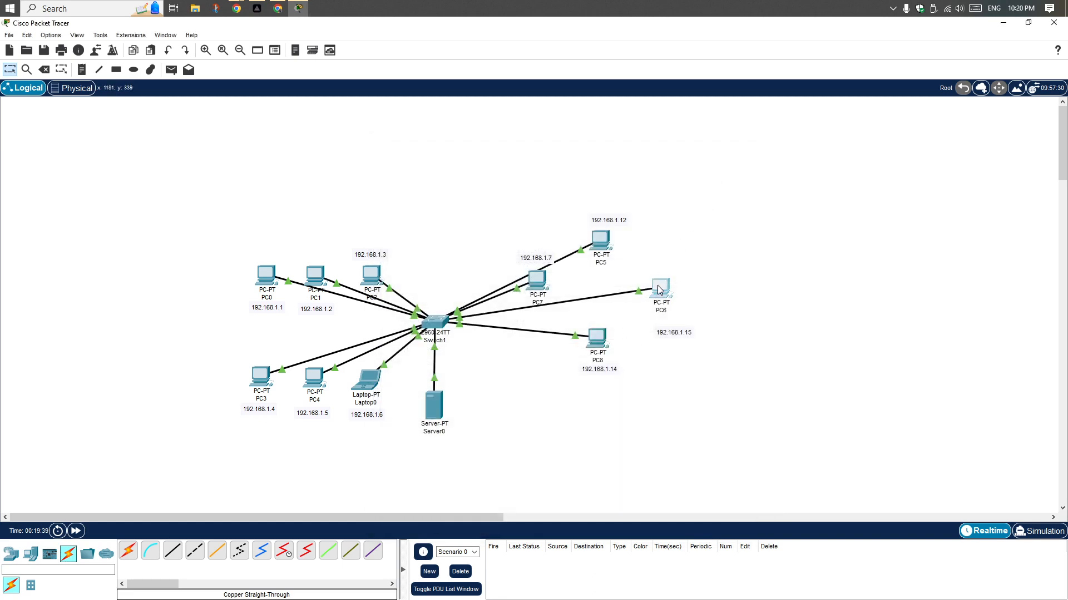
Give PC6 the static IPv4 address 192.168.1.15 with subnet mask 255.255.255.0, and close its window
click(659, 288)
click(465, 169)
click(436, 211)
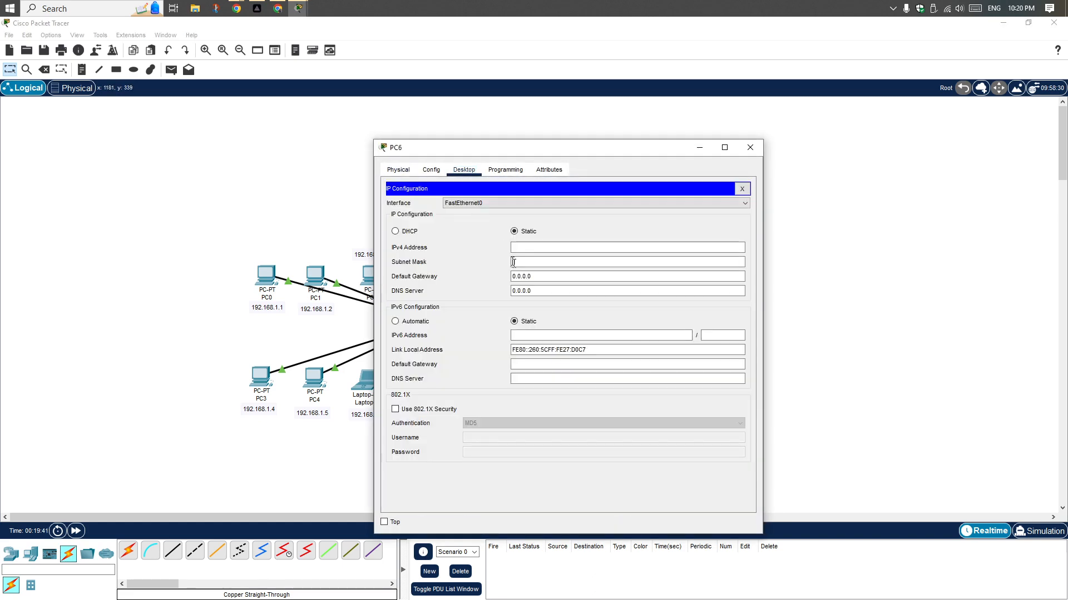
text(192.168.1.254)
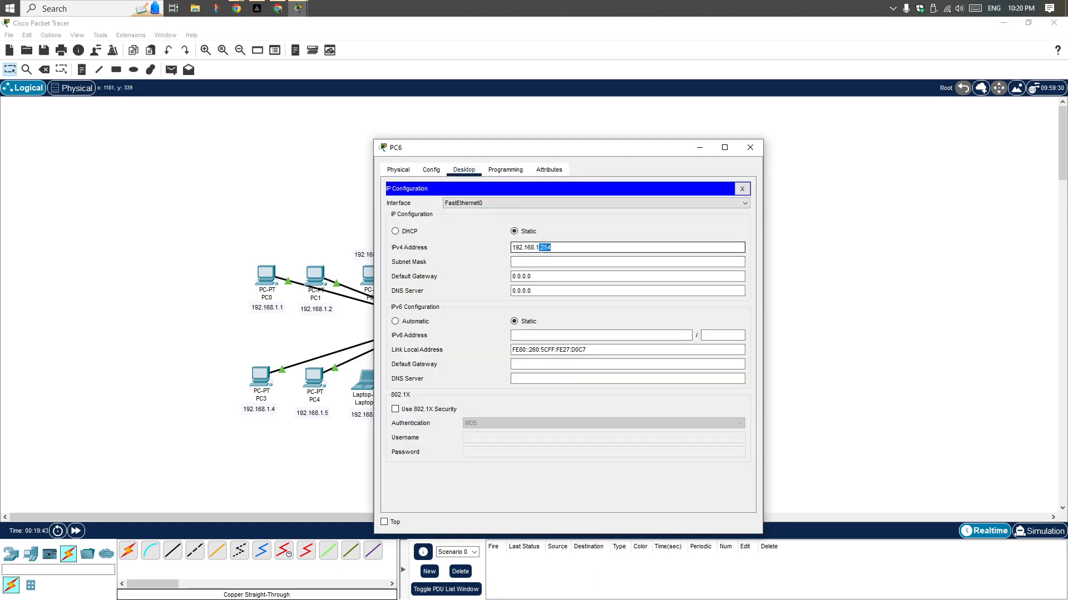
click(540, 248)
text(5)
click(556, 261)
key(Tab)
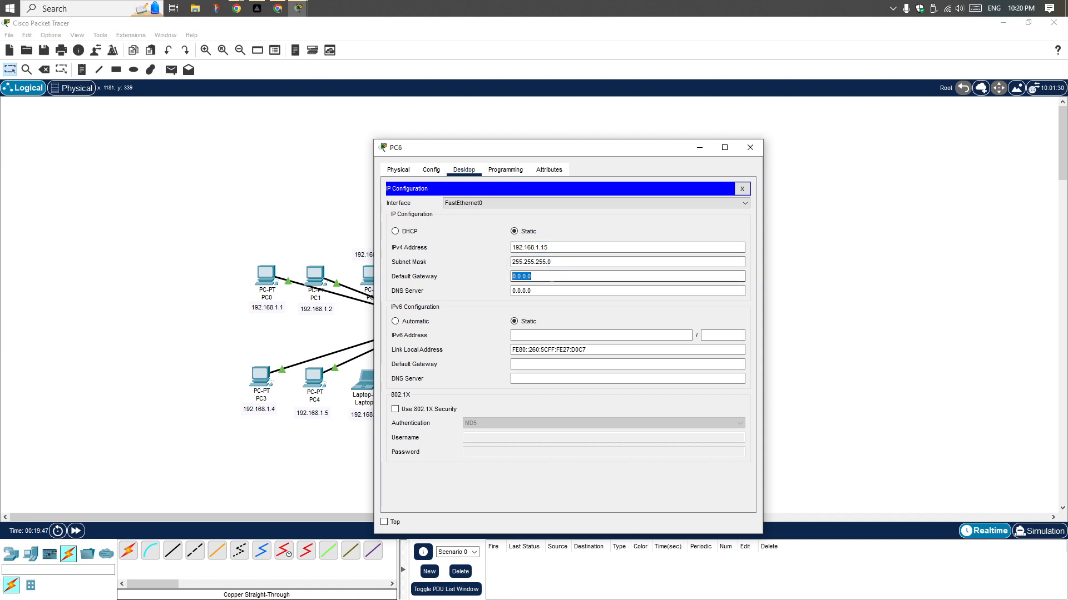
click(759, 147)
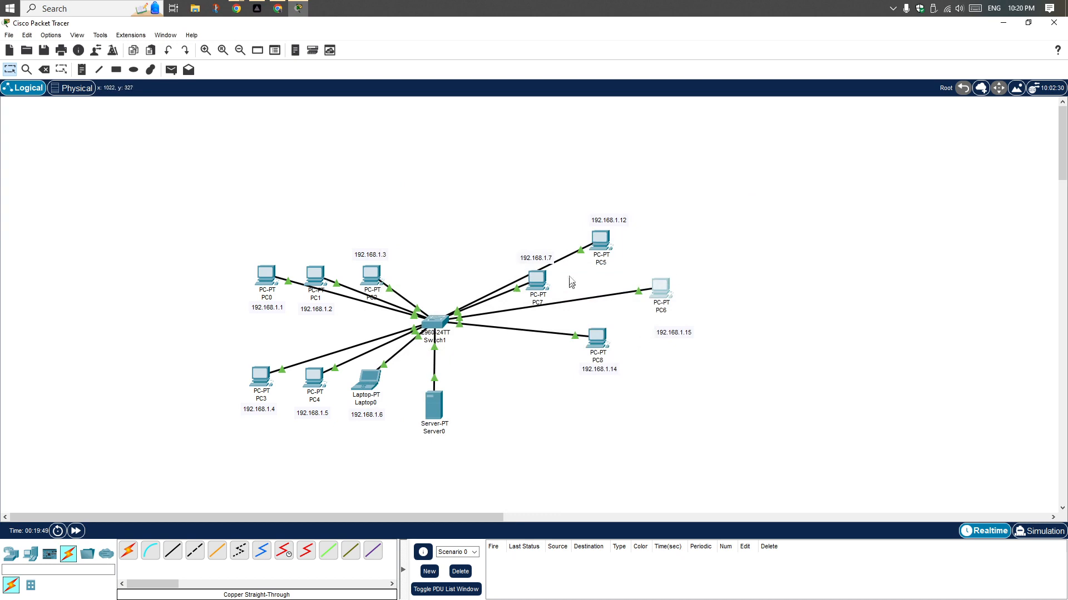
Check the IP configuration of PC5 and PC7 against their address labels, closing each window
click(599, 241)
click(427, 212)
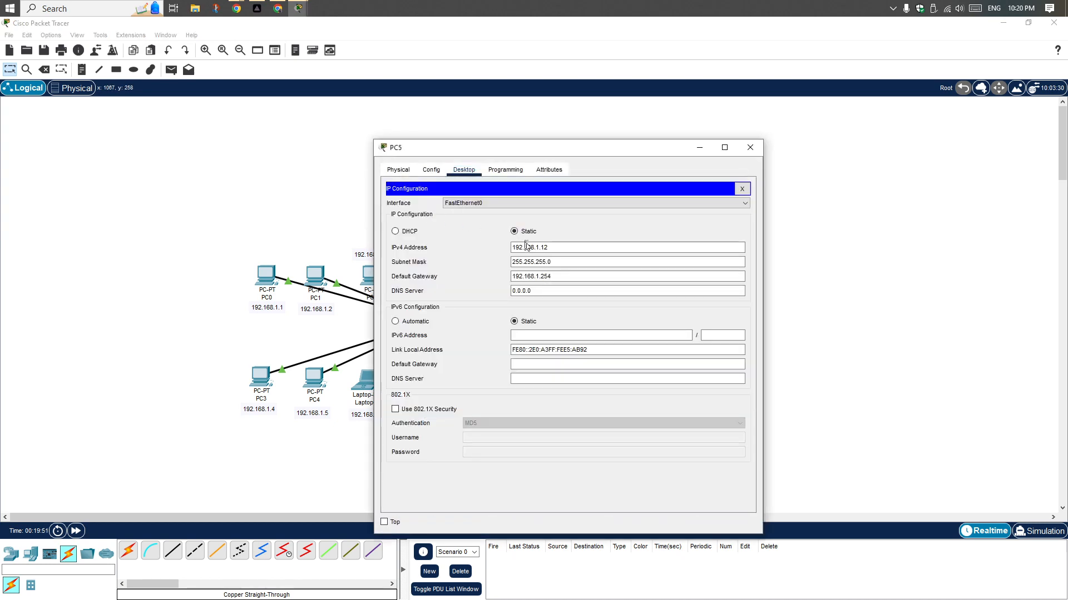
click(750, 147)
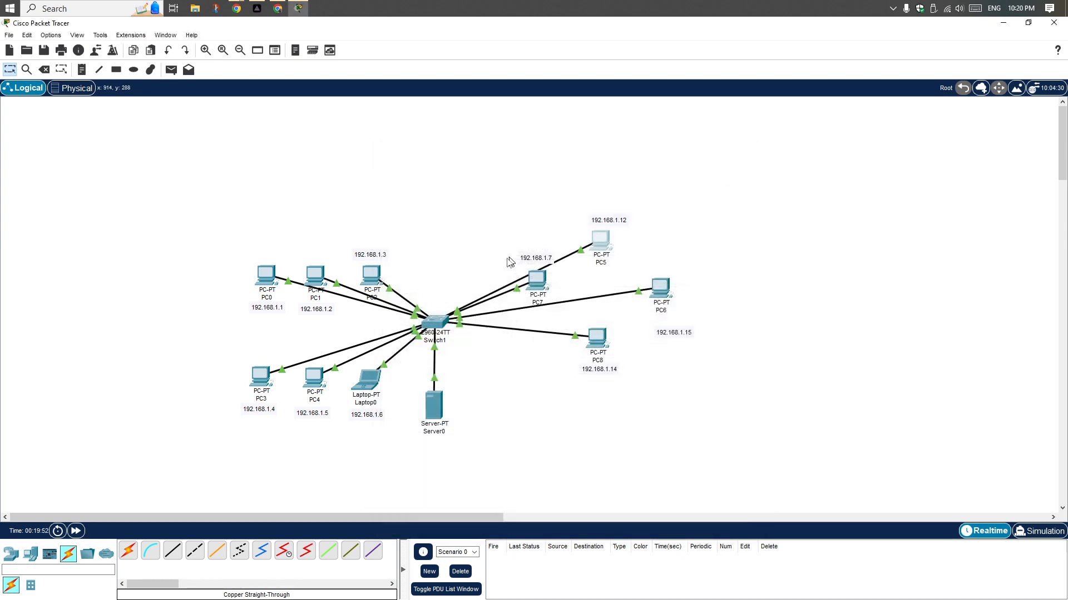
click(538, 284)
click(427, 212)
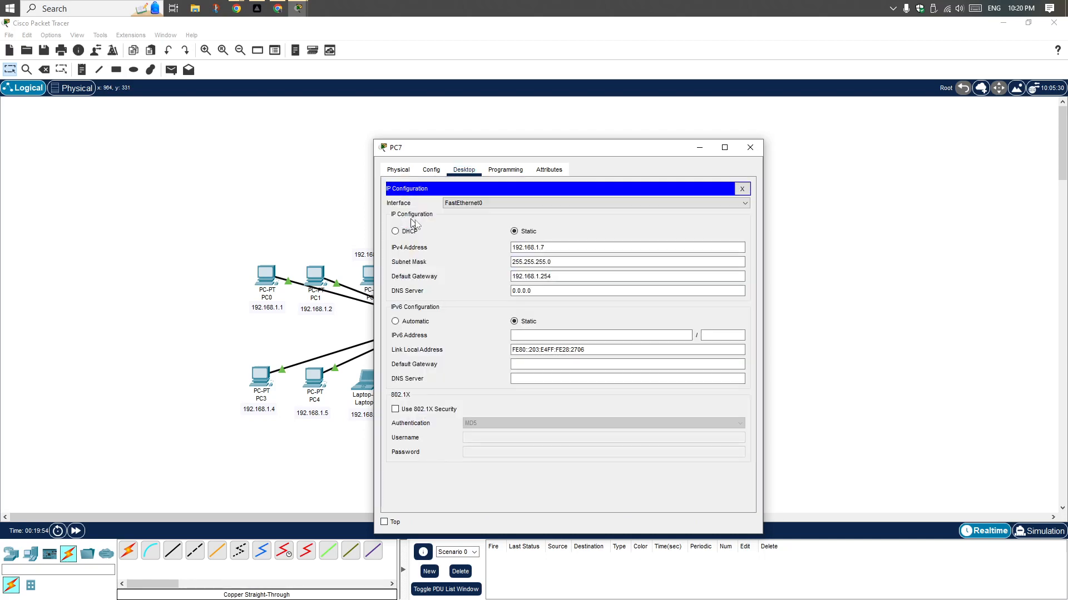
click(750, 147)
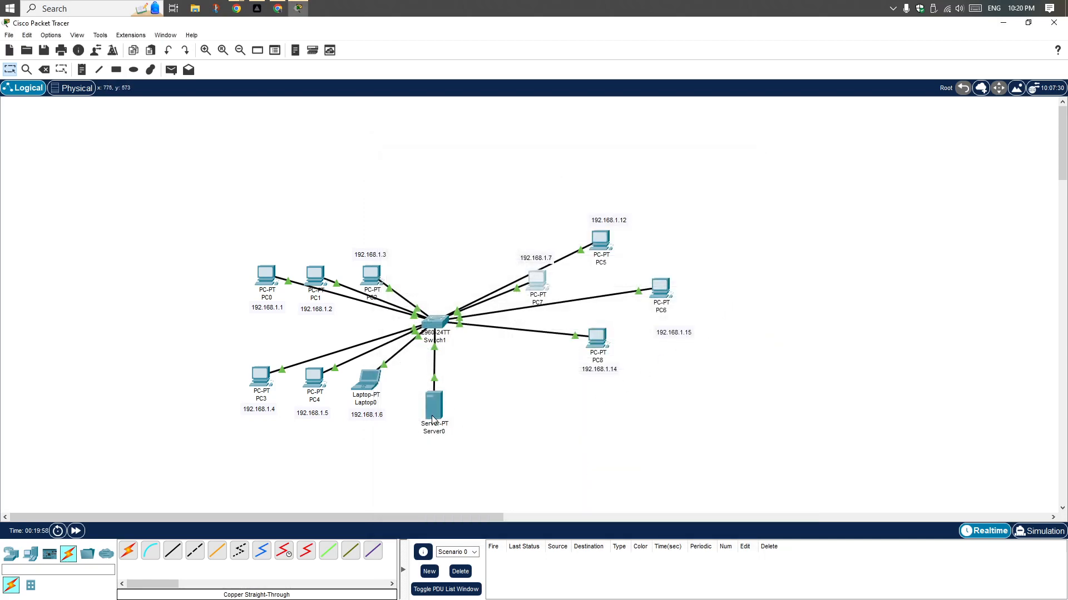
Give Server0 the static IPv4 address 192.168.1.20, subnet mask 255.255.255.0 and default gateway 192.168.1.254, and close its window
click(434, 420)
click(433, 419)
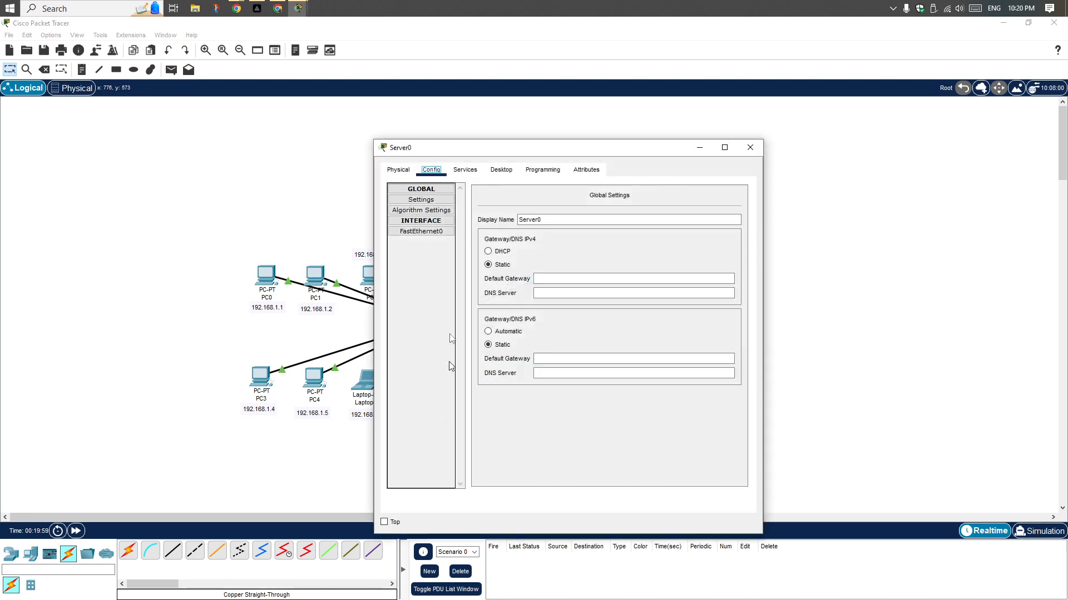
click(501, 170)
click(429, 211)
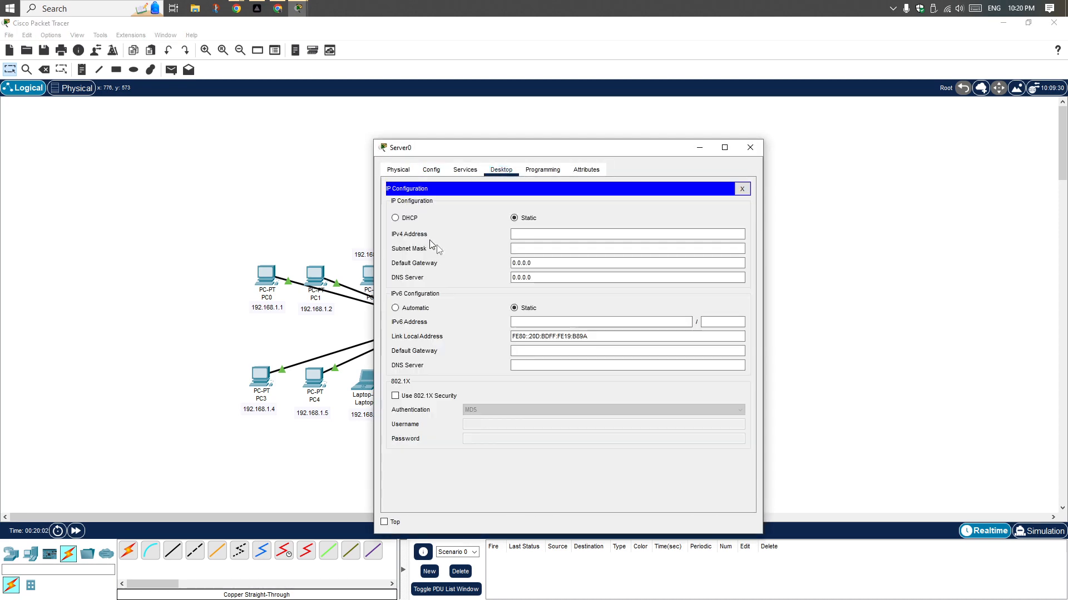
click(553, 234)
text(192.168.1.254)
drag(552, 234, 544, 234)
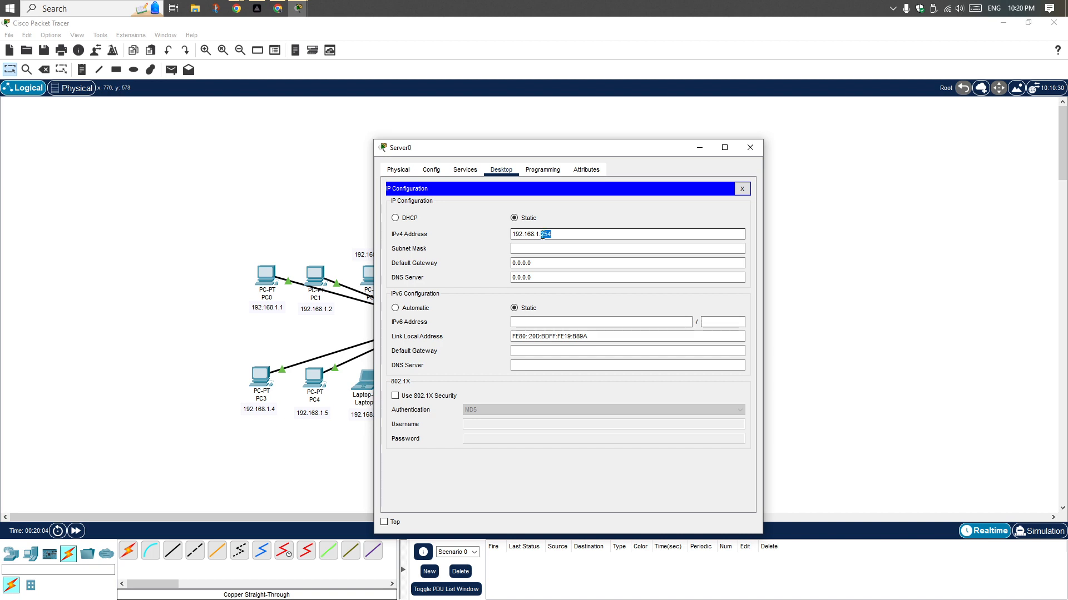
text(20)
click(553, 248)
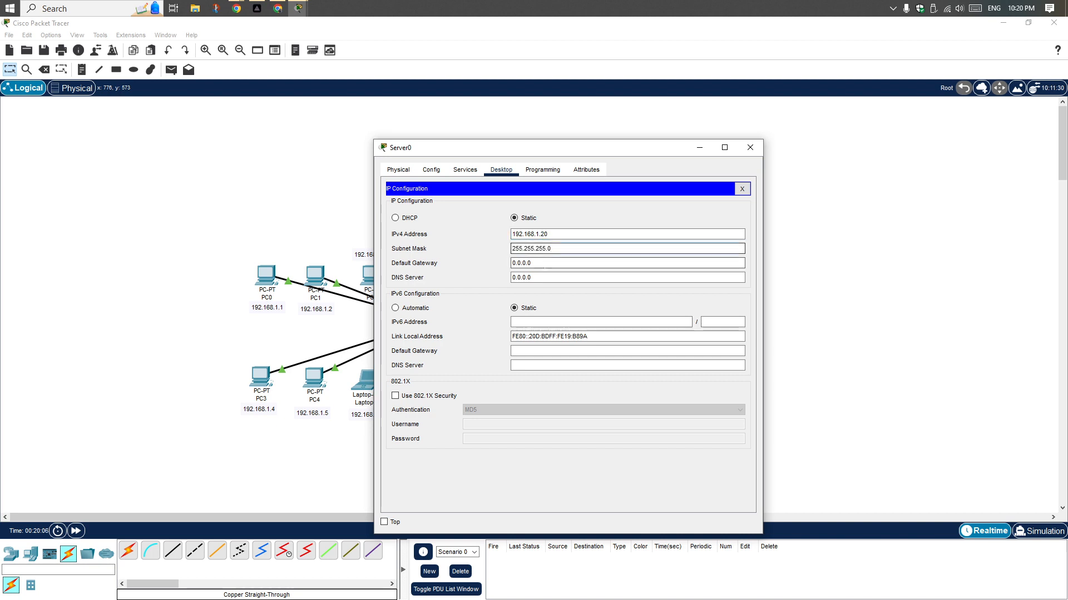
key(Tab)
text(192.168.1.254)
click(543, 277)
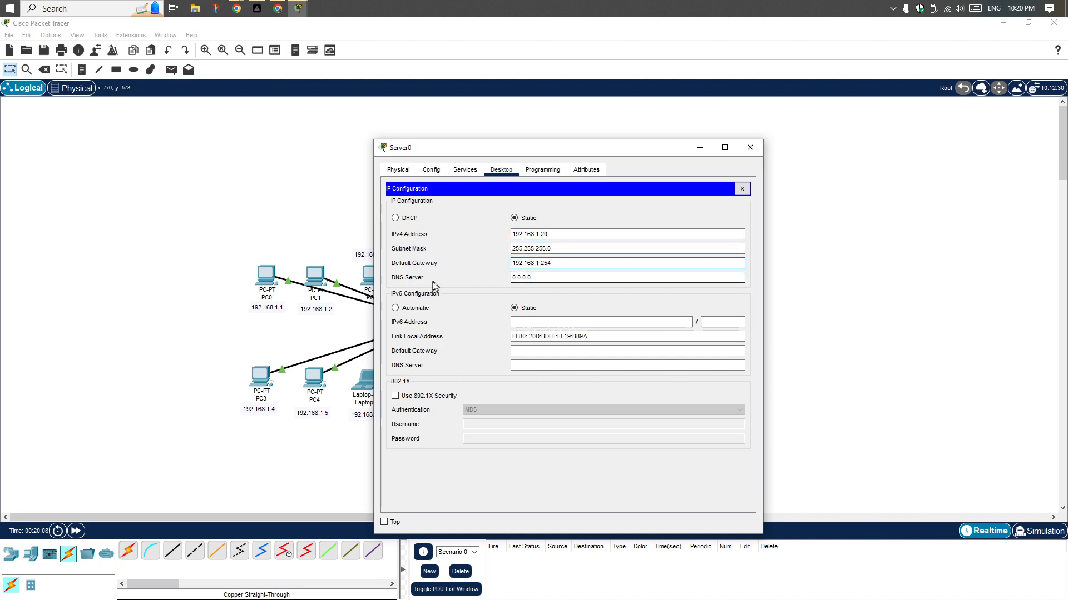
click(749, 148)
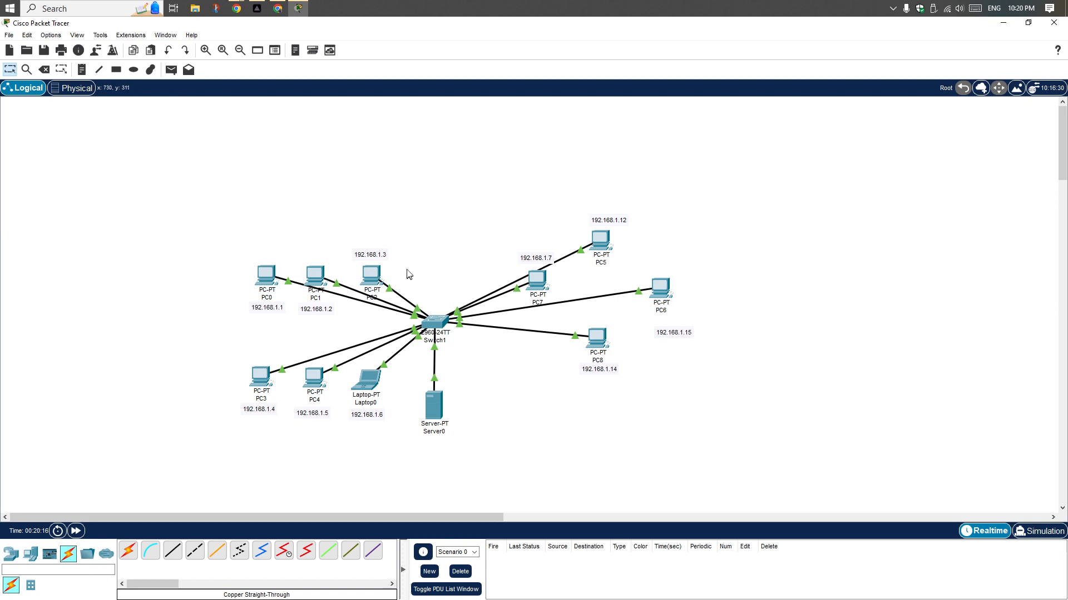
Set the preferences to always show port labels in the logical workspace, and nudge the switch slightly
click(53, 35)
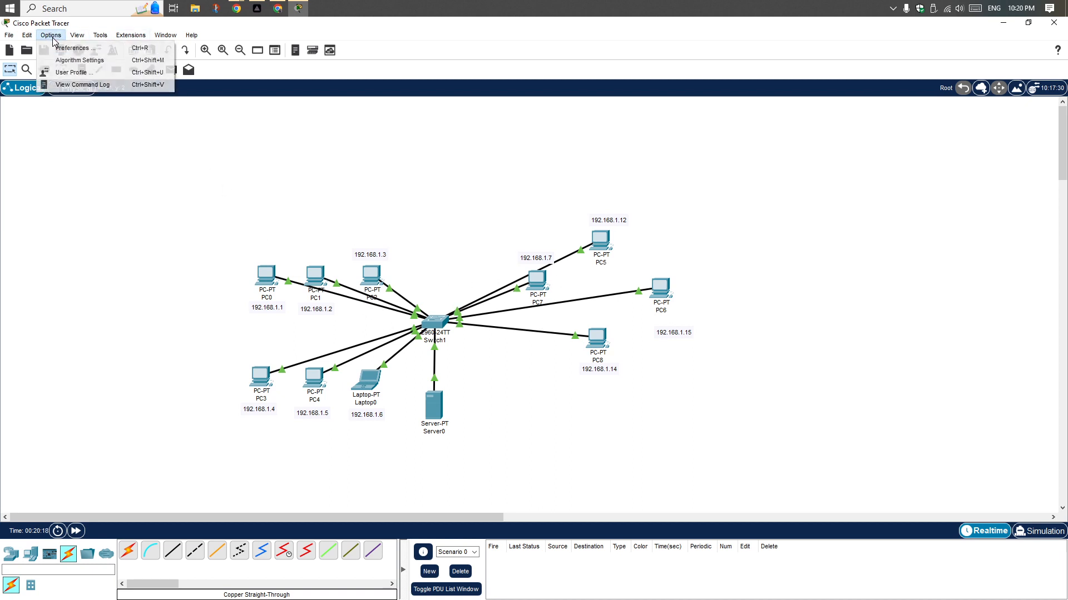
mouse_move(96, 38)
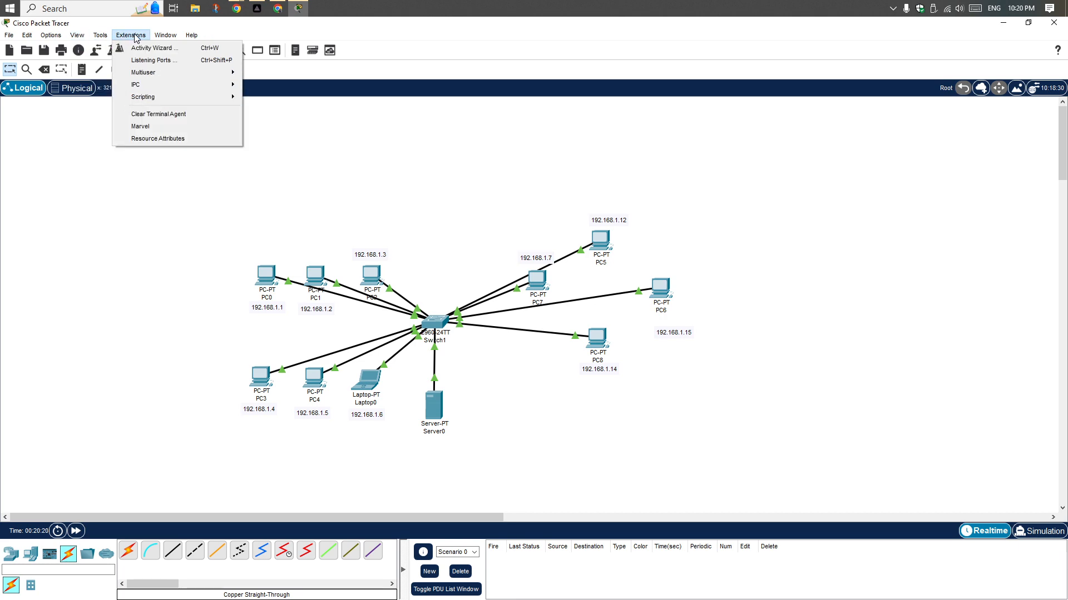
click(58, 48)
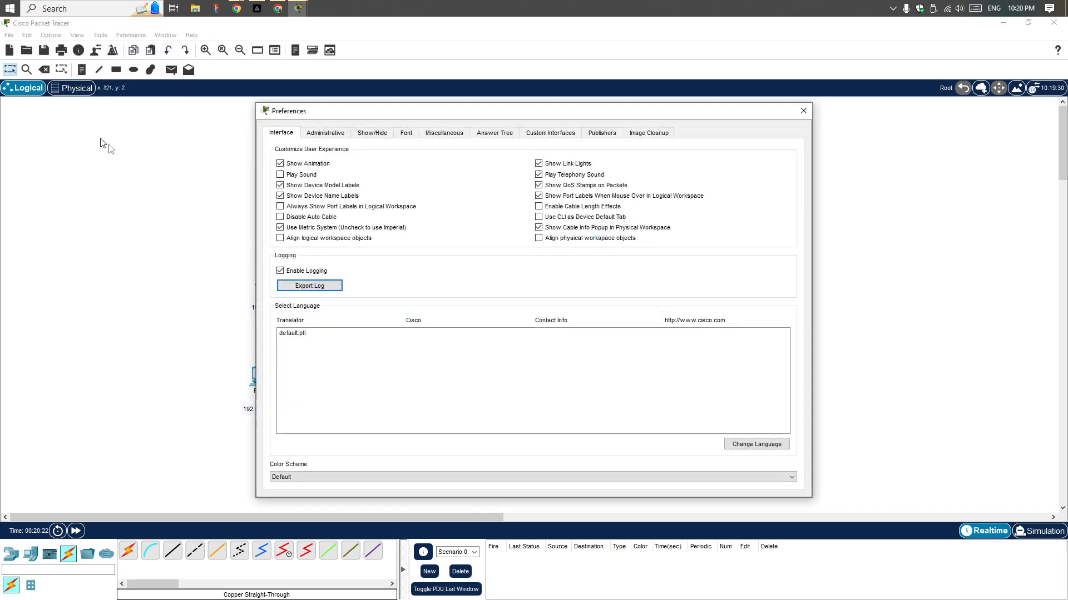
click(309, 206)
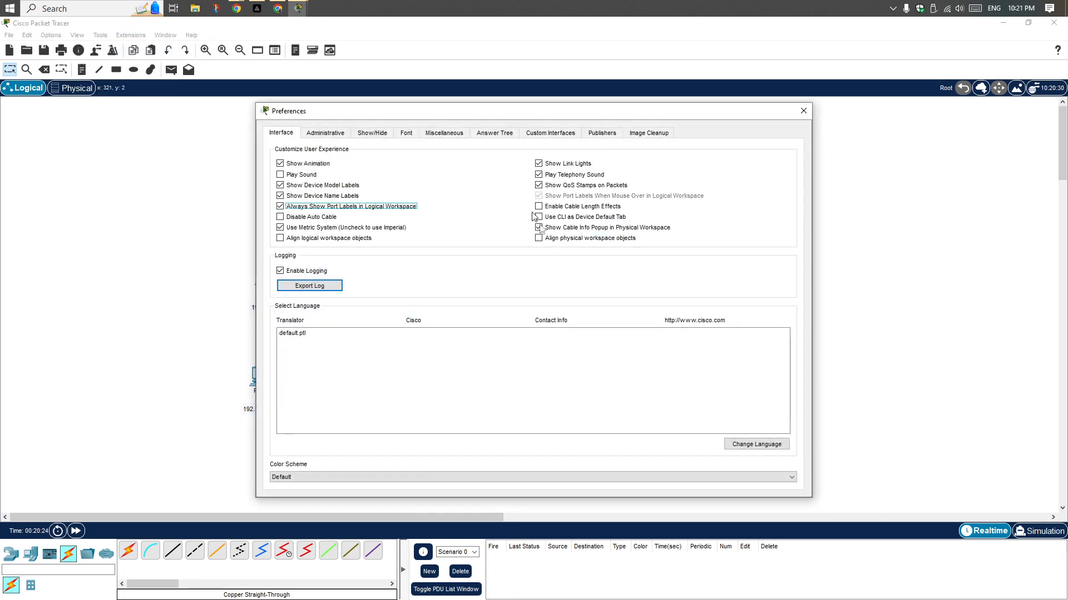
click(803, 111)
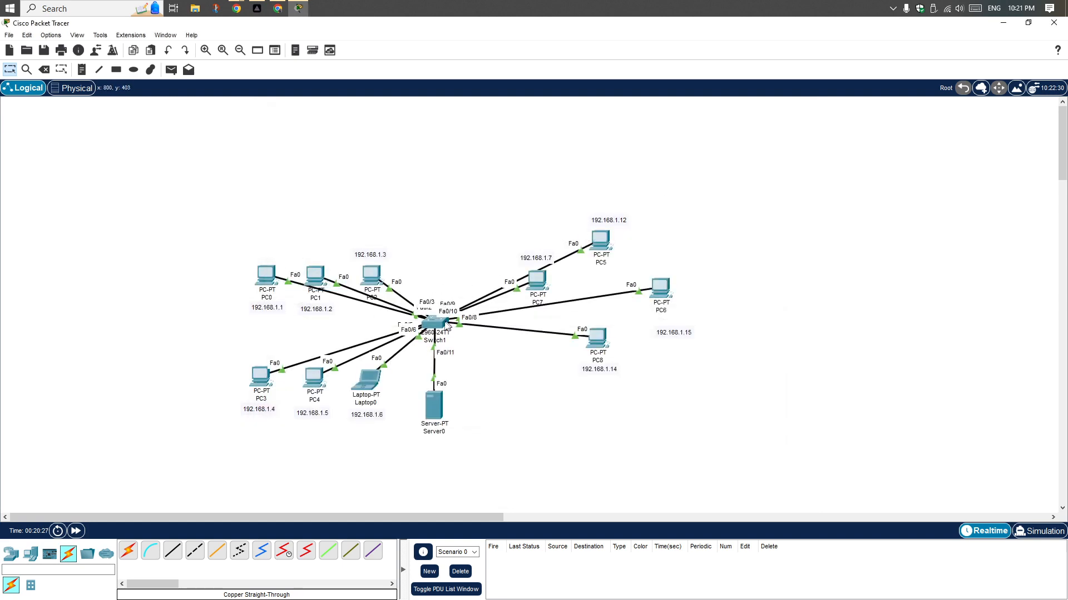
mouse_move(436, 327)
mouse_down()
mouse_move(455, 231)
mouse_move(438, 329)
mouse_up()
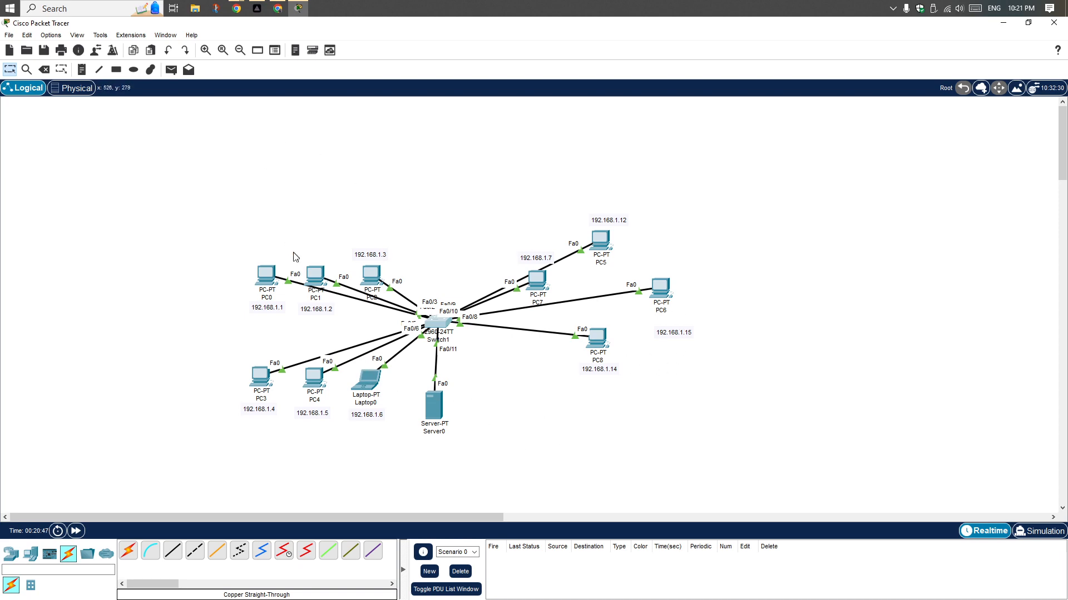
click(435, 406)
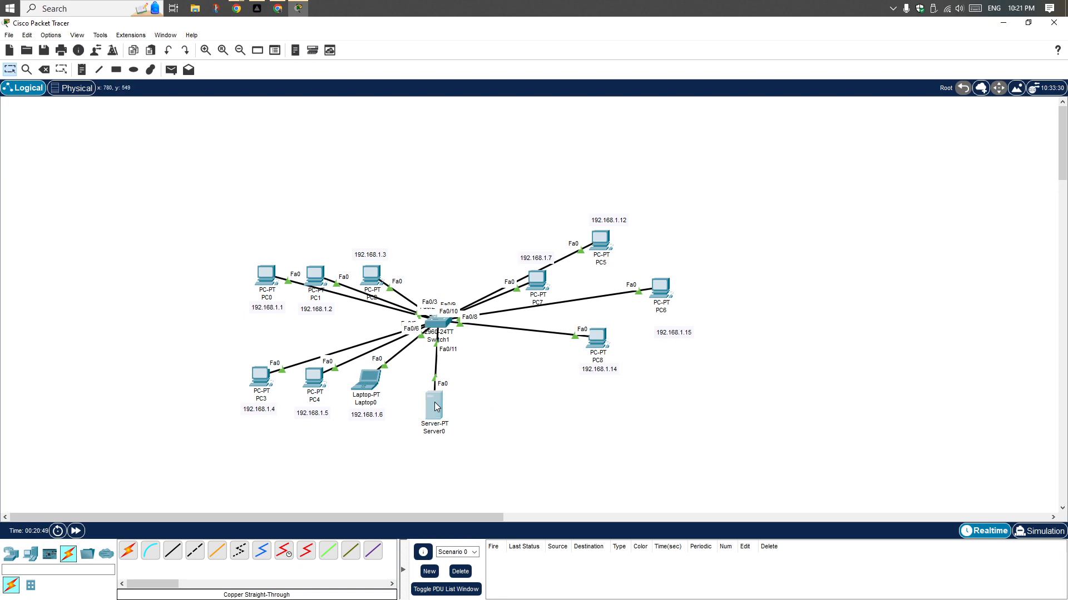
click(568, 215)
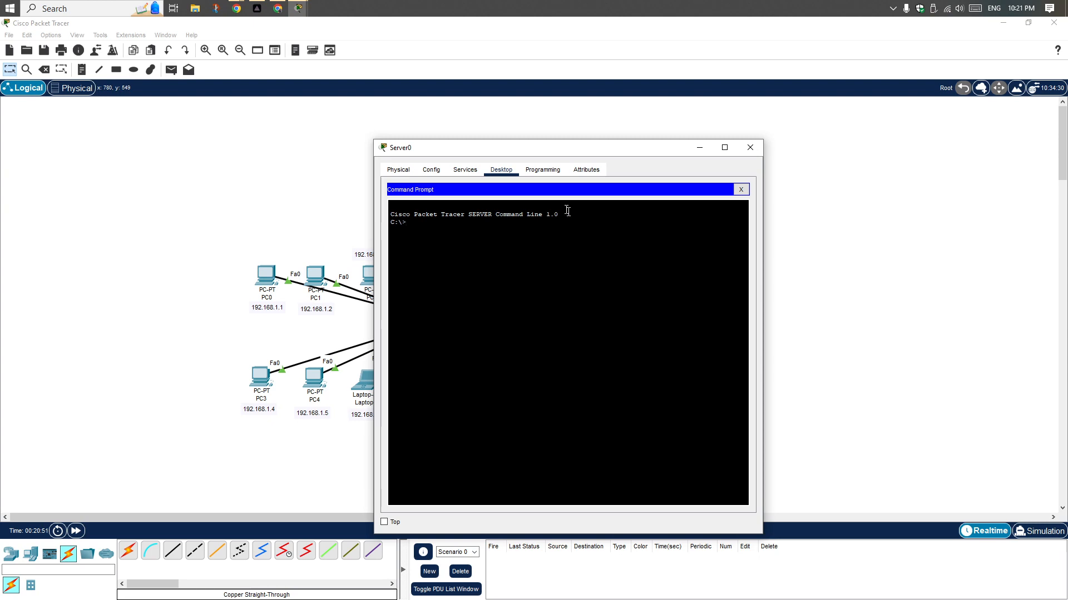
click(741, 190)
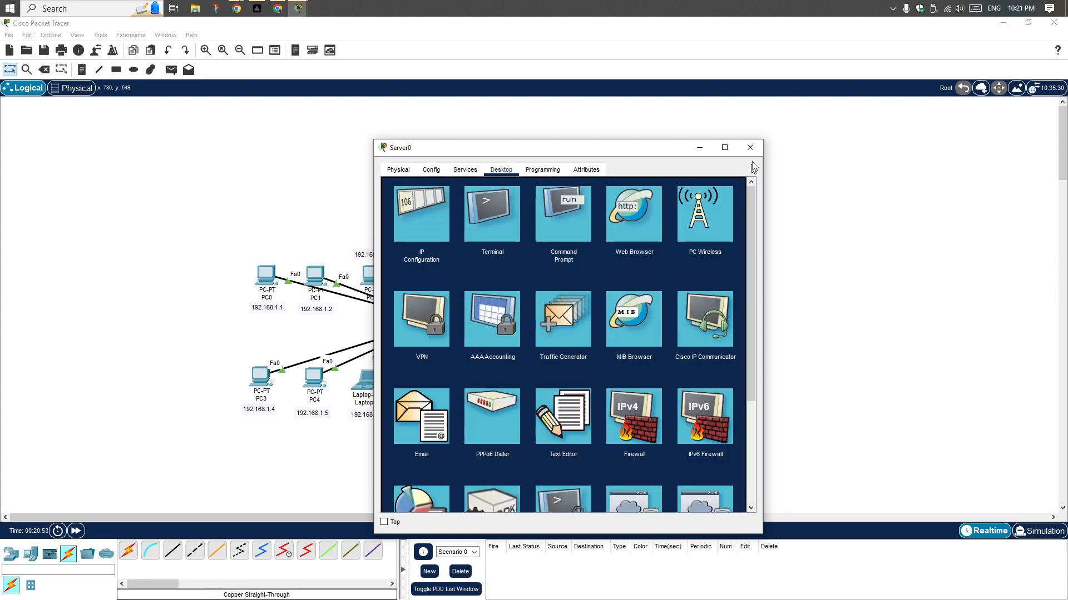
click(750, 147)
Ping 192.168.1.1 from Server0's command prompt and examine the packet statistics
click(435, 406)
click(570, 229)
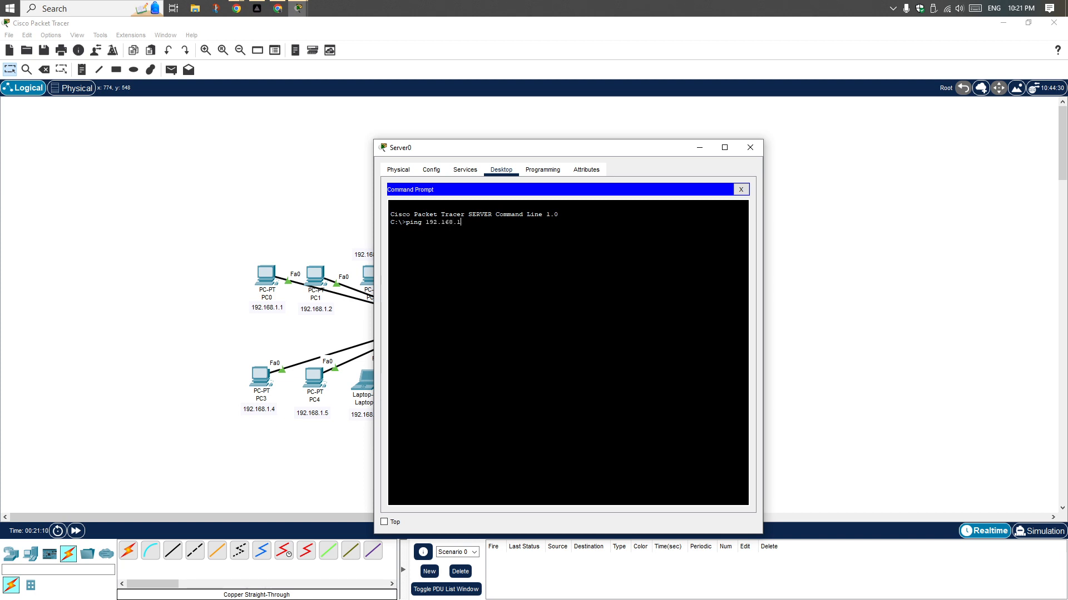
text(.1)
key(Return)
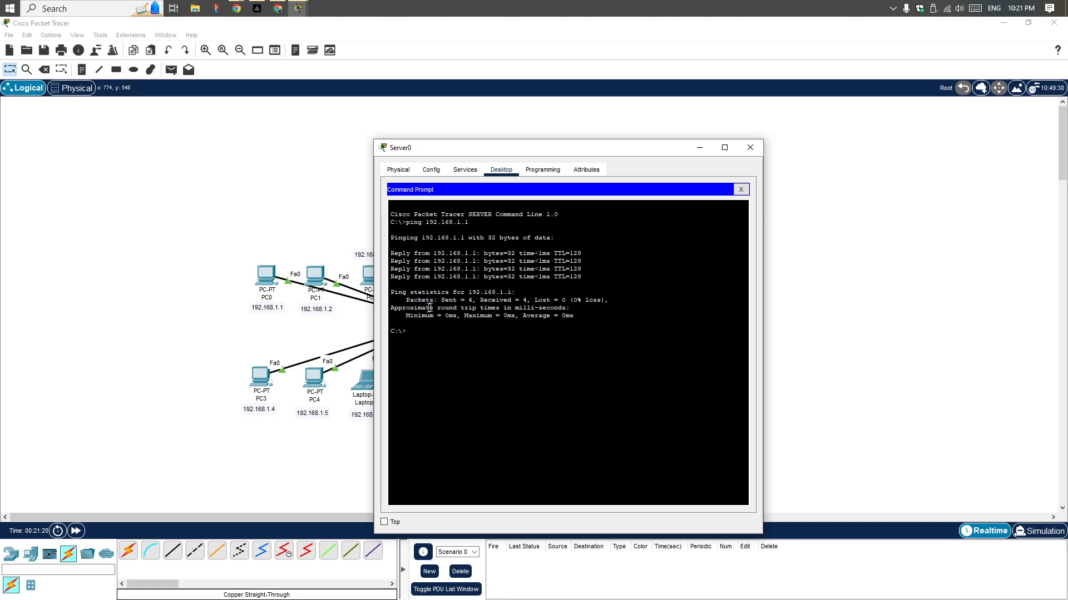
drag(441, 301, 563, 300)
click(605, 300)
click(257, 9)
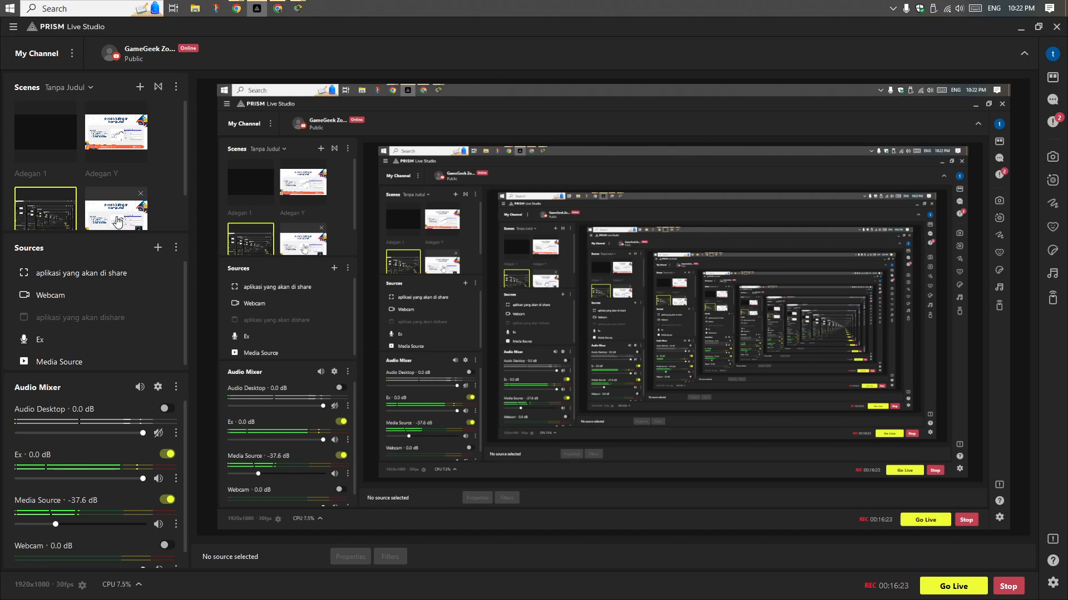
click(116, 222)
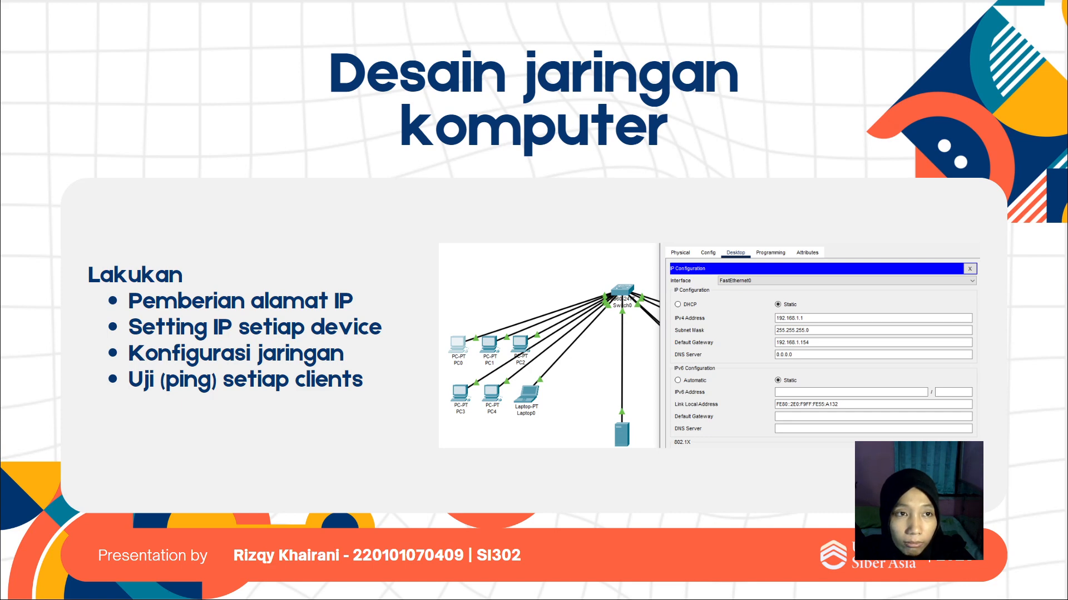
click(283, 58)
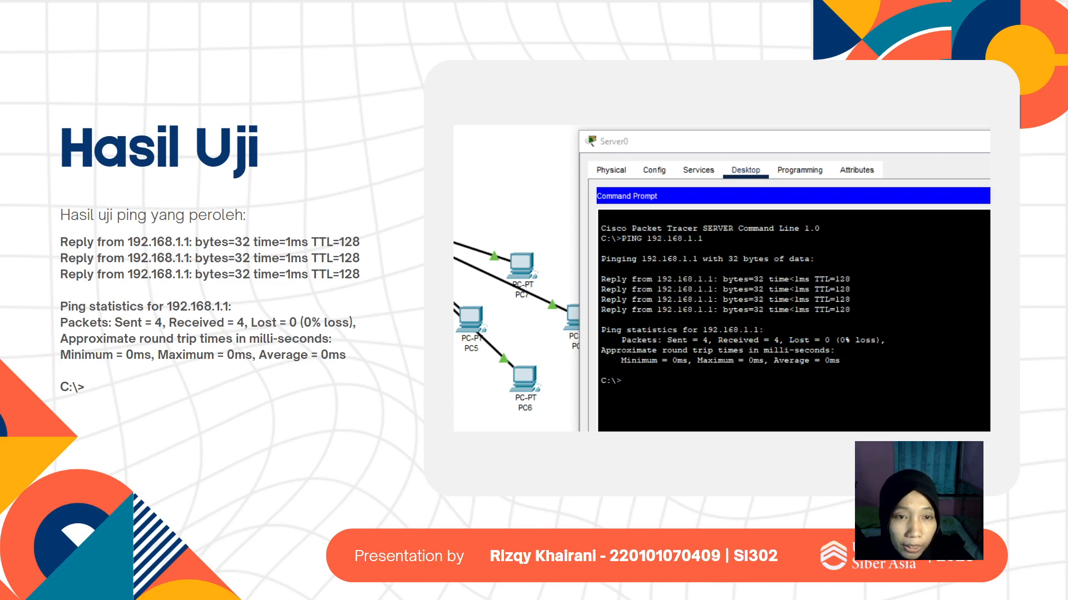
key(Right)
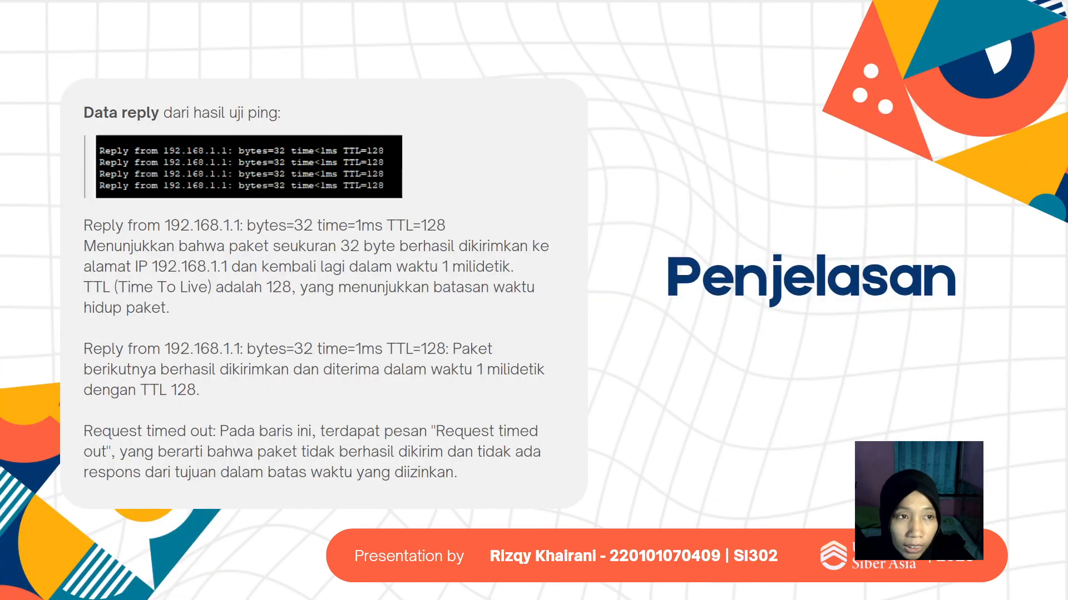
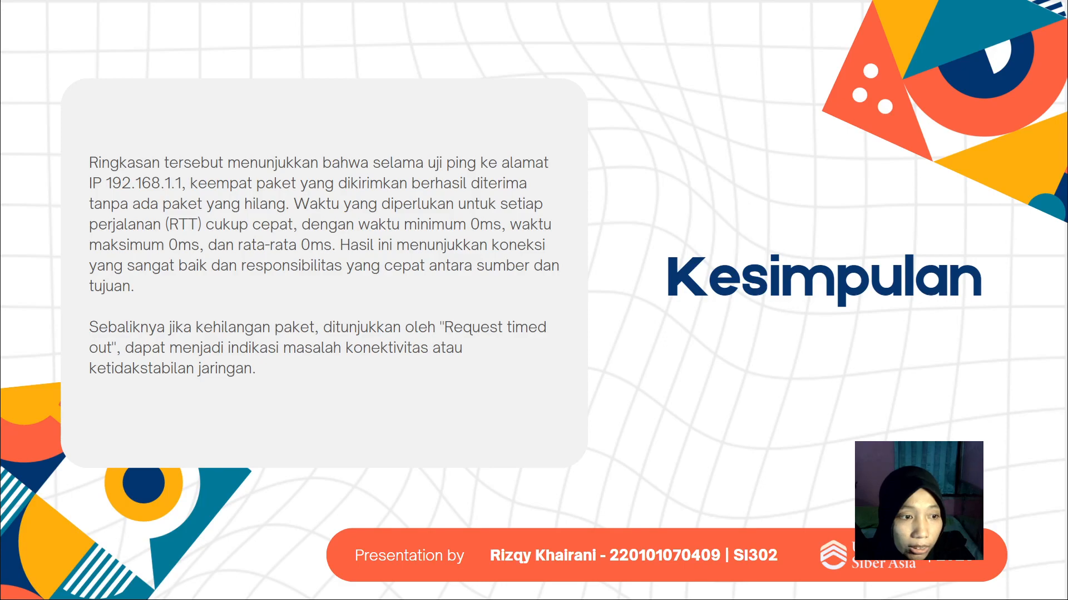
Switch to Cisco Packet Tracer and open the recent file kompleks.pkt, saving the current network under the file name 1 first
click(47, 216)
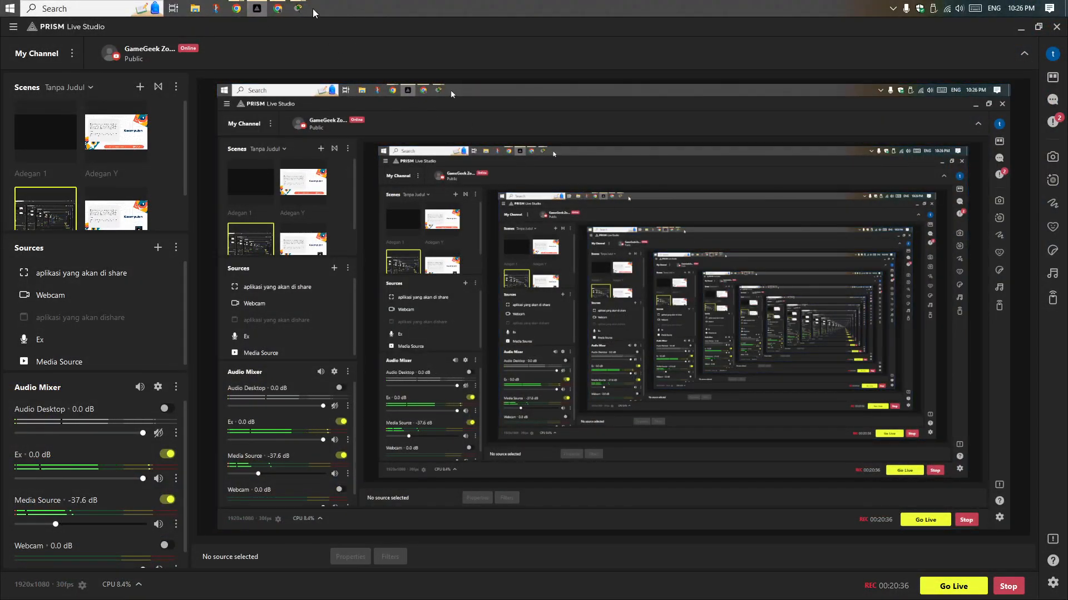
mouse_move(302, 10)
click(285, 70)
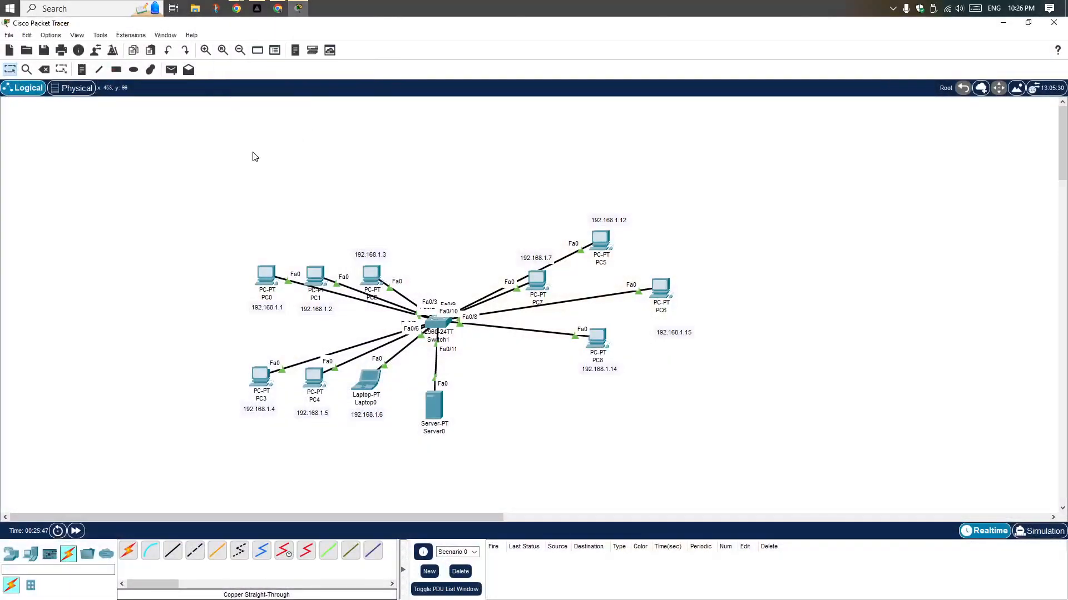
click(9, 35)
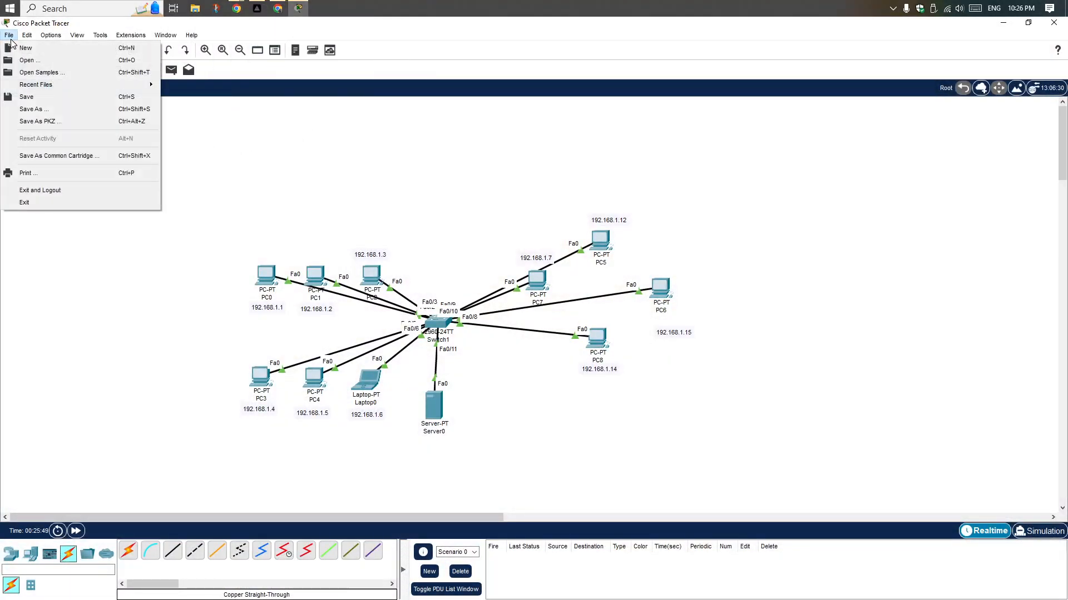
mouse_move(70, 85)
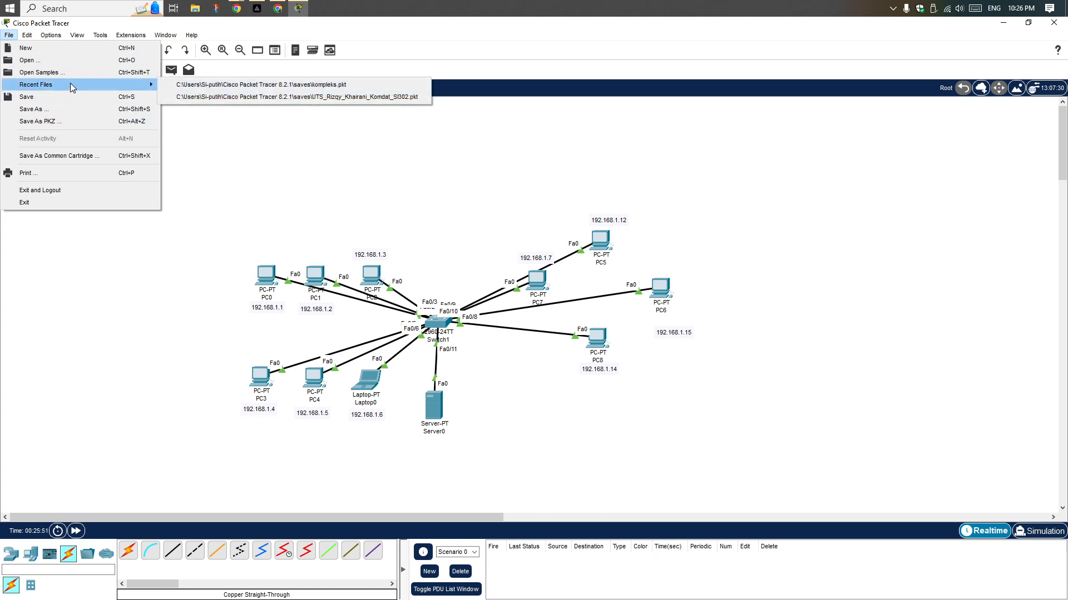
click(220, 85)
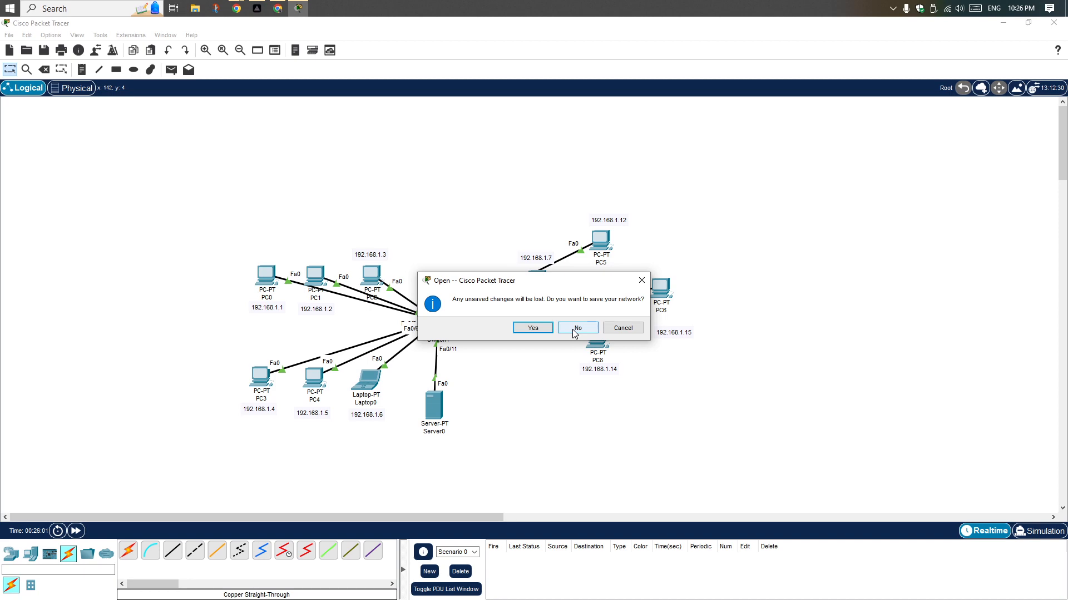
click(547, 328)
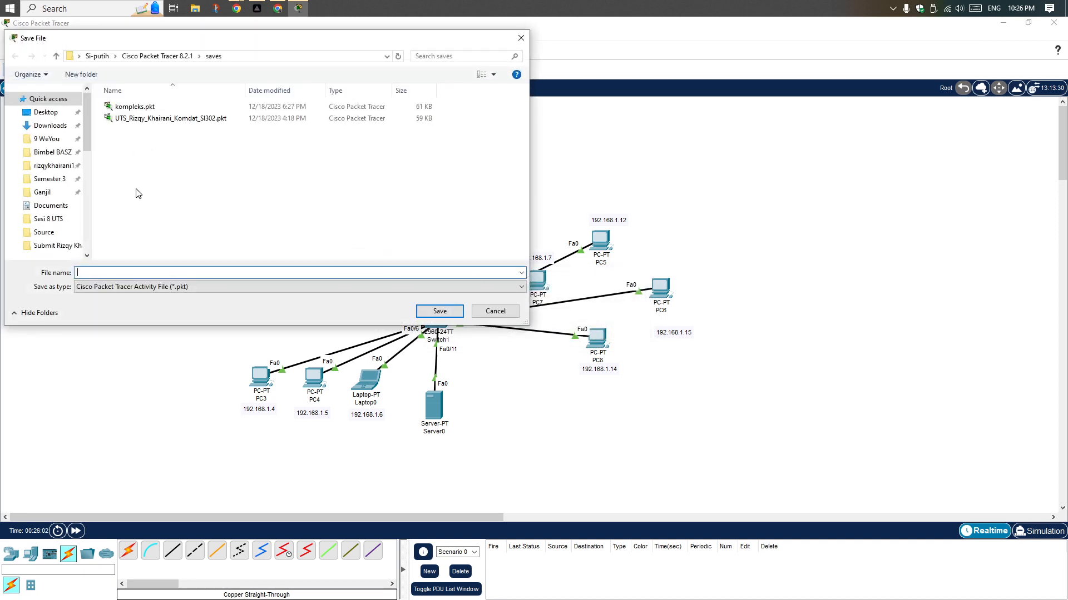
text(1)
click(444, 309)
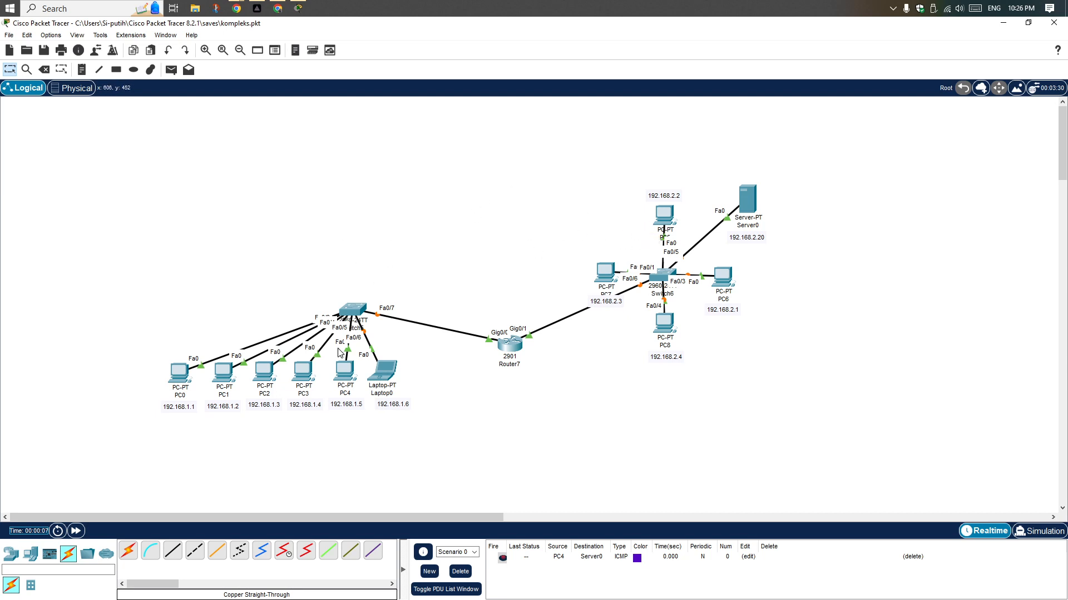
Turn off always showing port labels in the logical workspace, and delete the scenario containing the PC4-to-Server0 PDU
click(78, 36)
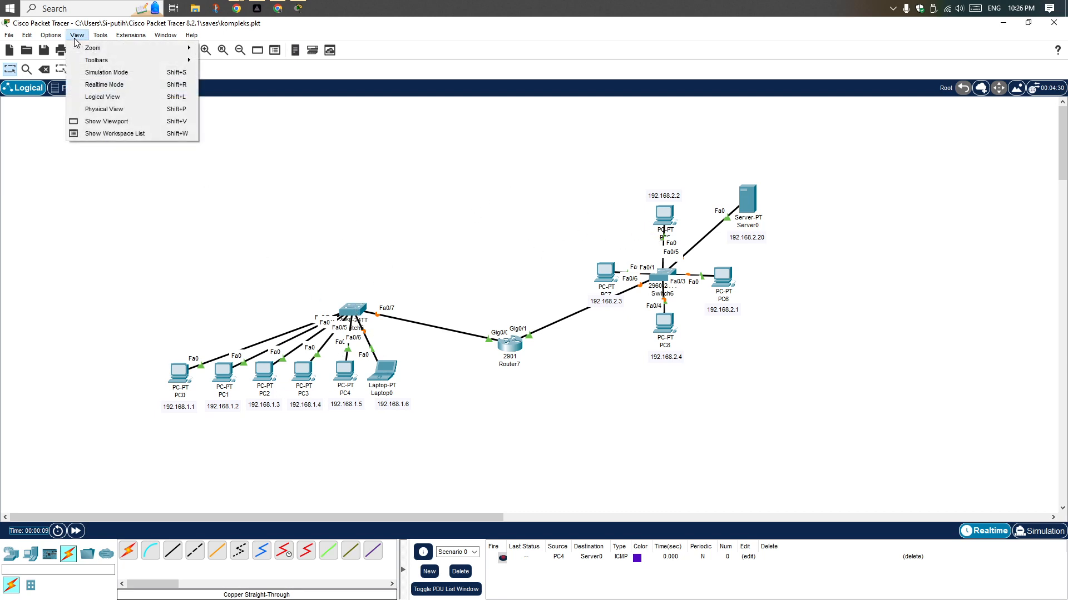
click(72, 48)
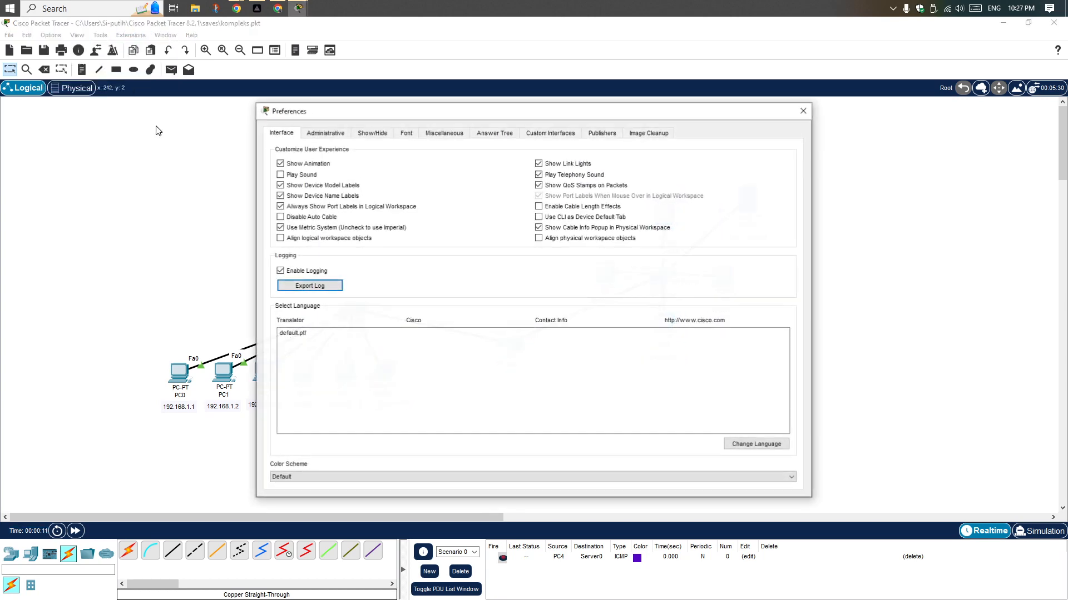
click(299, 208)
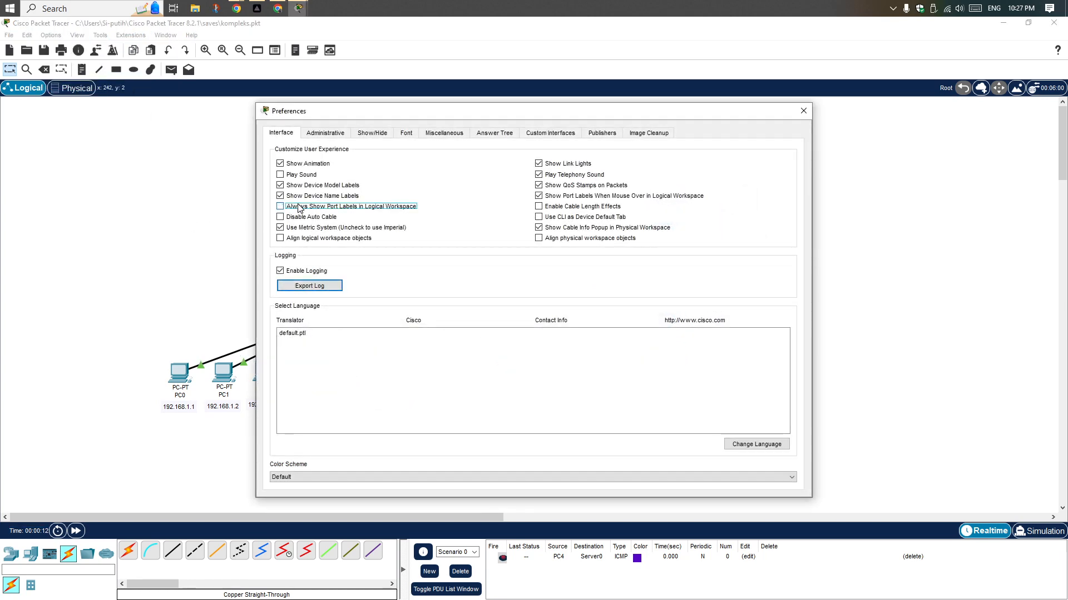
click(803, 110)
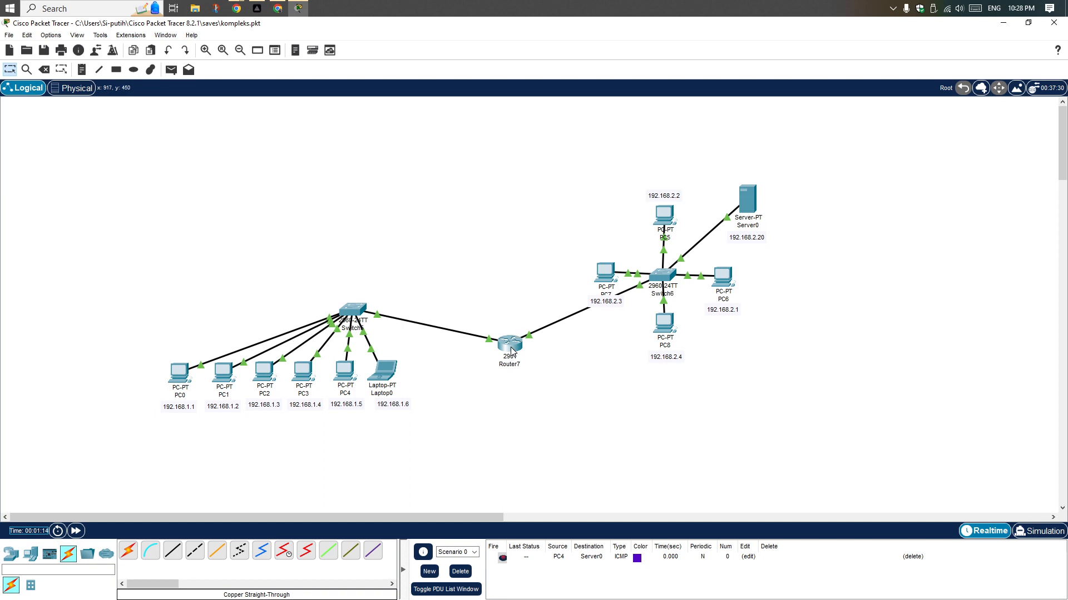
mouse_move(512, 348)
click(459, 572)
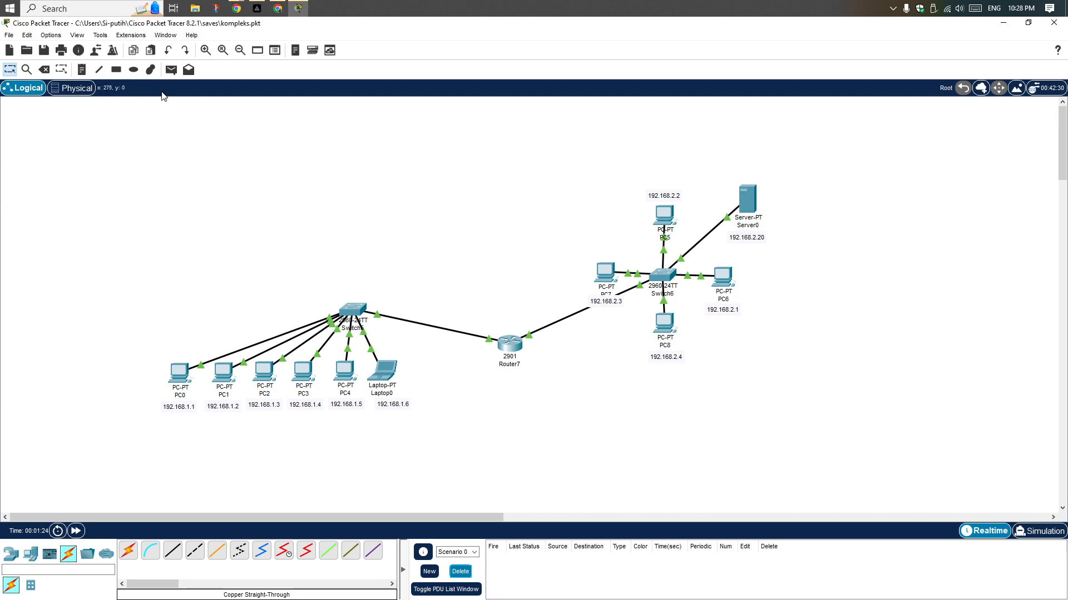
Ping 192.168.2.2 from PC0's command prompt, moving the window clear of the devices on the 192.168.2.x network
click(178, 382)
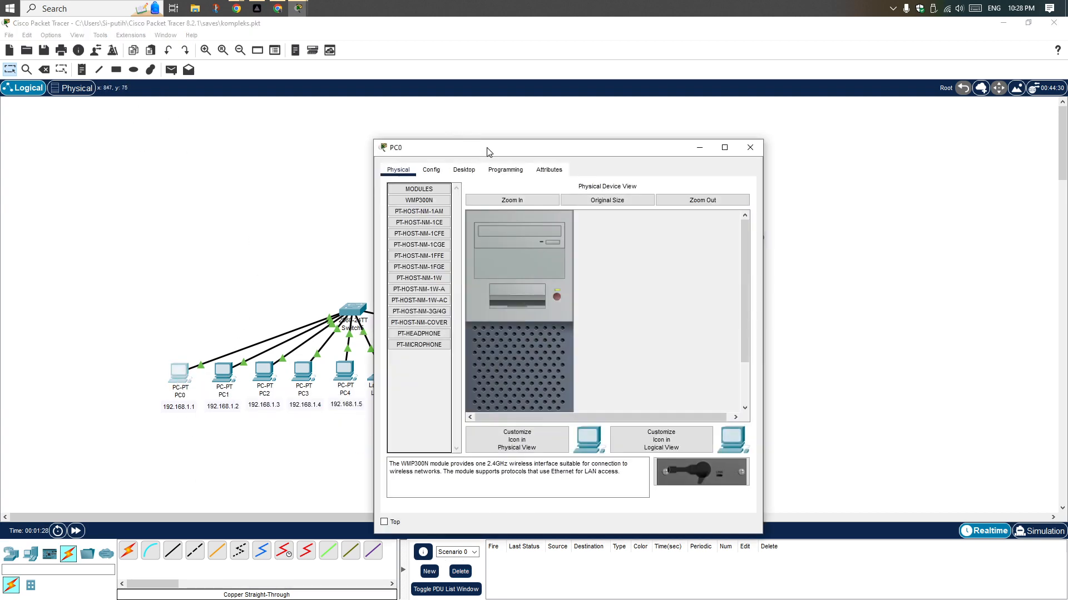
click(464, 169)
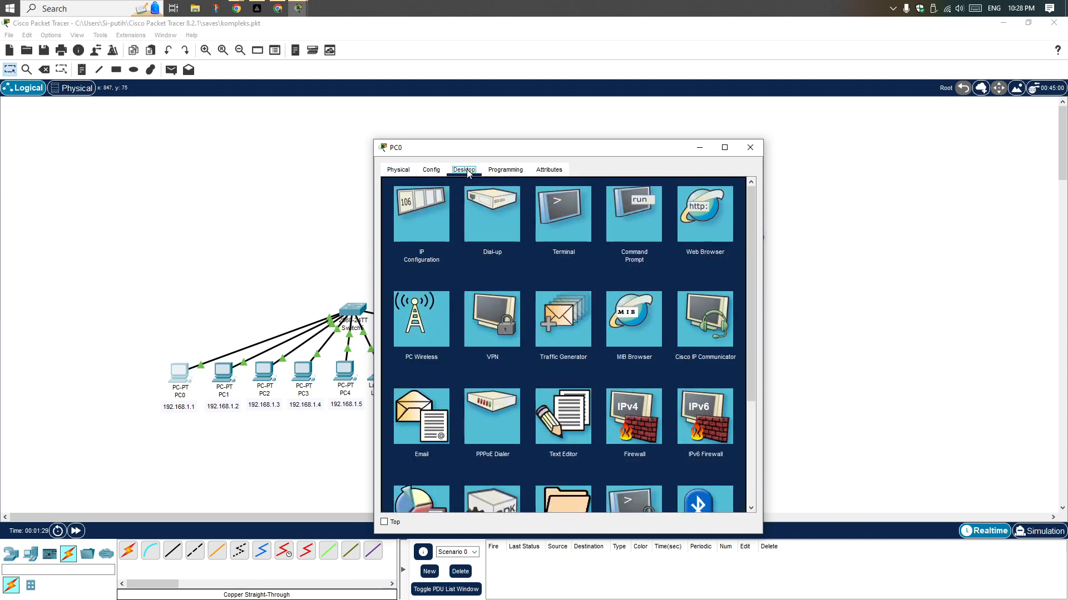
click(641, 235)
text(p)
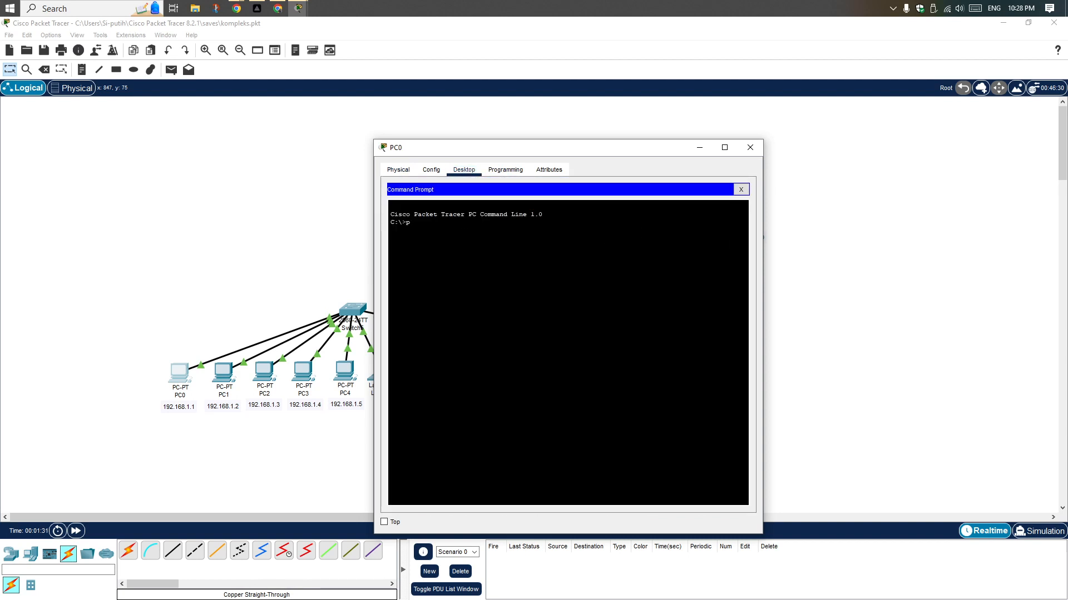
text(ing)
drag(532, 149, 327, 129)
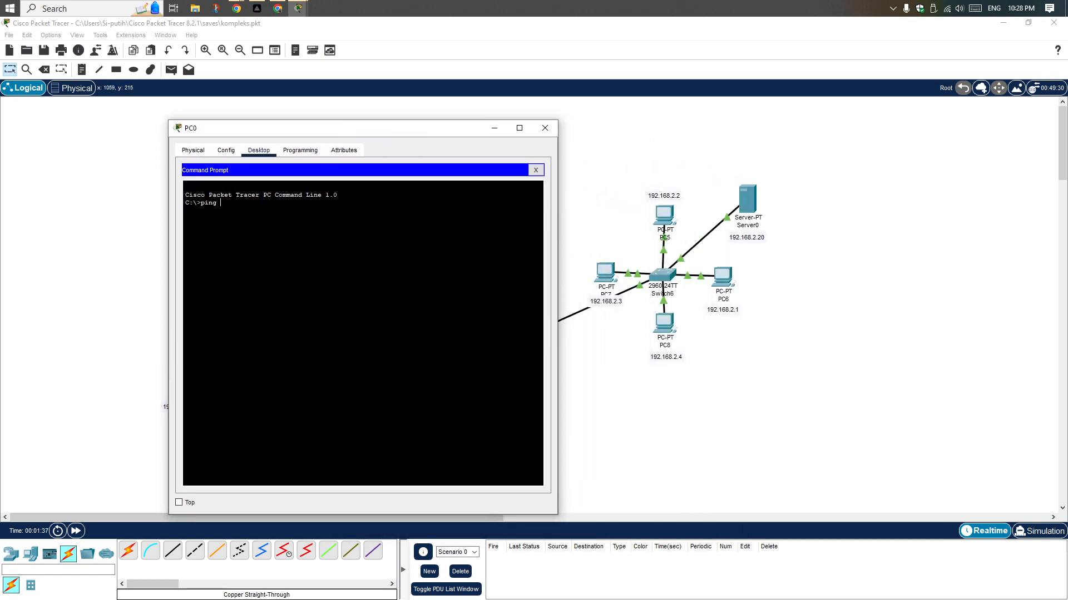
text(192.168.2.2)
key(Return)
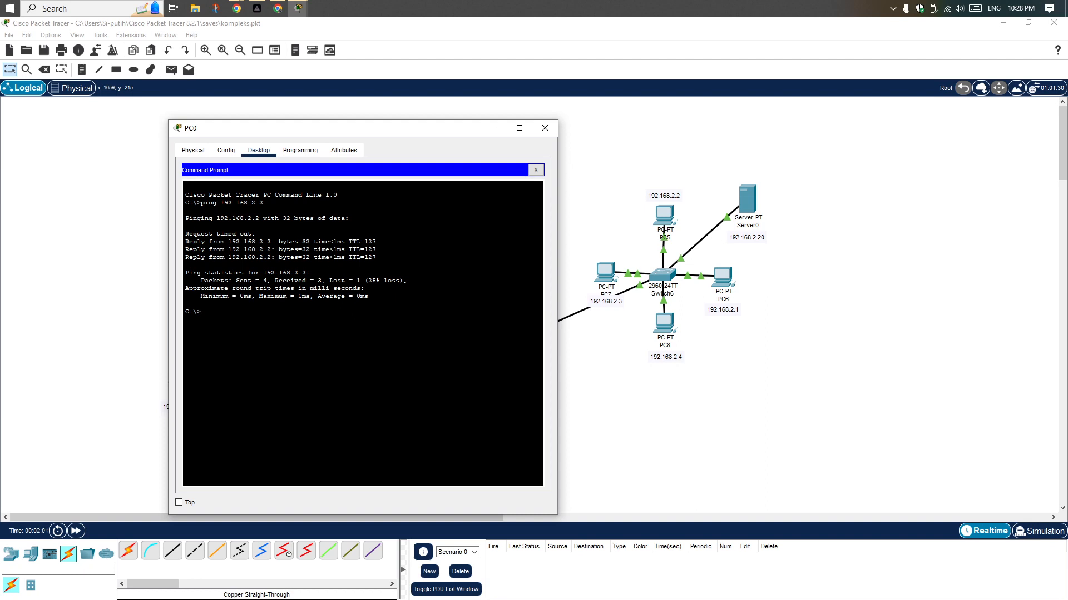
Examine the ping output for 192.168.2.2, comparing its reply lines with the received and lost packet statistics
drag(329, 280, 391, 280)
mouse_move(408, 281)
mouse_down()
mouse_move(331, 281)
mouse_move(407, 281)
mouse_up()
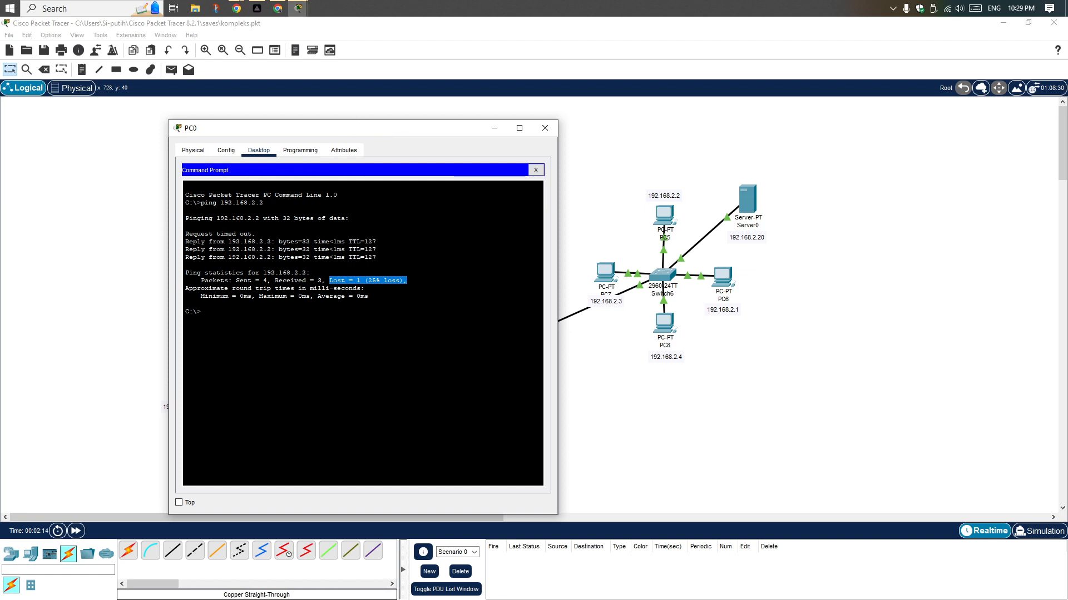
drag(189, 234, 257, 234)
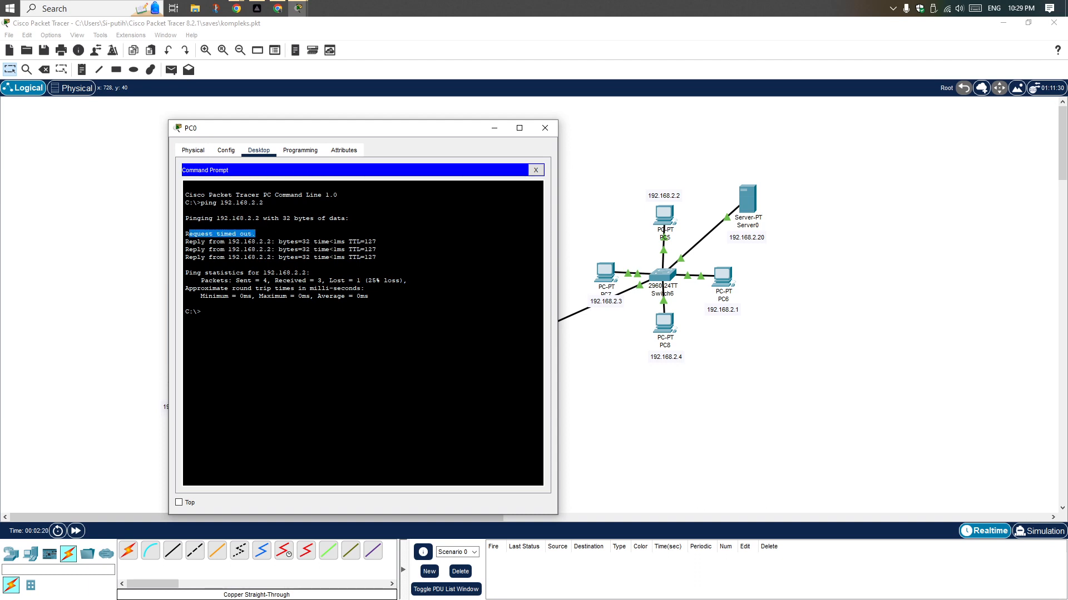
click(300, 256)
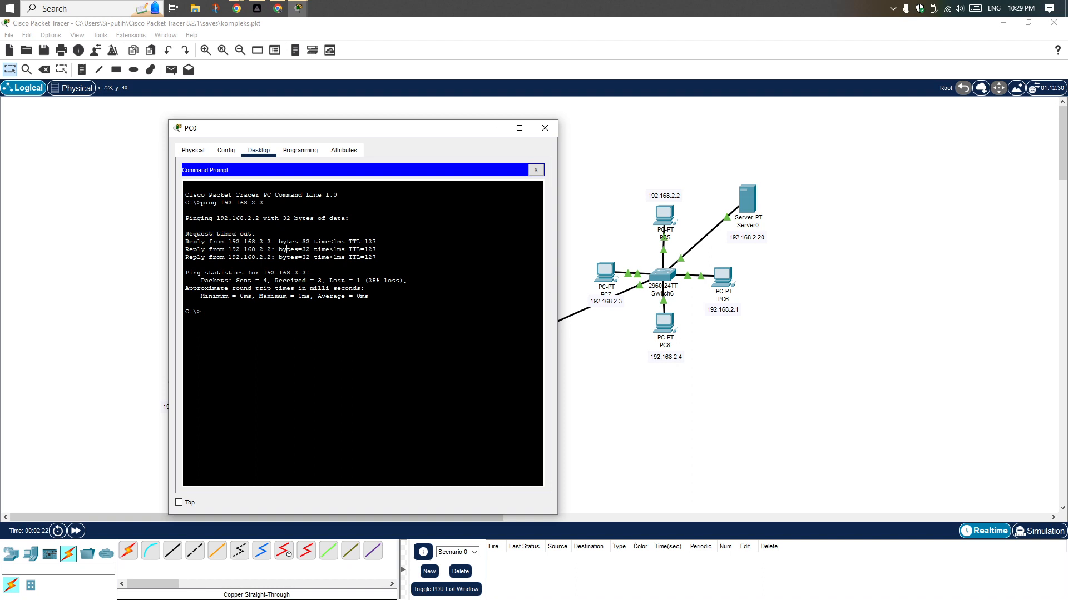
drag(275, 280, 330, 281)
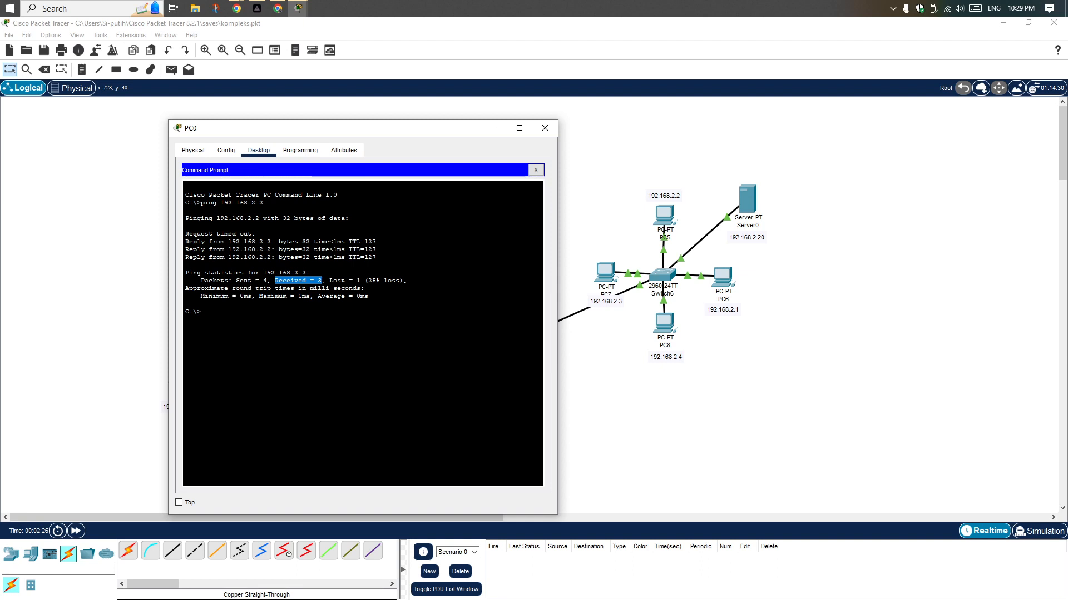
drag(329, 281, 360, 281)
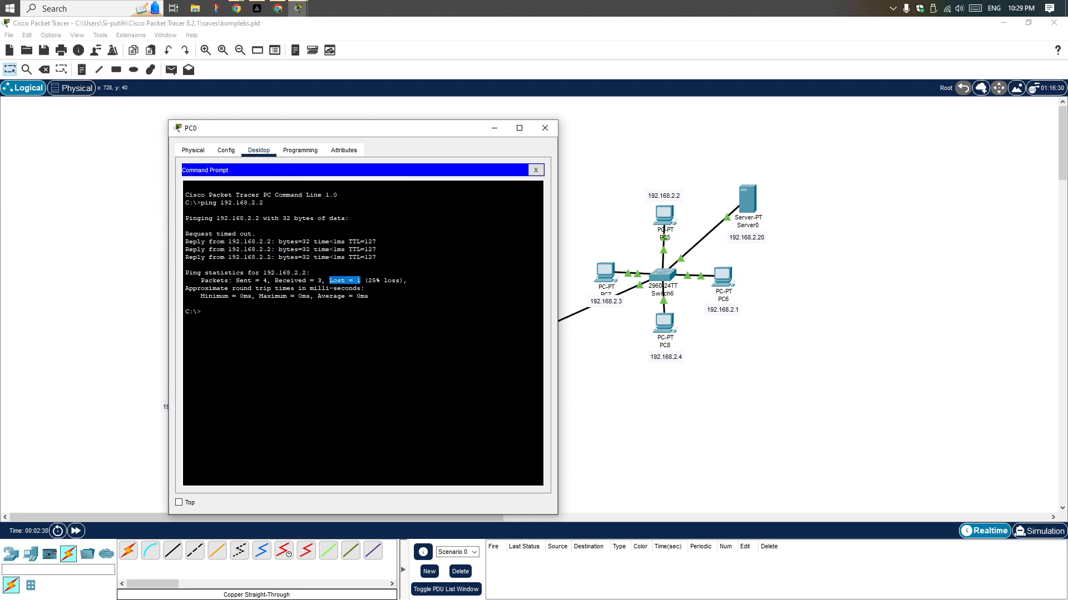
drag(368, 281, 380, 281)
click(366, 287)
Ping Server0 at 192.168.2.20 from PC0's command prompt and close the PC0 window
drag(419, 131, 586, 145)
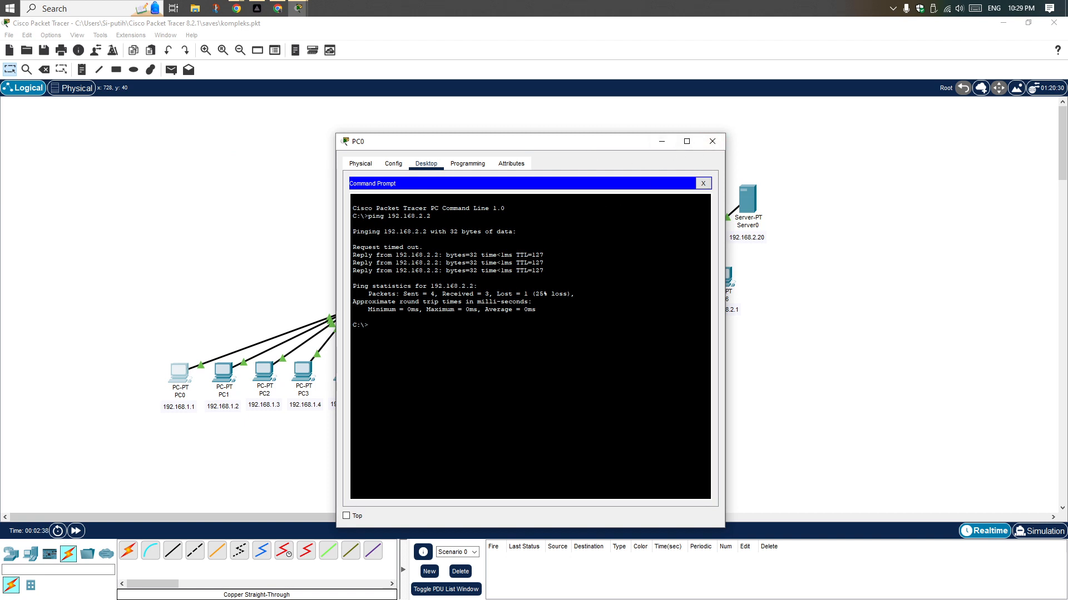
drag(469, 147, 327, 143)
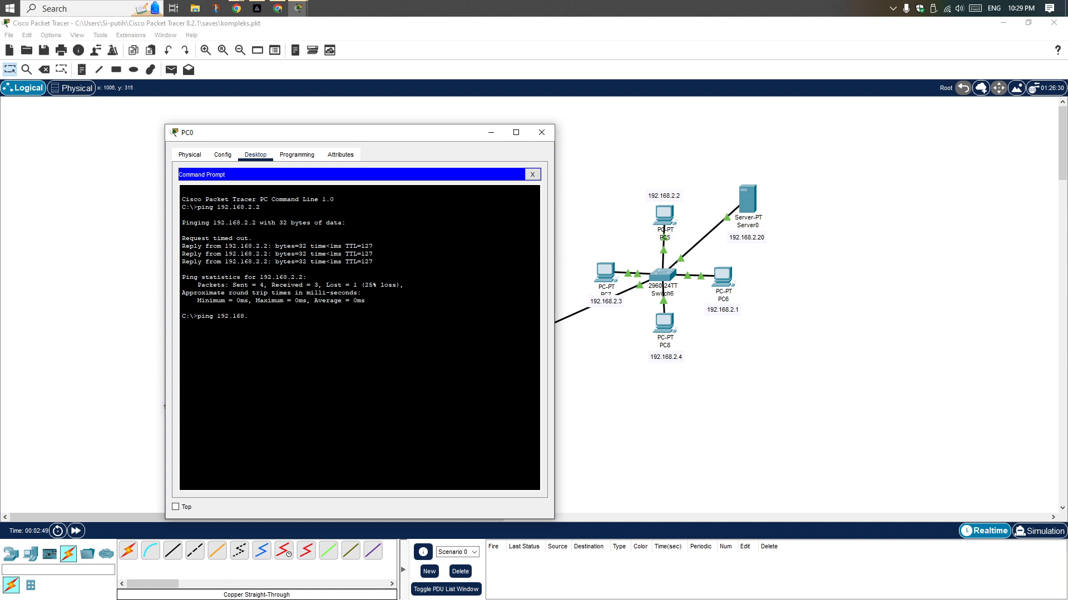
text(2.20)
key(Return)
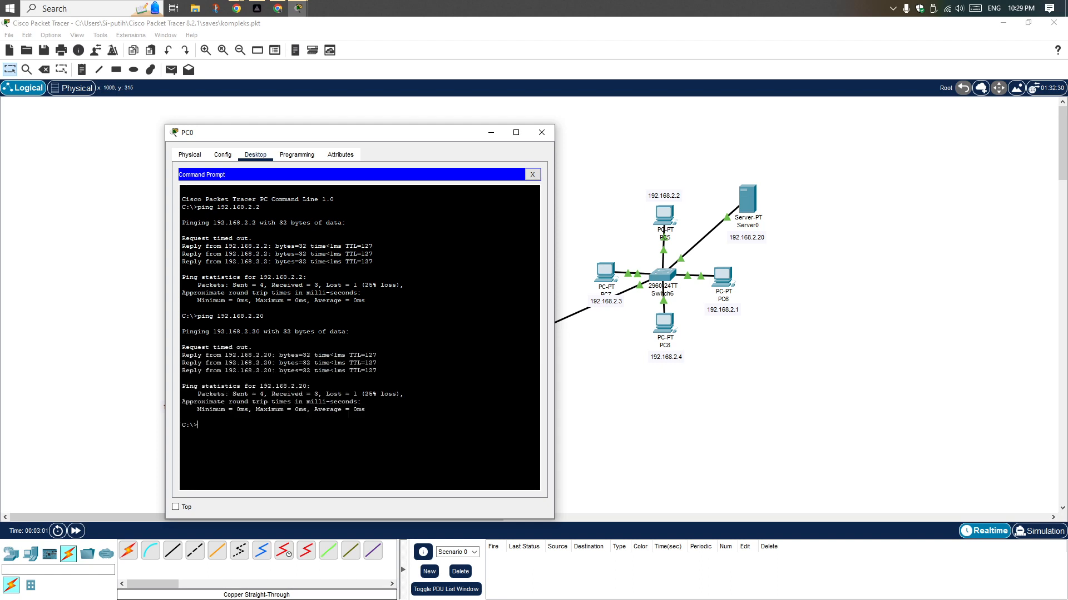
click(541, 133)
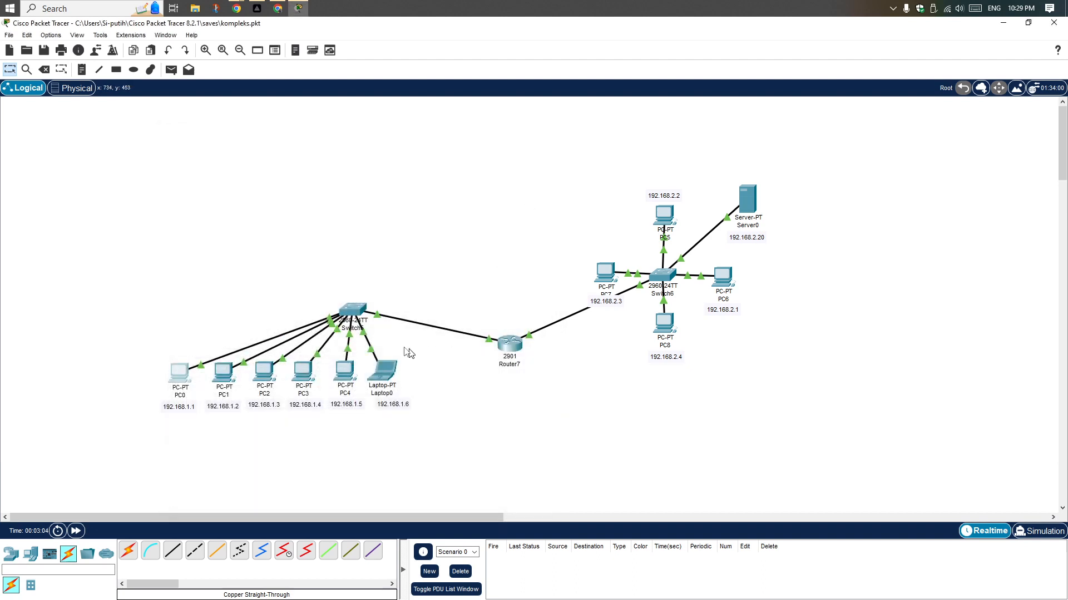
Send a simple PDU from PC0 to PC1 to test connectivity within the 192.168.1.x network
click(174, 73)
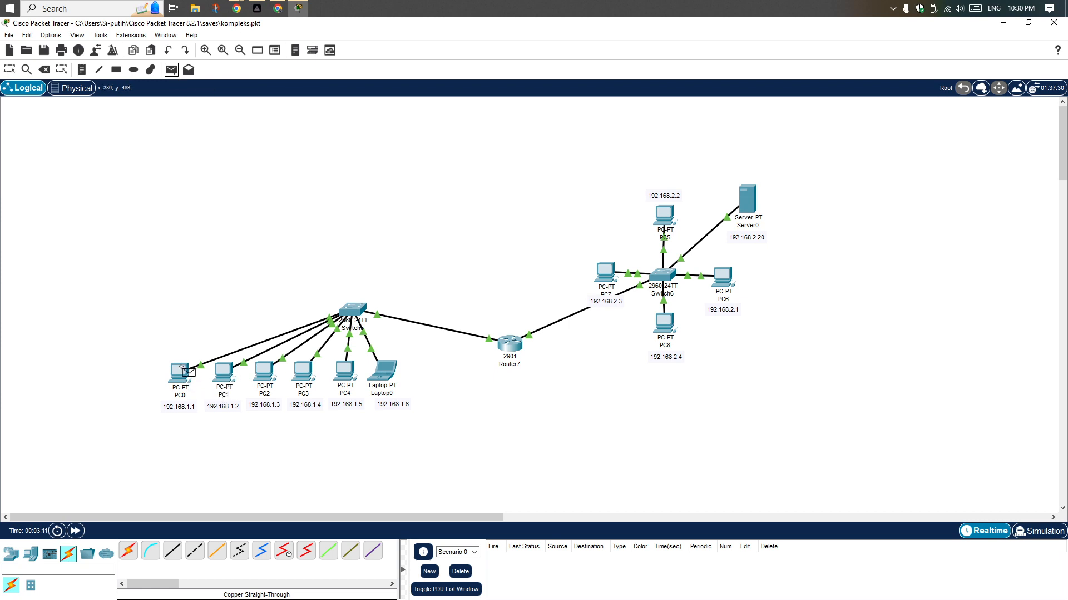
mouse_move(182, 368)
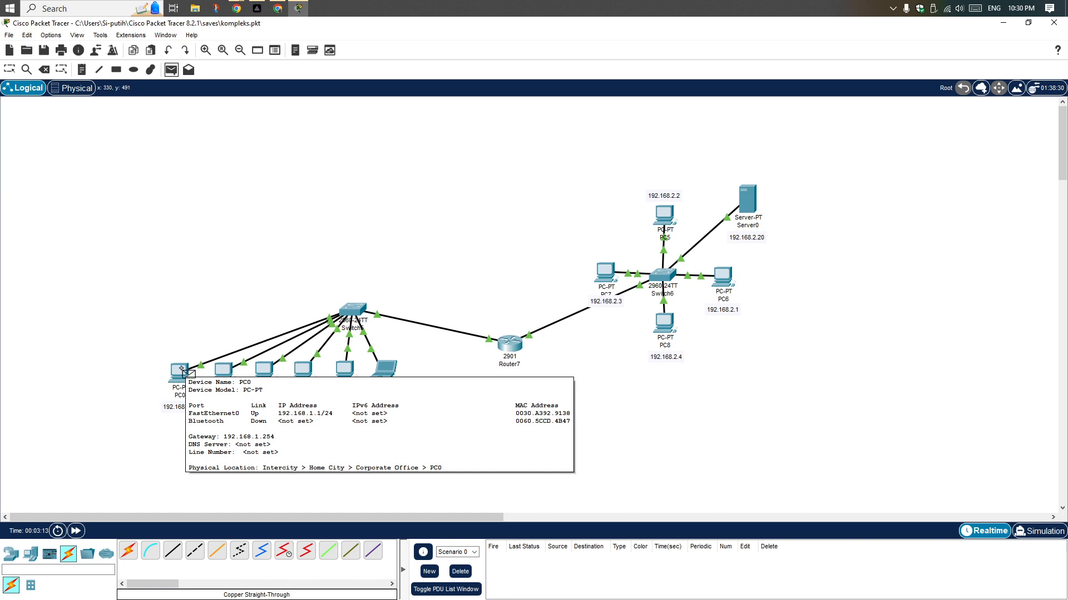
click(183, 372)
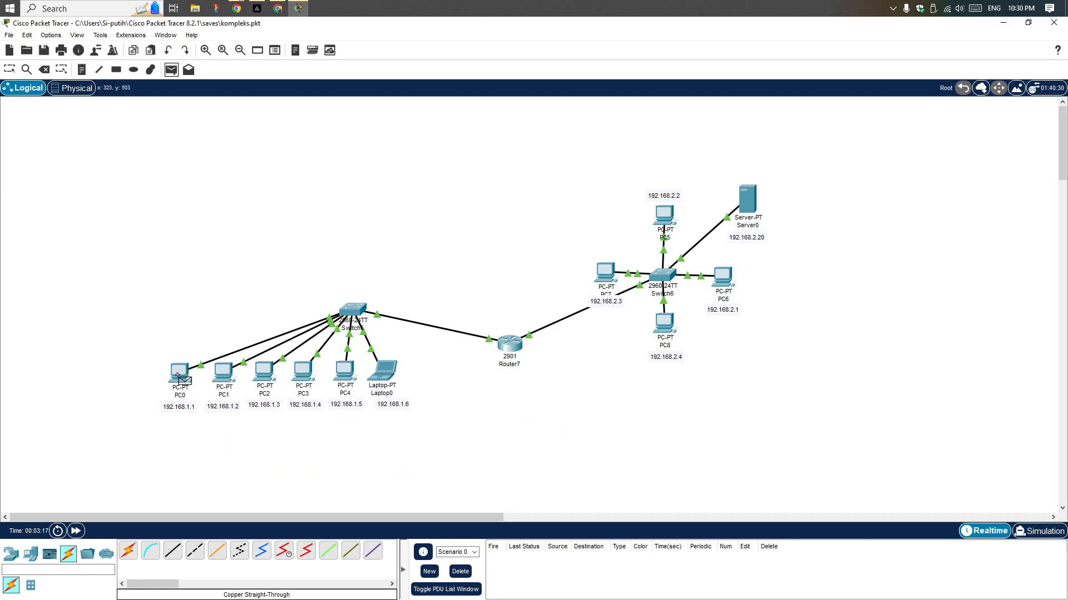
mouse_move(178, 372)
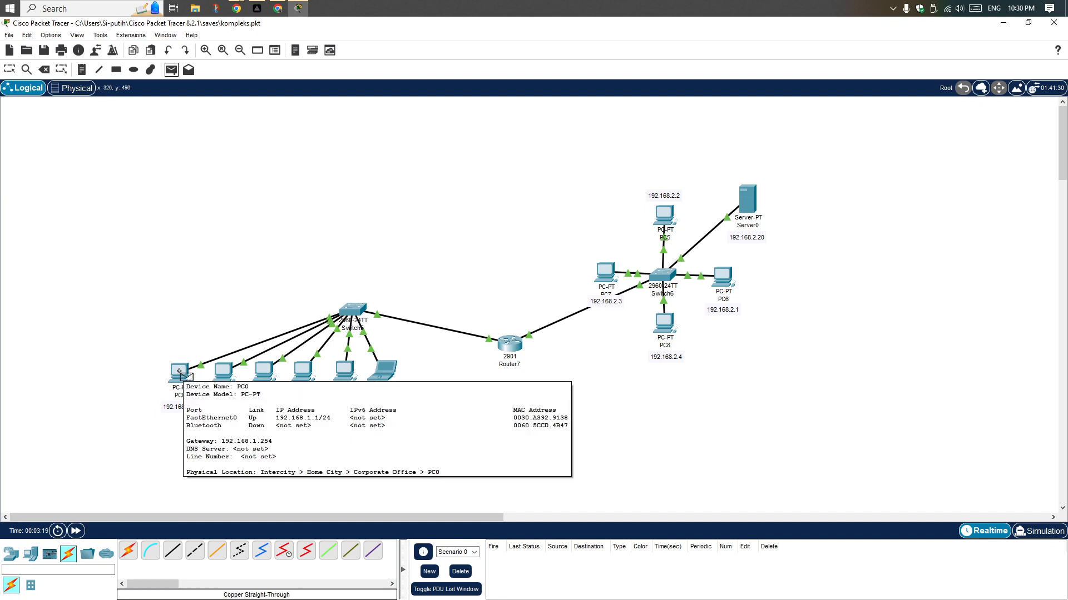
click(225, 374)
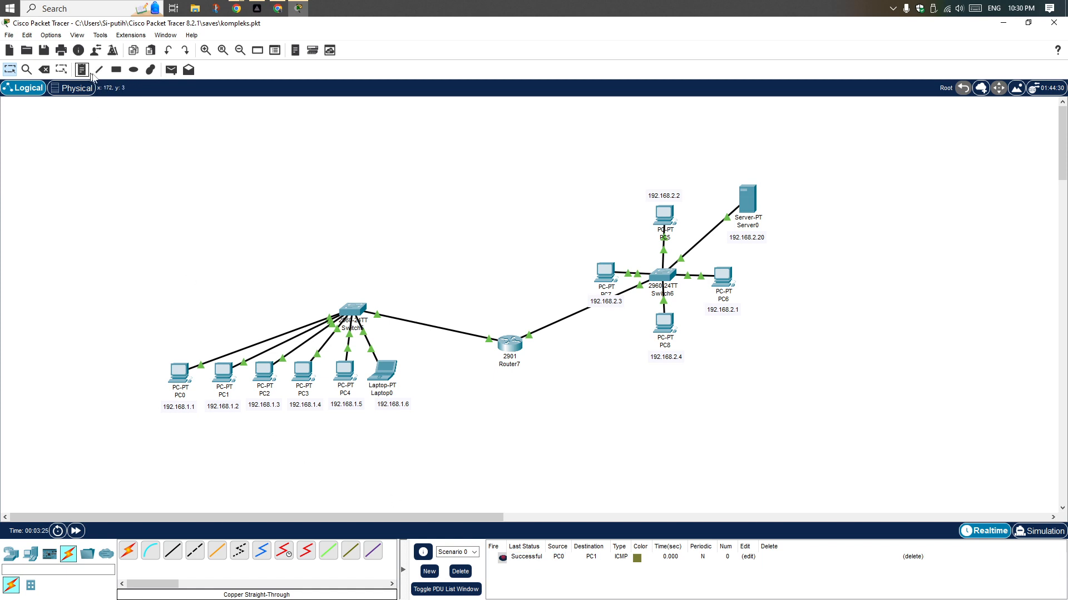
Send a simple PDU from Laptop0 to PC7 to test connectivity across the router
click(171, 69)
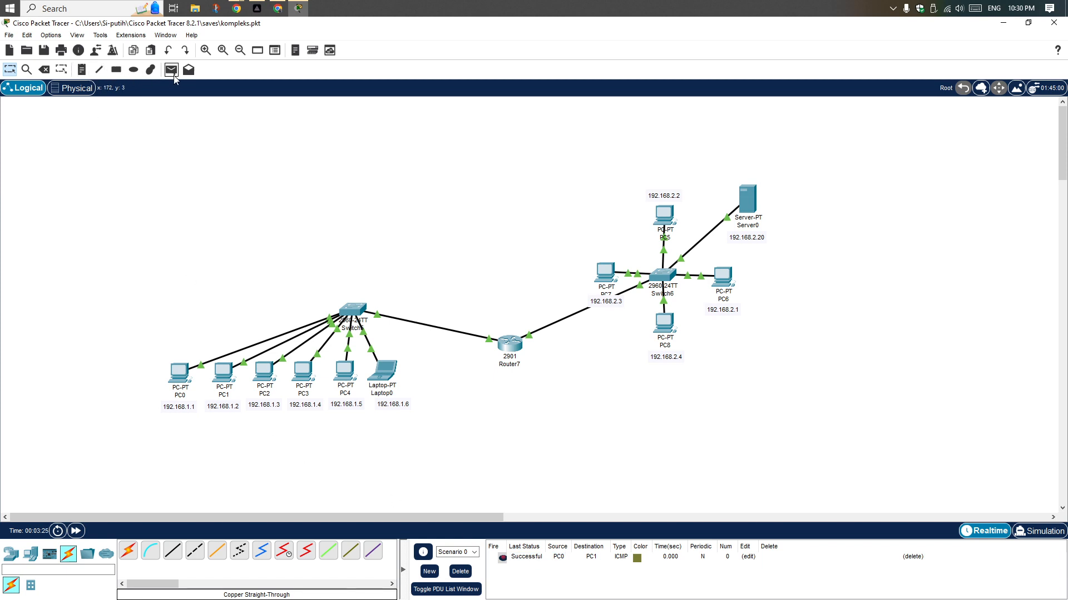
click(384, 371)
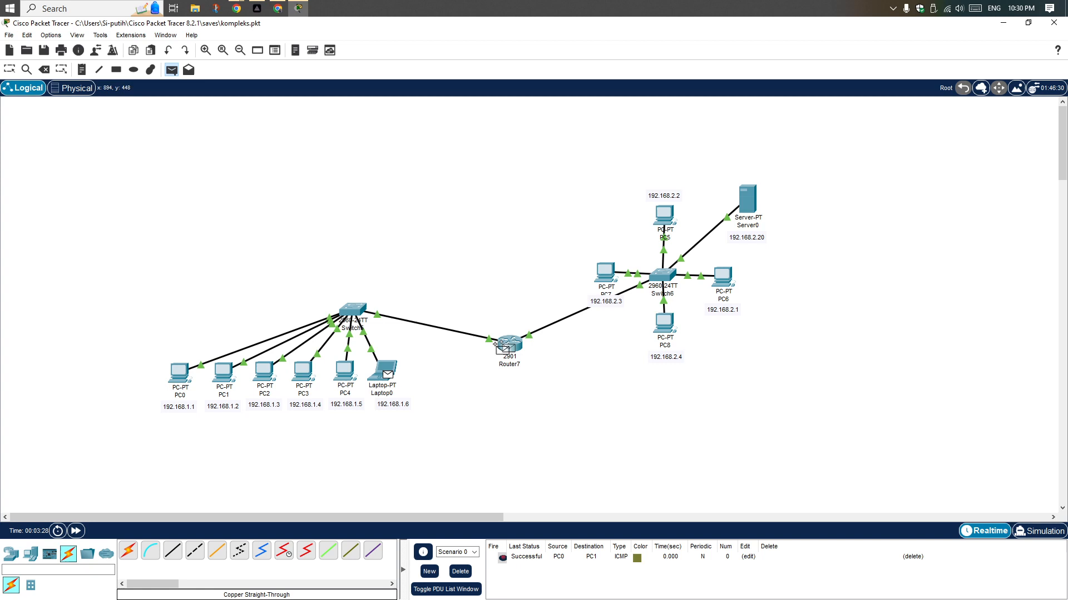
click(606, 272)
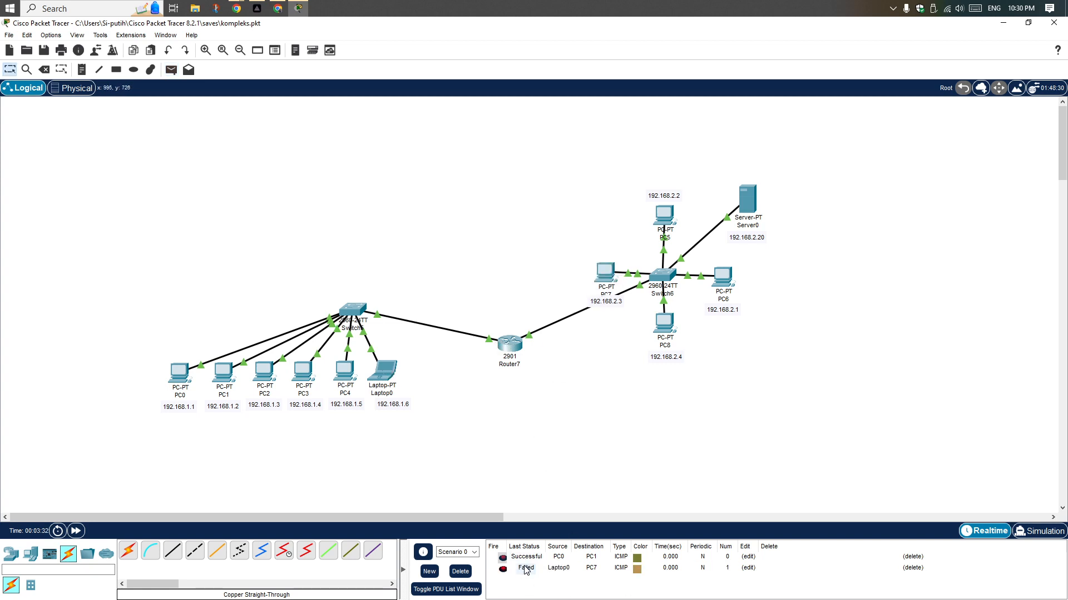
Resend a simple PDU from Laptop0 to PC7, and send another from PC3 to Server0 across the router
click(171, 70)
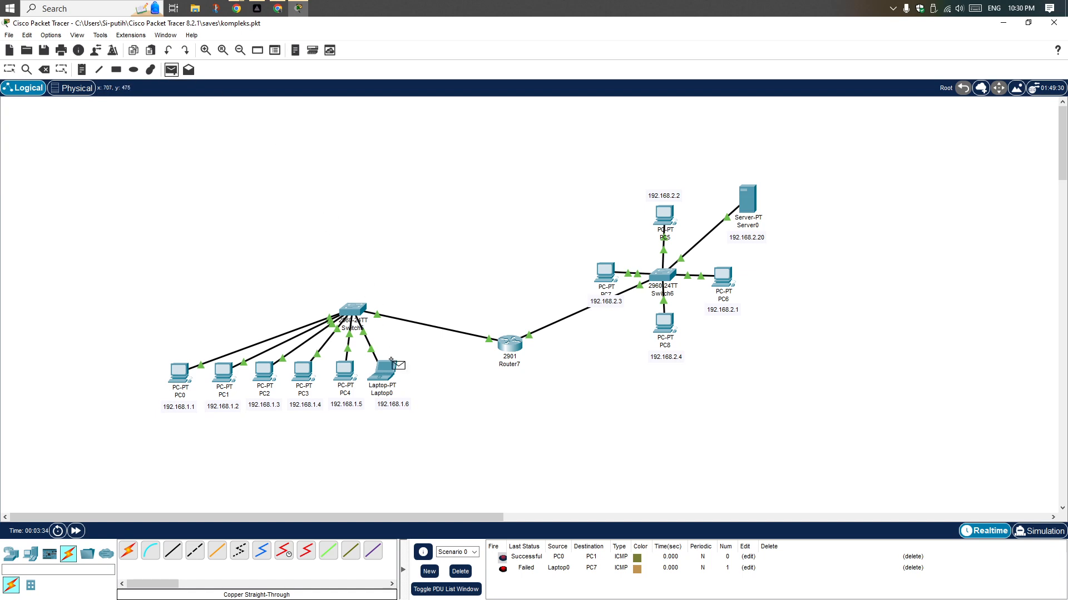
click(607, 272)
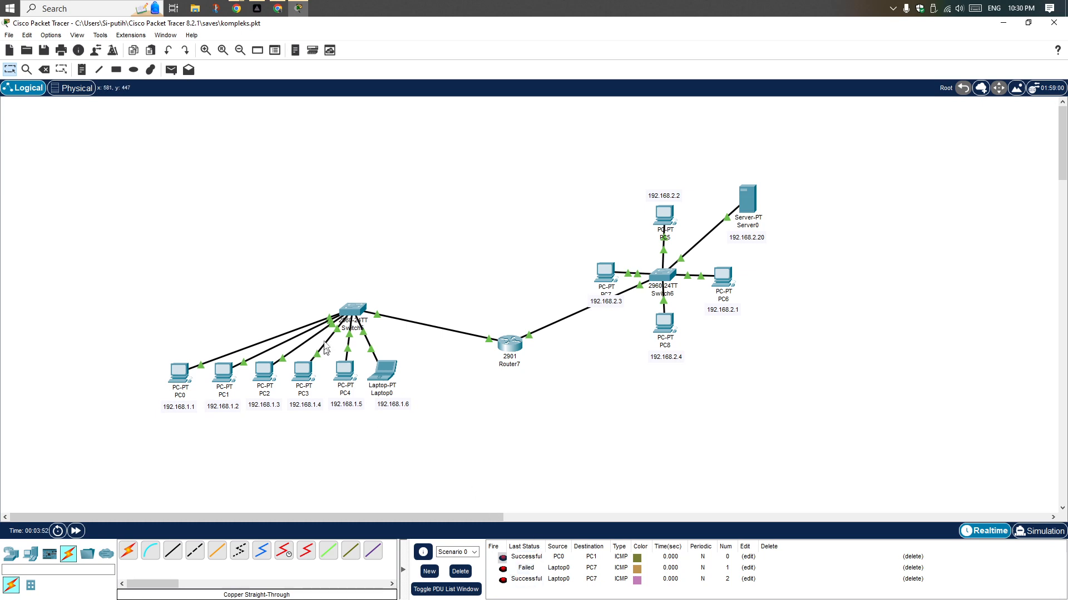
click(177, 72)
click(304, 374)
click(751, 205)
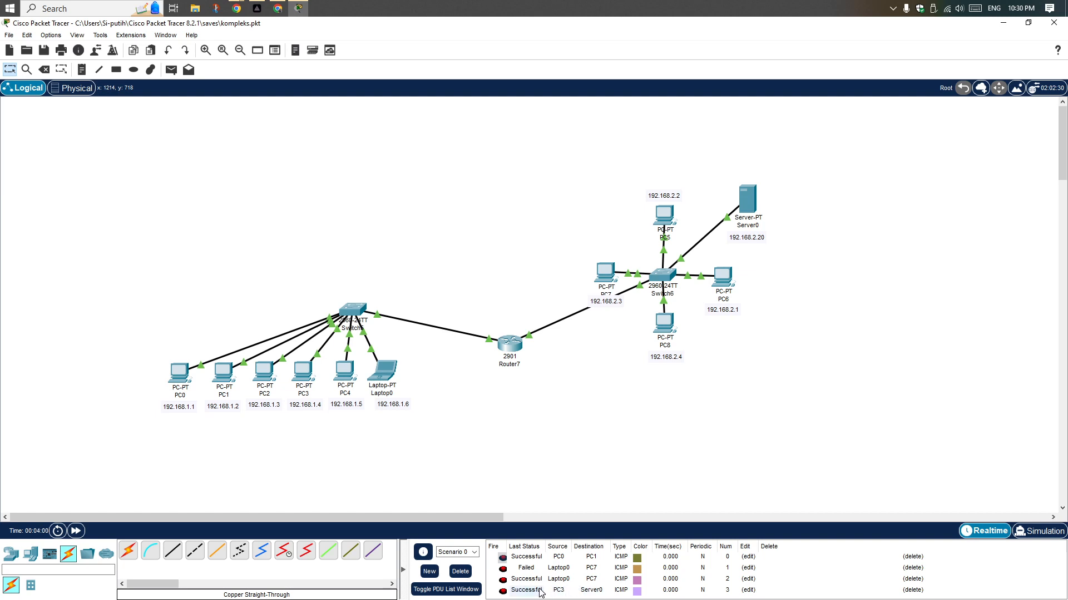
Send a simple PDU from PC5 to PC6 and check its status, and delete Scenario 0's PDUs
click(171, 70)
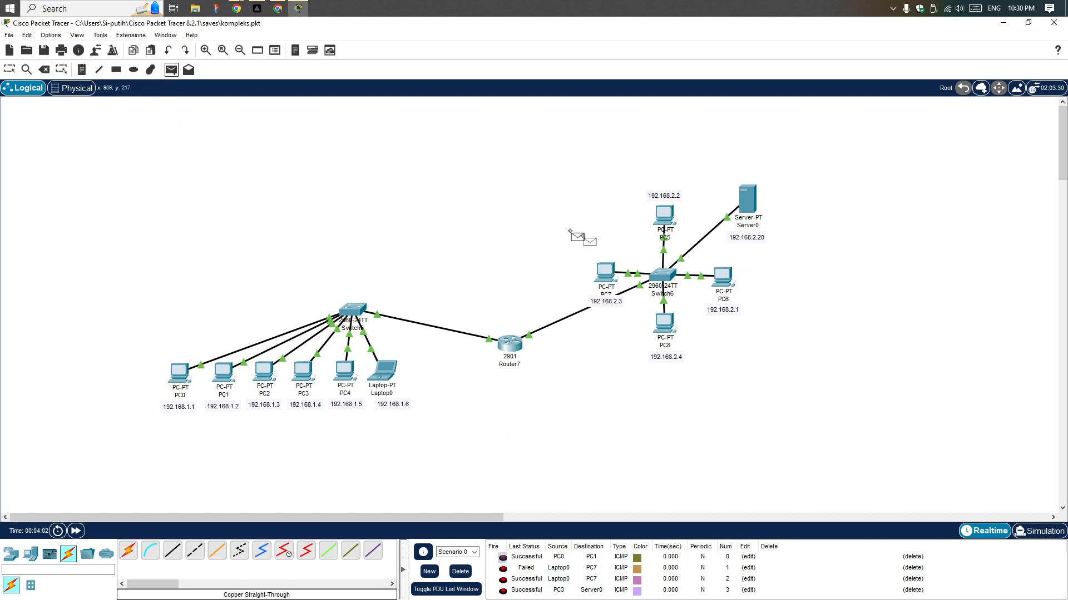
click(668, 220)
click(722, 275)
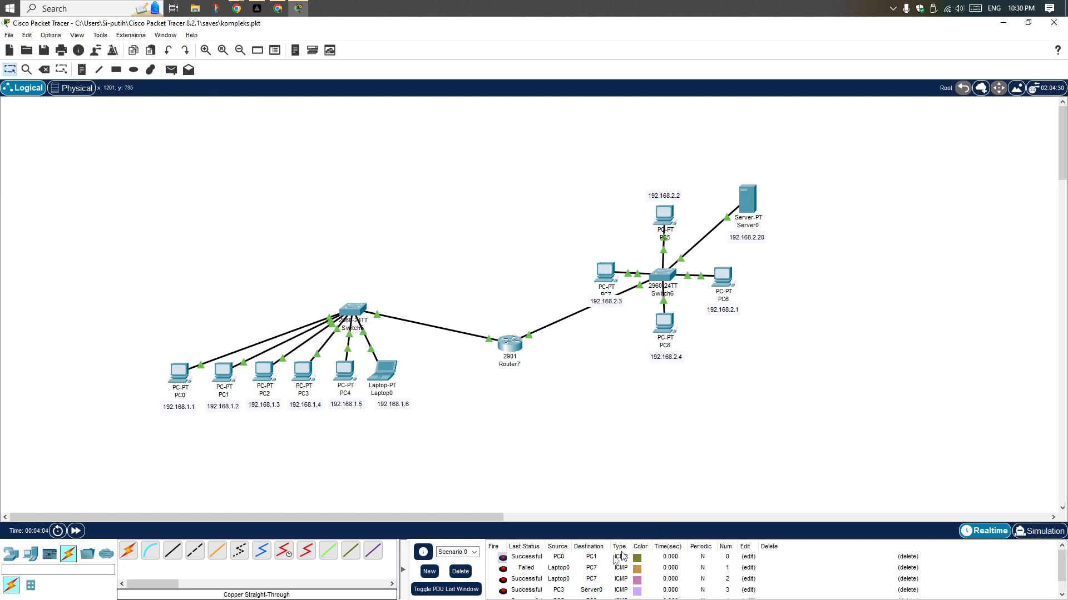
scroll(556, 584, down, 1)
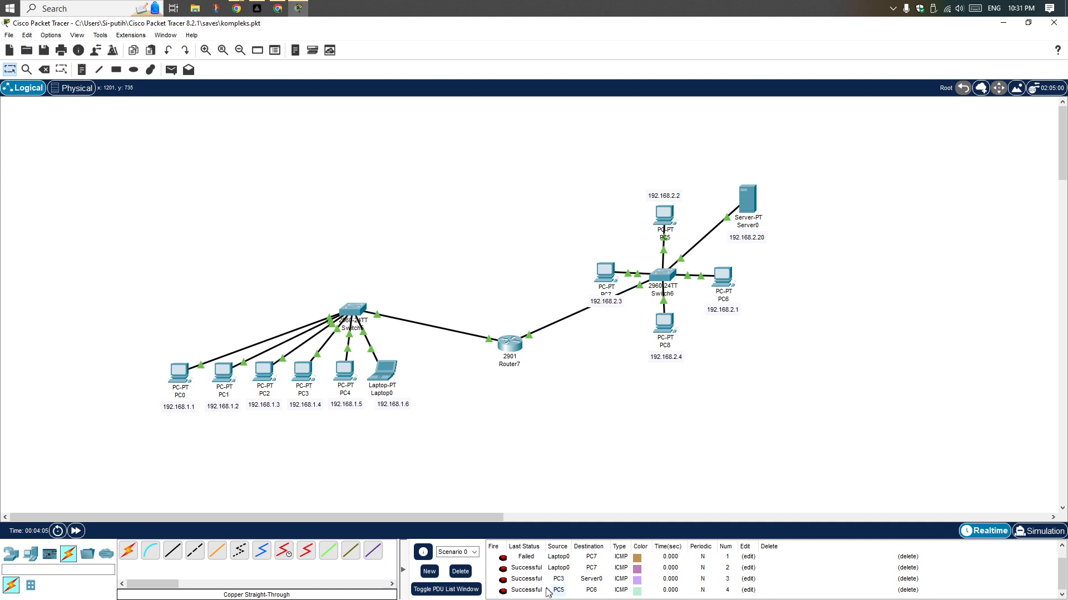
click(466, 574)
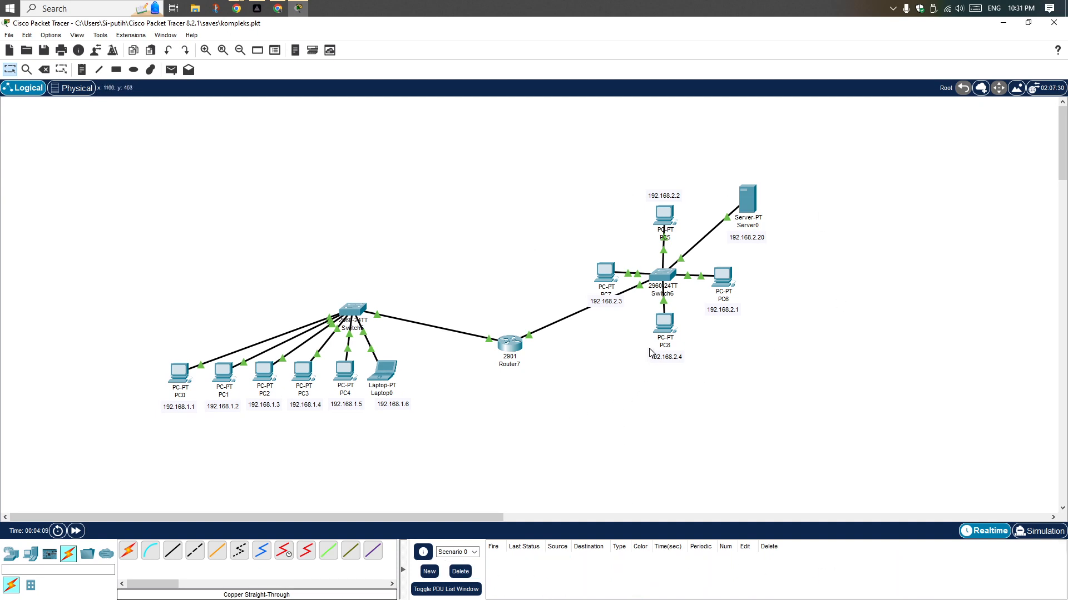
Send a new simple PDU from PC0 to PC1 in the emptied scenario
click(171, 69)
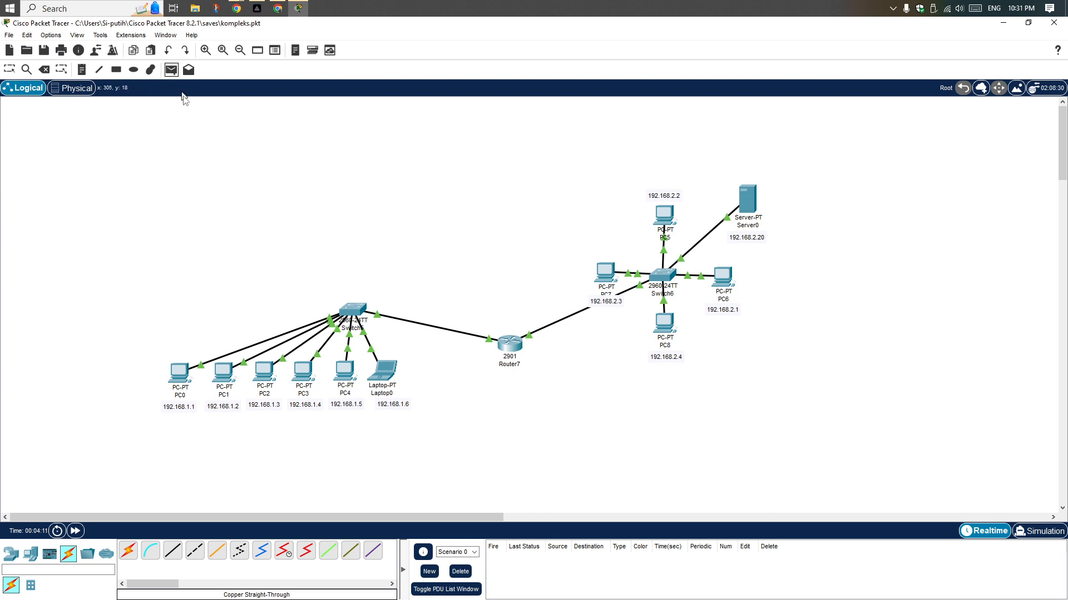
click(182, 373)
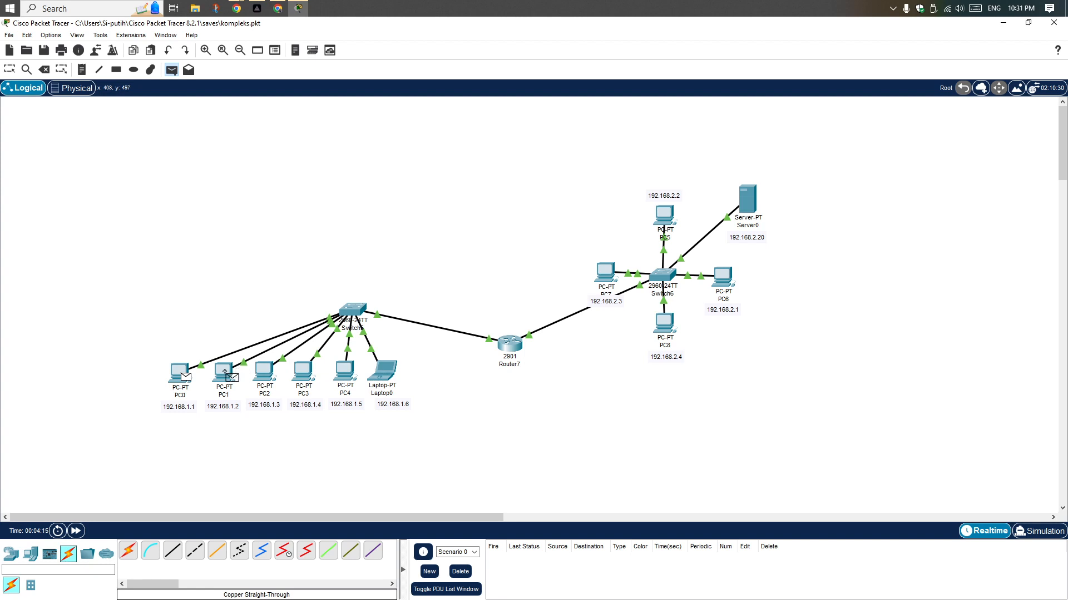
click(224, 372)
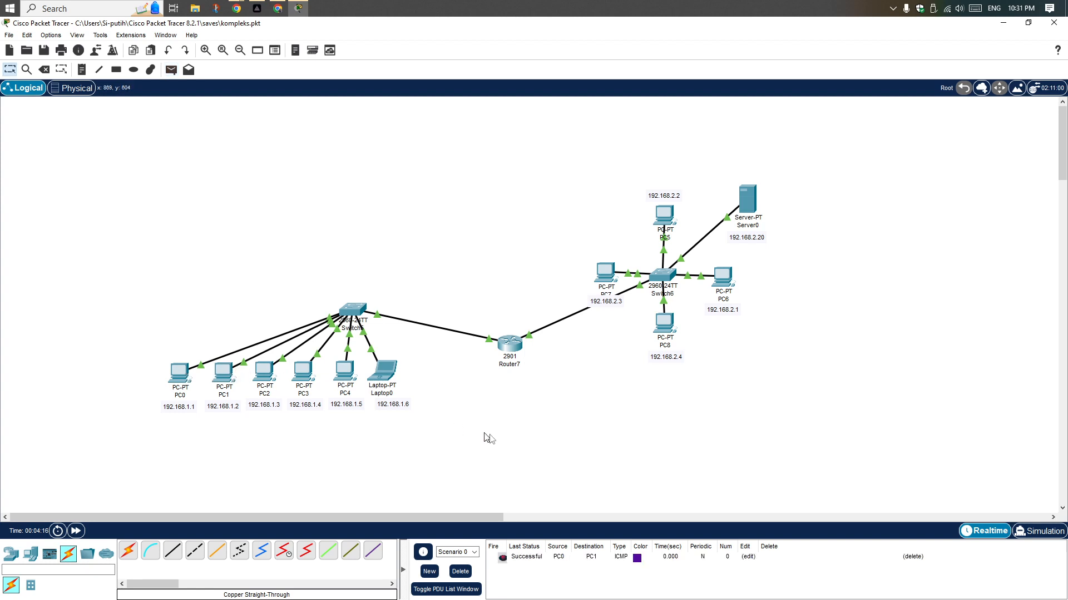
Play the PC0-to-PC1 PDU in simulation mode until it completes its round trip, and delete the scenario's PDU
click(1023, 531)
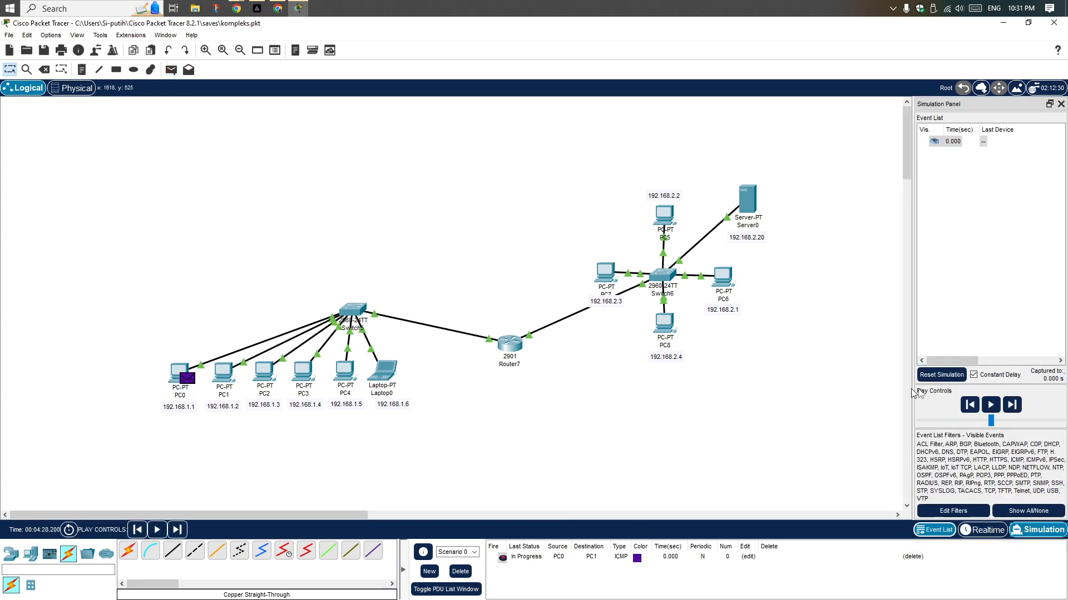
click(991, 409)
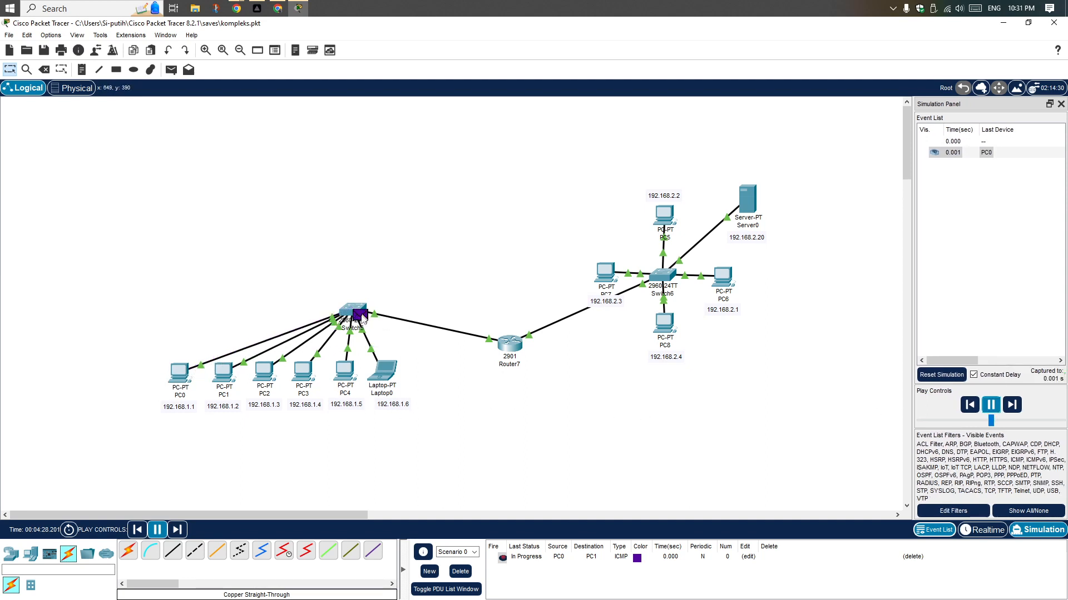
mouse_move(359, 321)
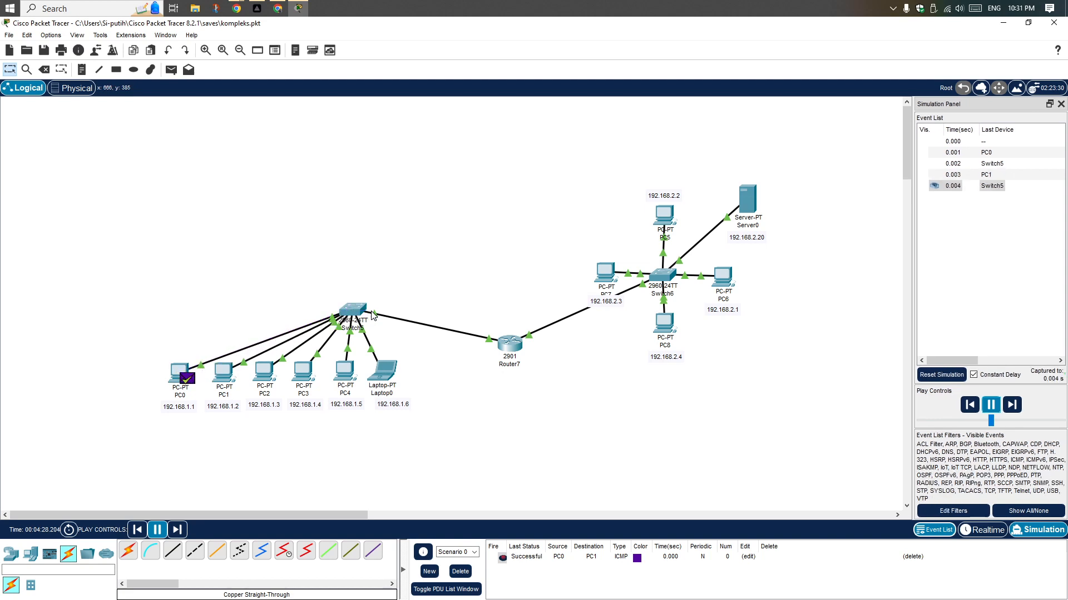
click(991, 404)
click(460, 573)
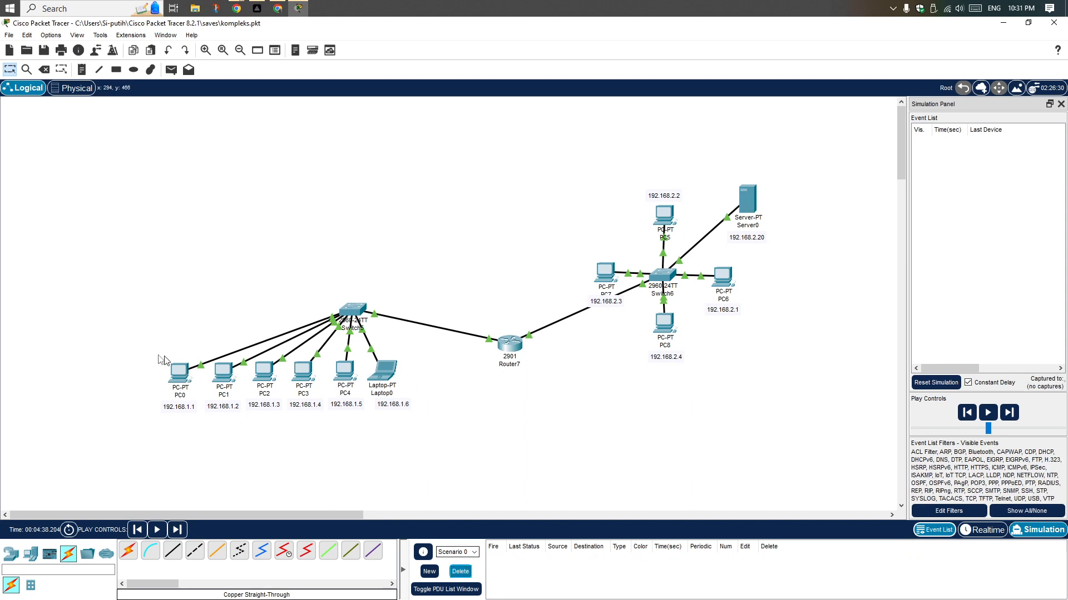
Add a simple PDU from PC2 to PC5 and play its simulation across the router until the reply returns to PC2
click(171, 69)
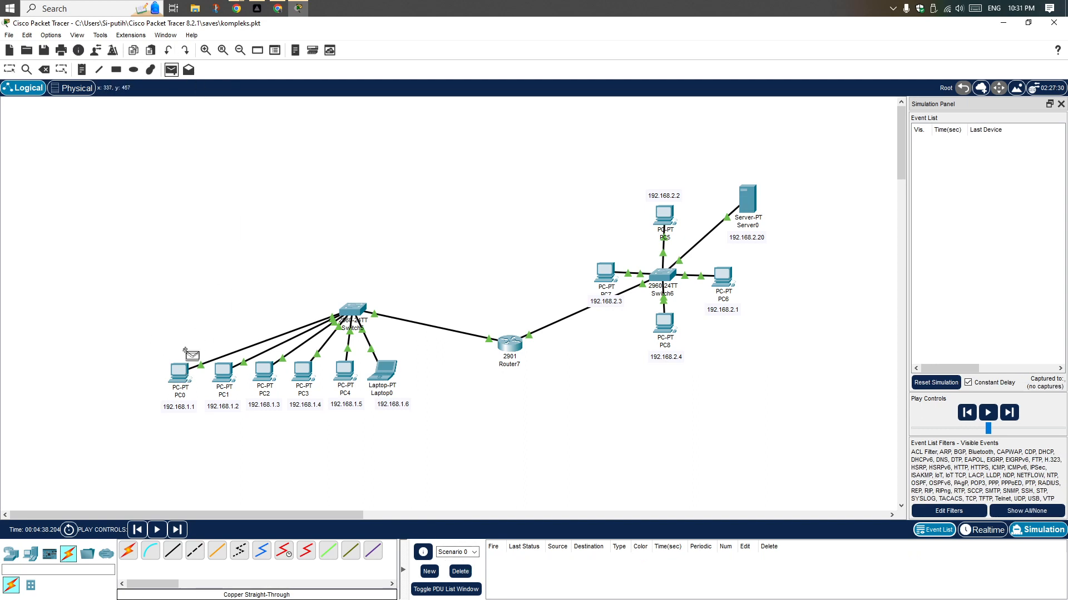
click(264, 377)
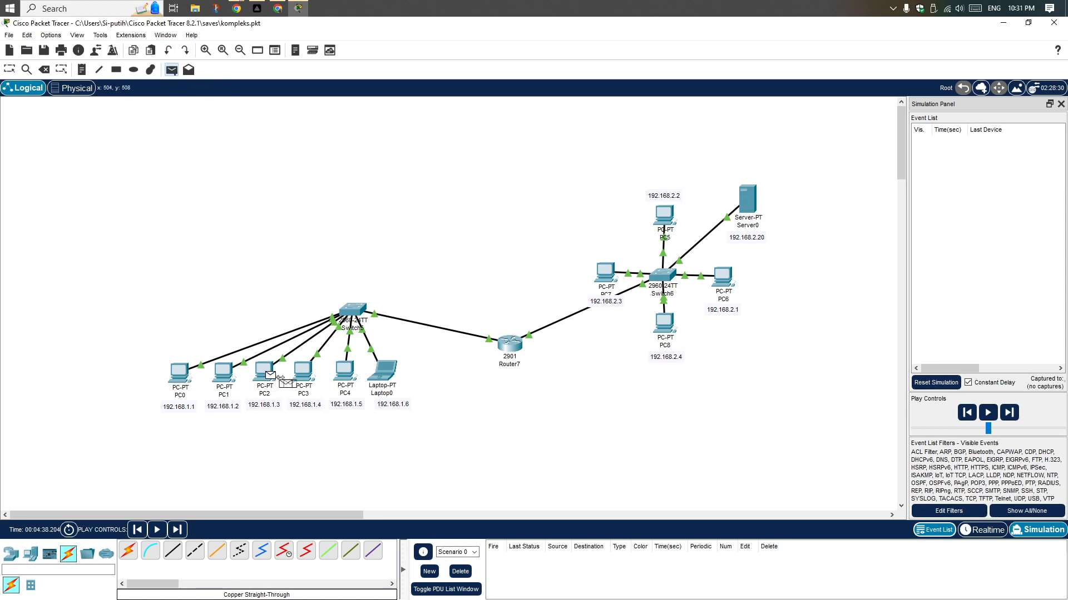
click(667, 216)
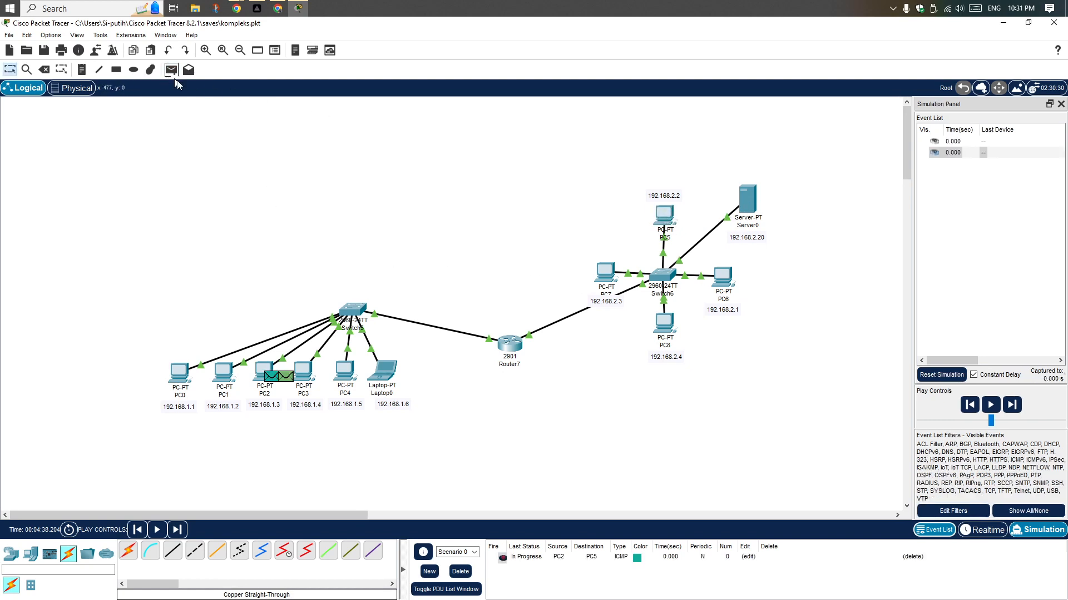
click(988, 406)
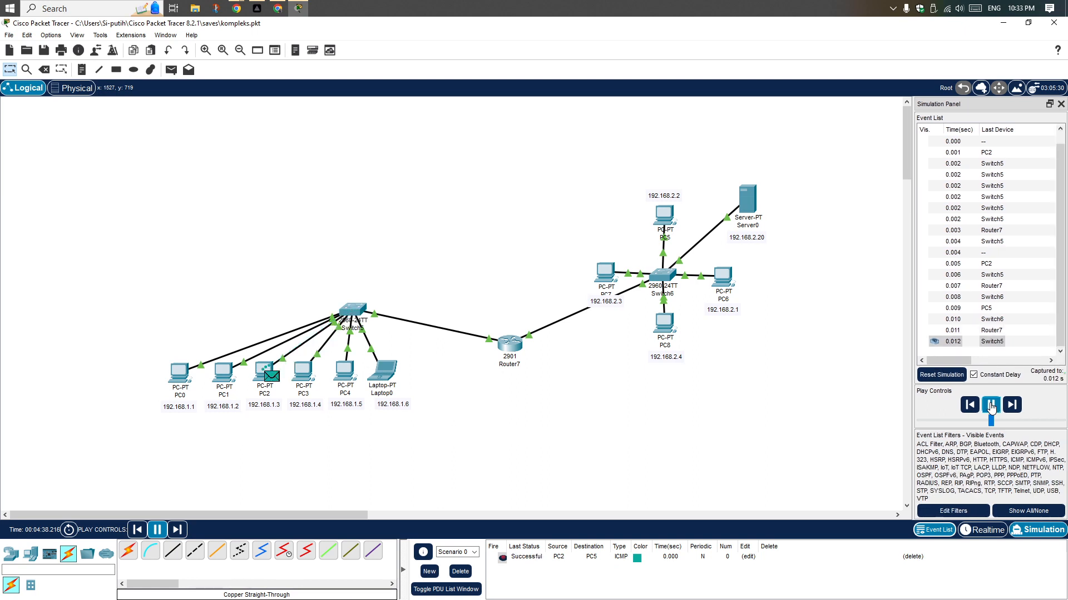
click(990, 405)
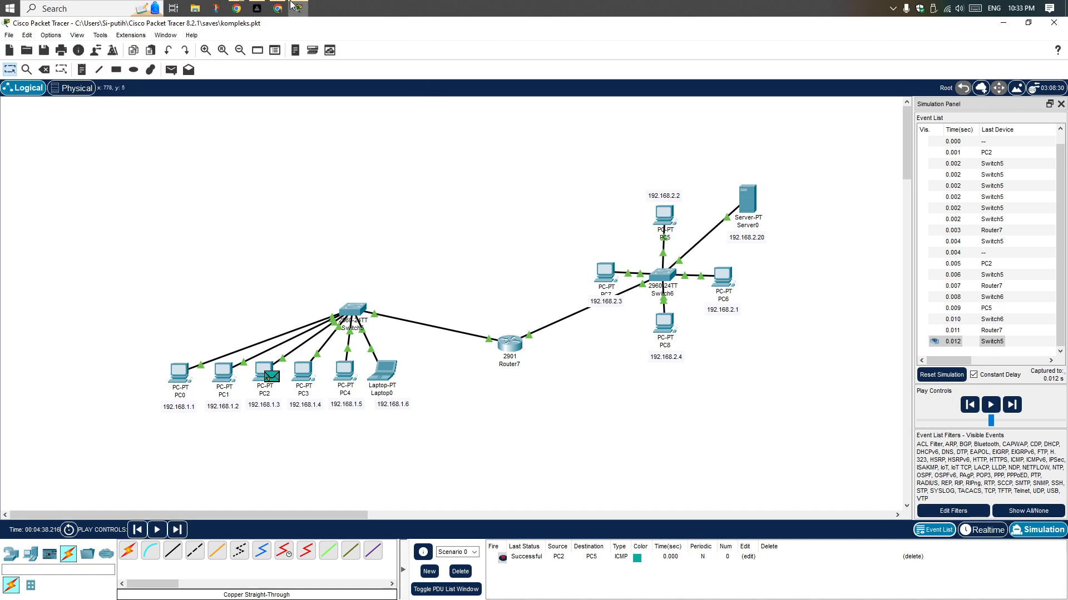
click(256, 8)
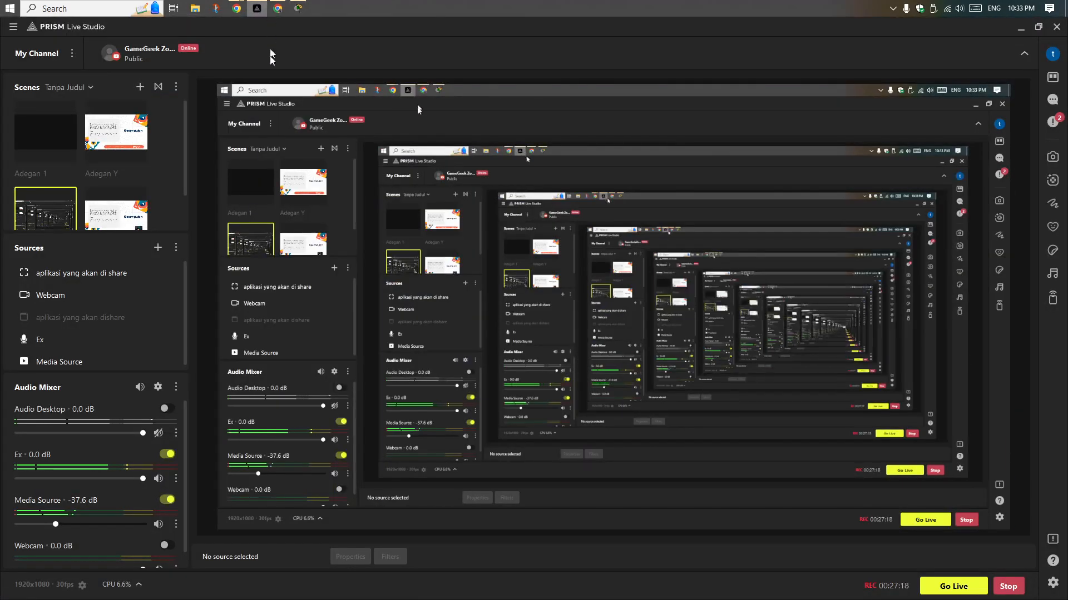
click(118, 217)
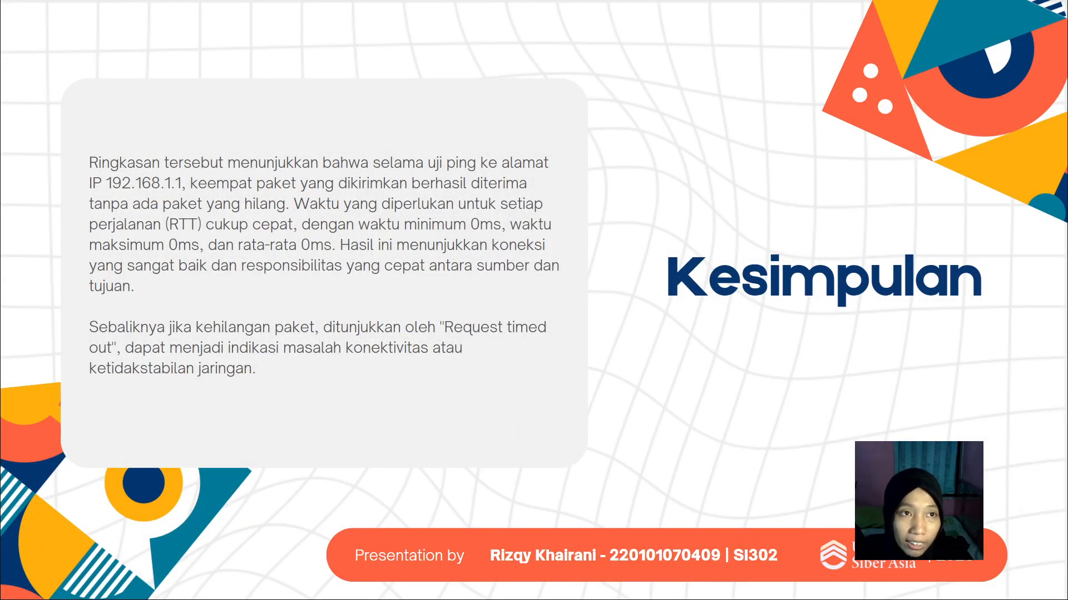
key(Right)
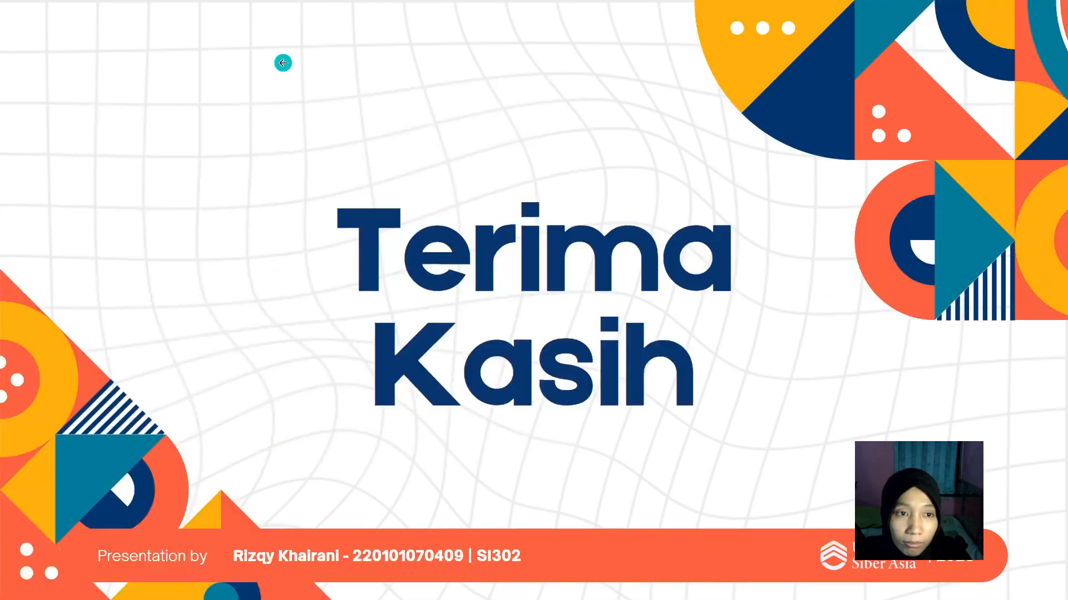